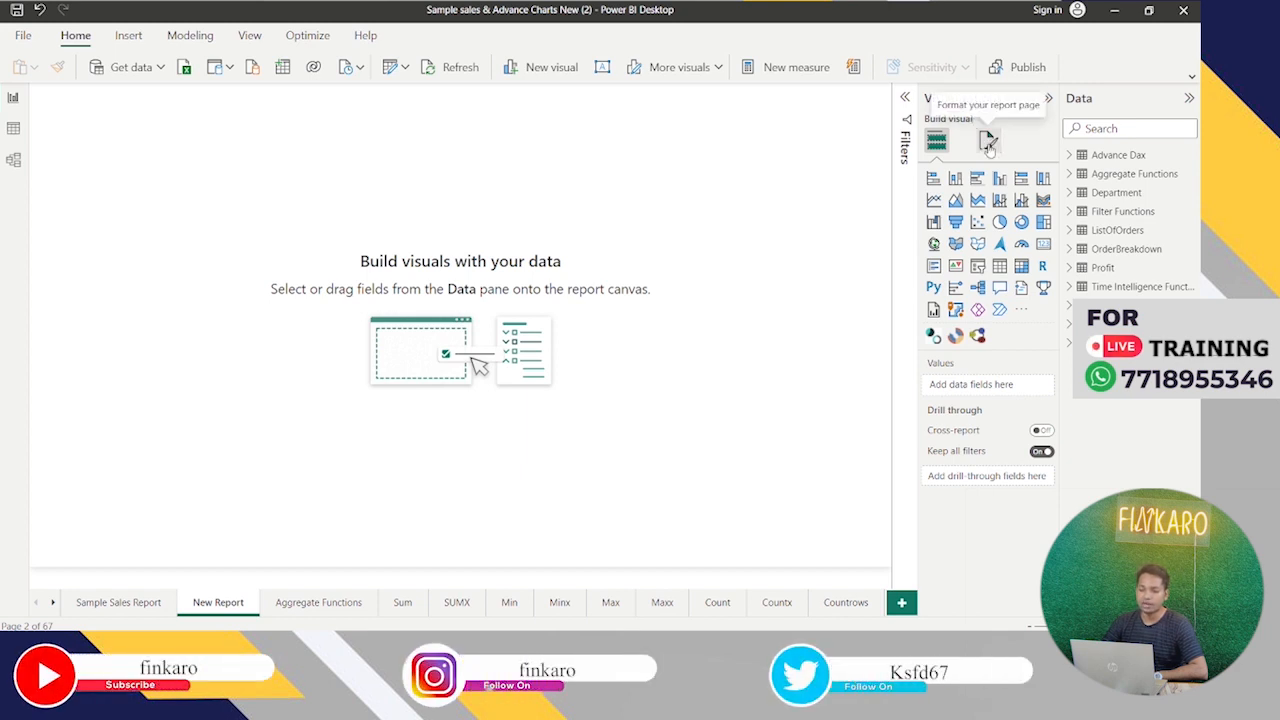
- Set the page's canvas background image to the file Discovery-2022-23_feature_ai_AI--BIGGER--cover--3000x1688px
{"action": "left_click", "coordinate": [988, 142]}
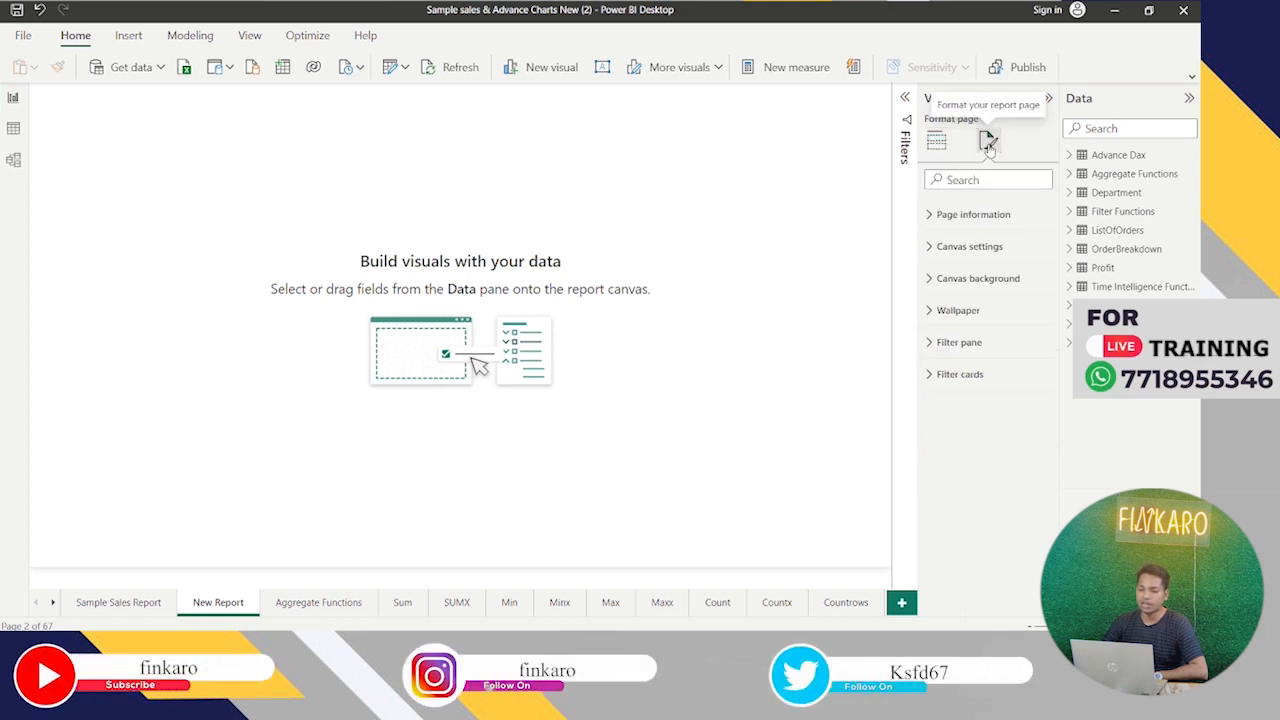
{"action": "left_click", "coordinate": [930, 247]}
{"action": "left_click", "coordinate": [930, 247]}
{"action": "left_click", "coordinate": [929, 279]}
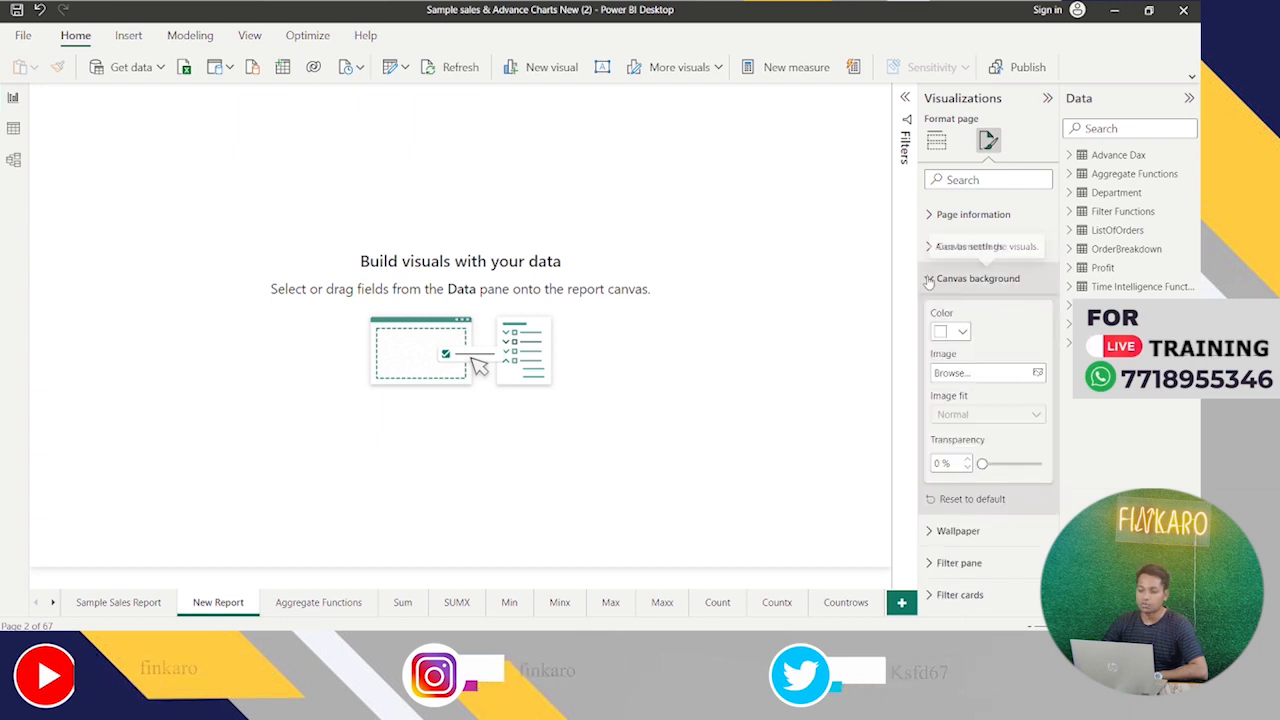
{"action": "left_click", "coordinate": [971, 373]}
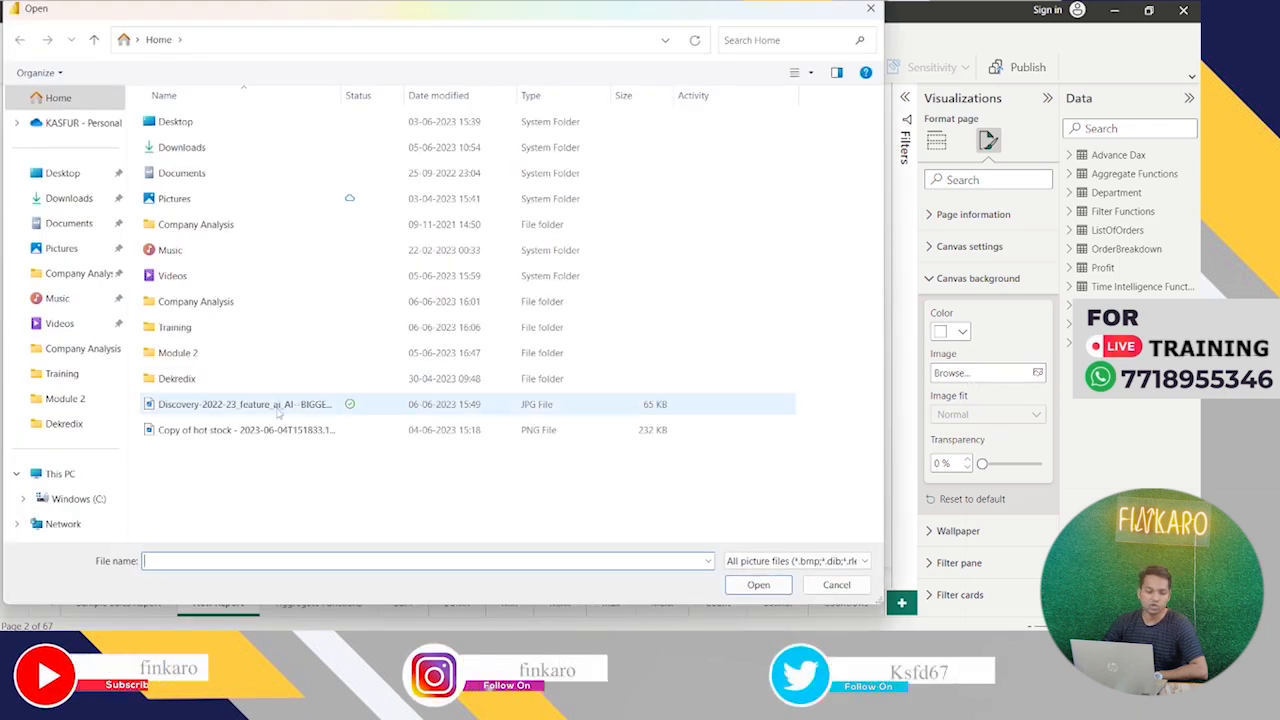
{"action": "left_click", "coordinate": [271, 411]}
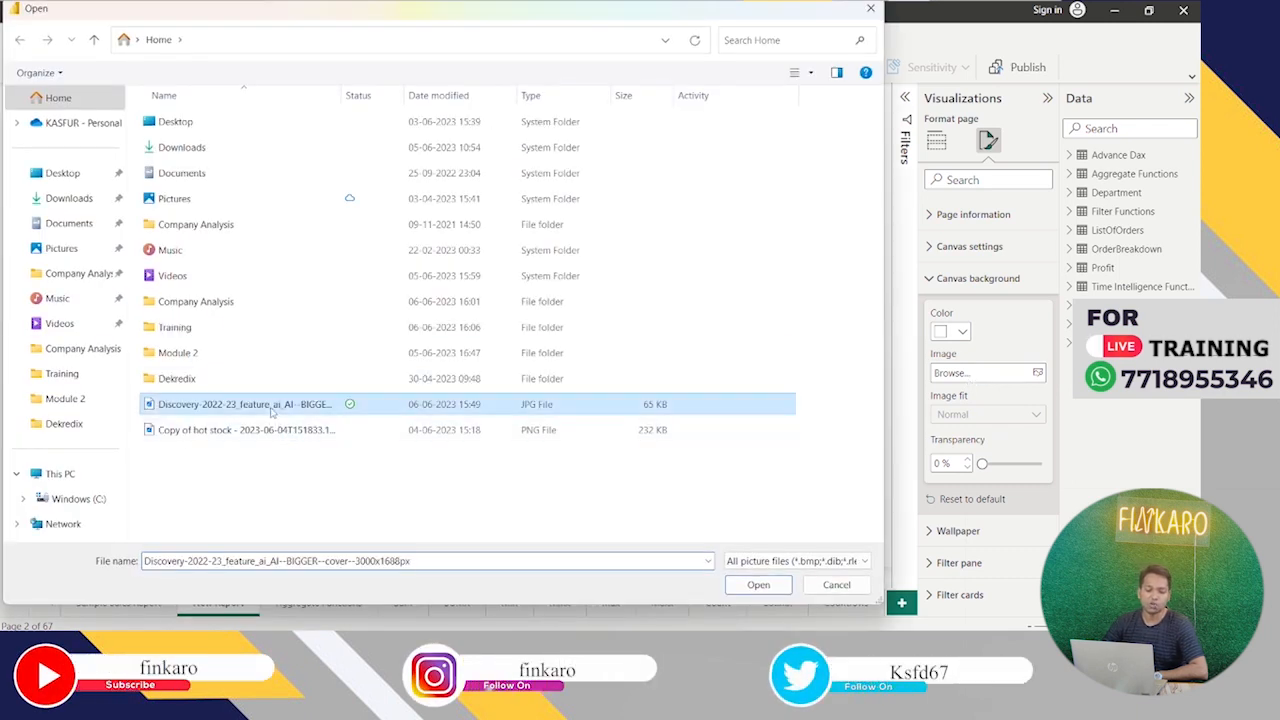
{"action": "left_click", "coordinate": [758, 585]}
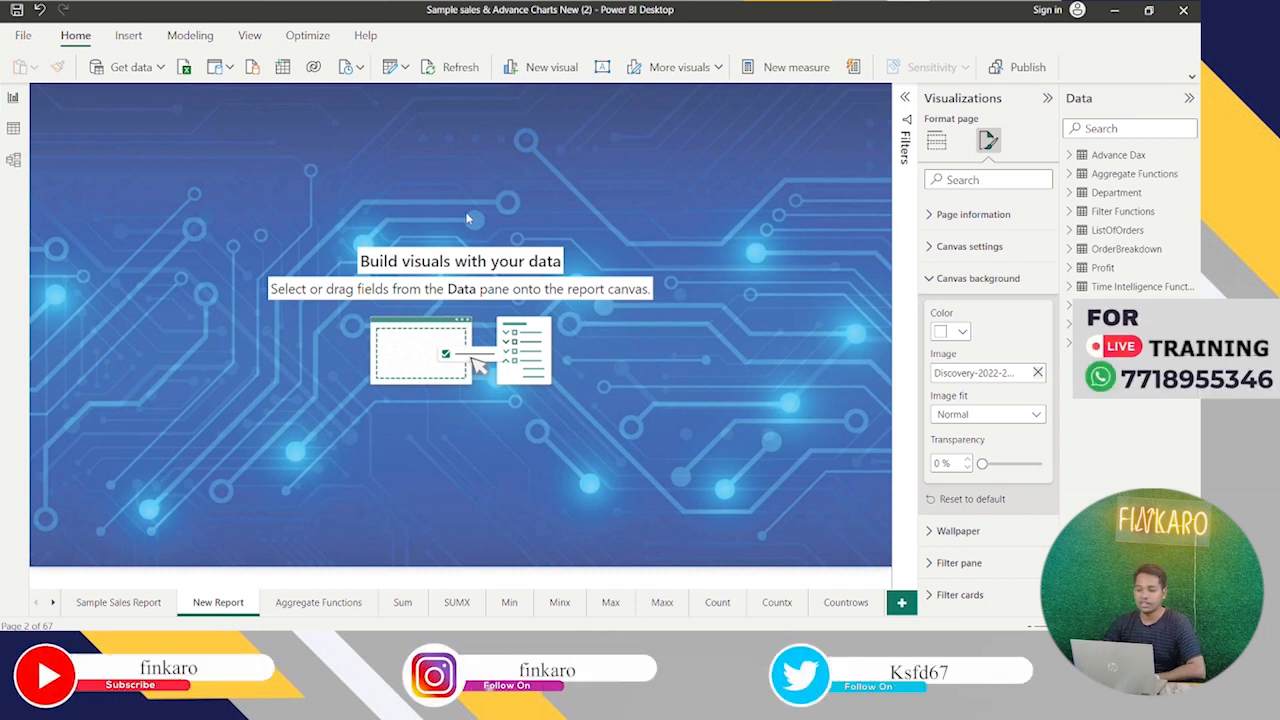
- Add a slicer for the Country field of the ListOfOrders table and reduce its height
{"action": "left_click", "coordinate": [937, 145]}
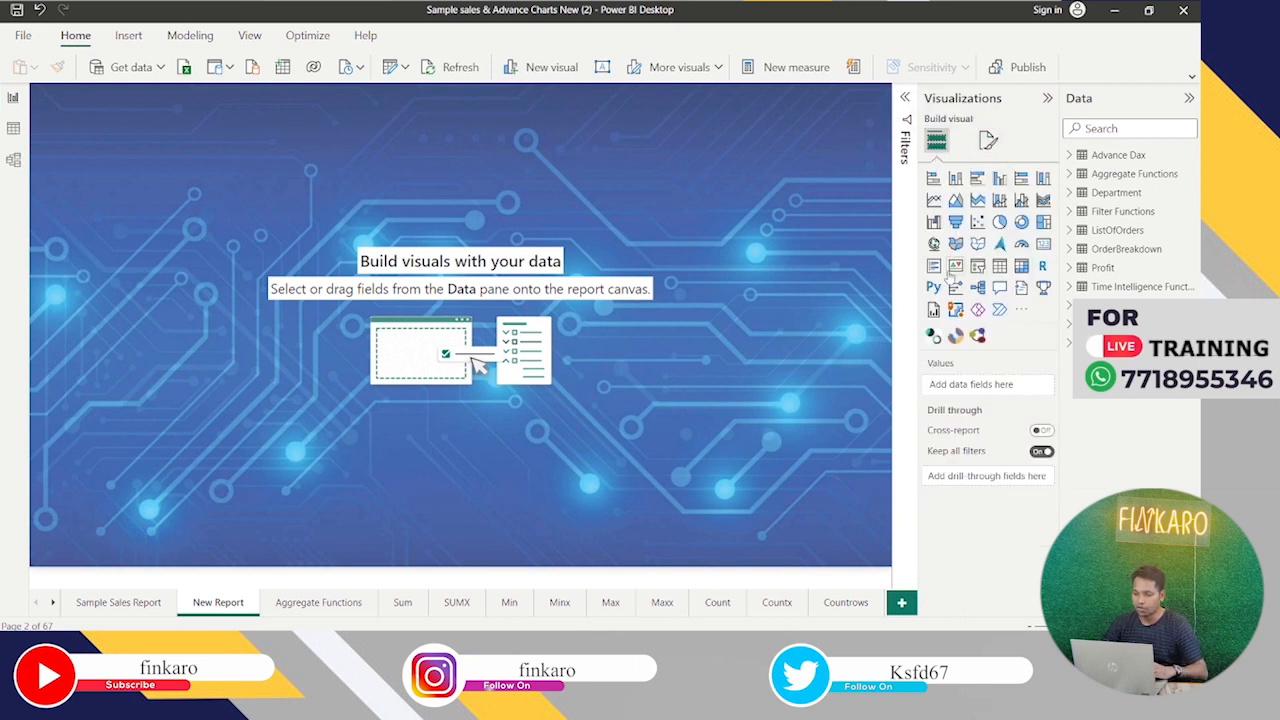
{"action": "left_click", "coordinate": [977, 265]}
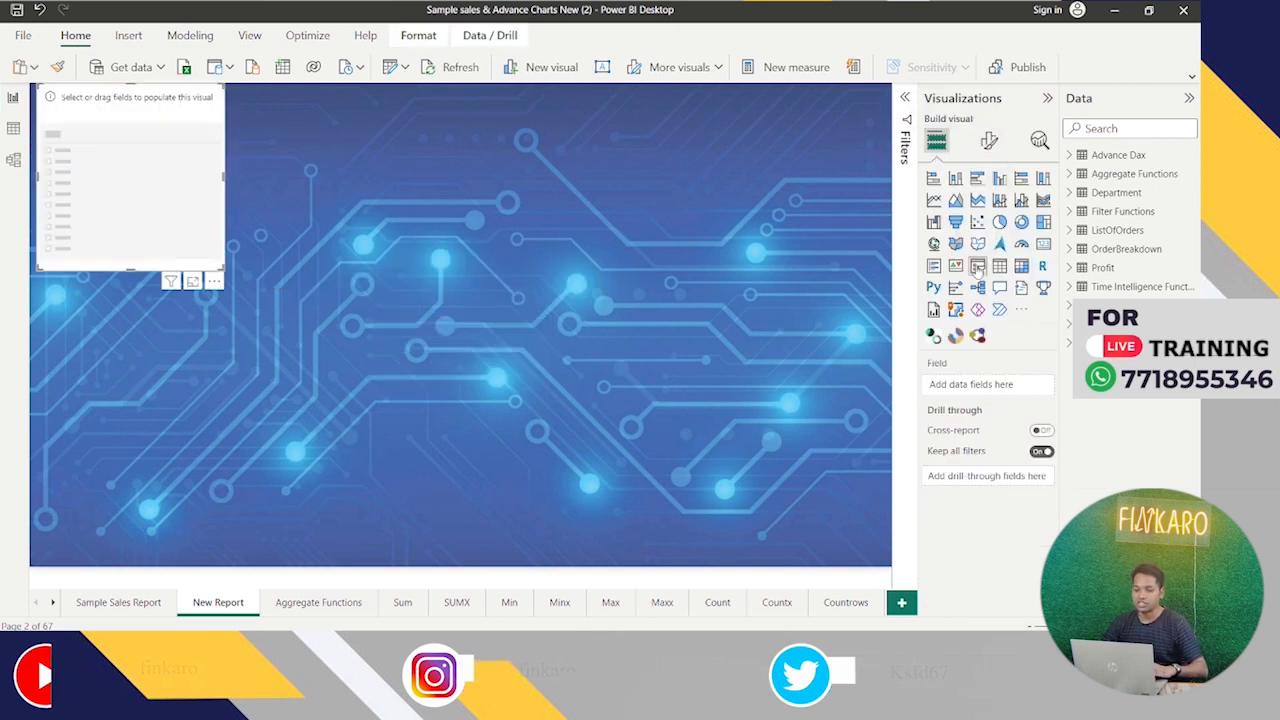
{"action": "left_click", "coordinate": [1101, 128]}
{"action": "type", "text": "country"}
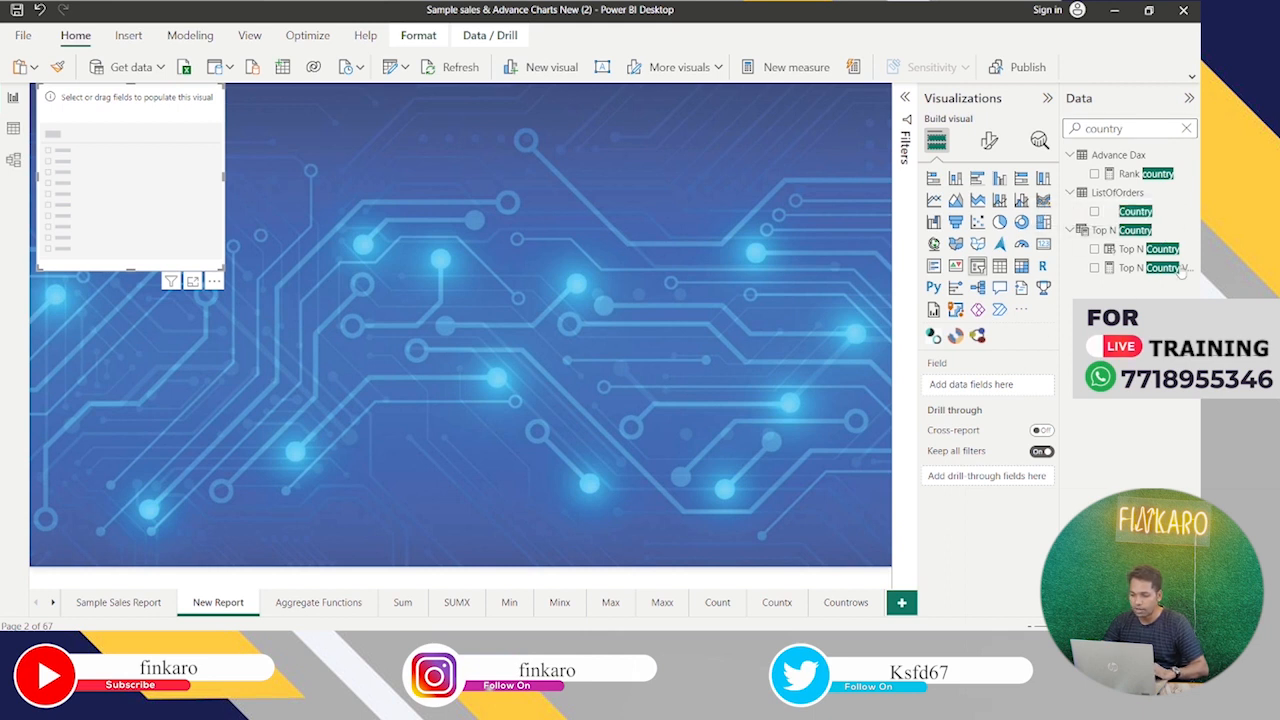
{"action": "left_click_drag", "start_coordinate": [1167, 218], "coordinate": [1006, 387]}
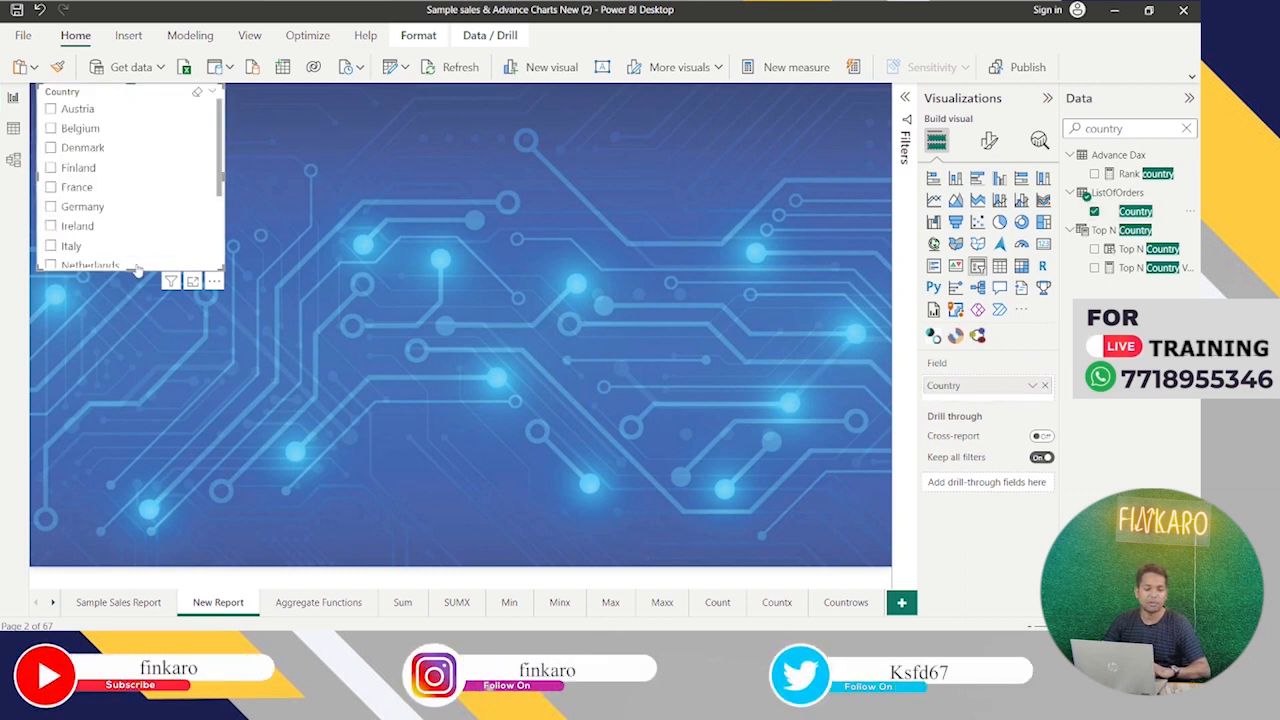
{"action": "left_click_drag", "start_coordinate": [137, 270], "coordinate": [144, 202]}
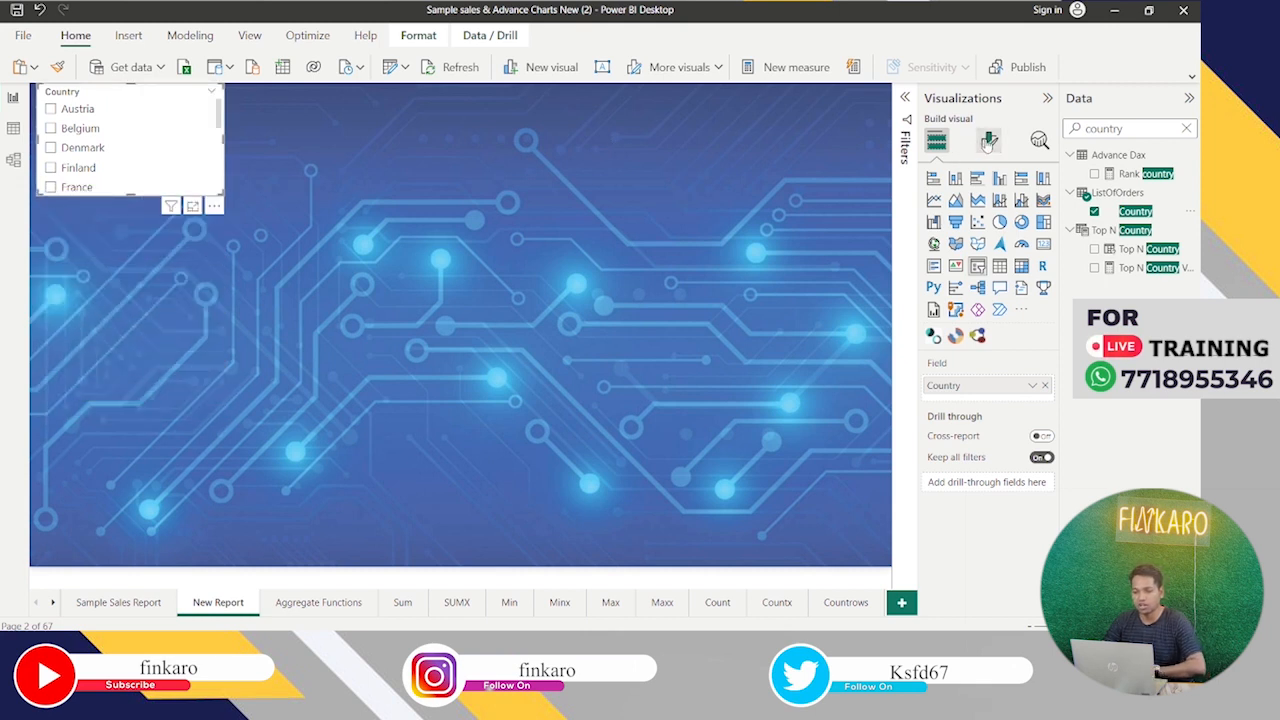
- Set the Country slicer's style to Dropdown and shrink it to a compact box in the page's upper-left corner
{"action": "left_click", "coordinate": [988, 141]}
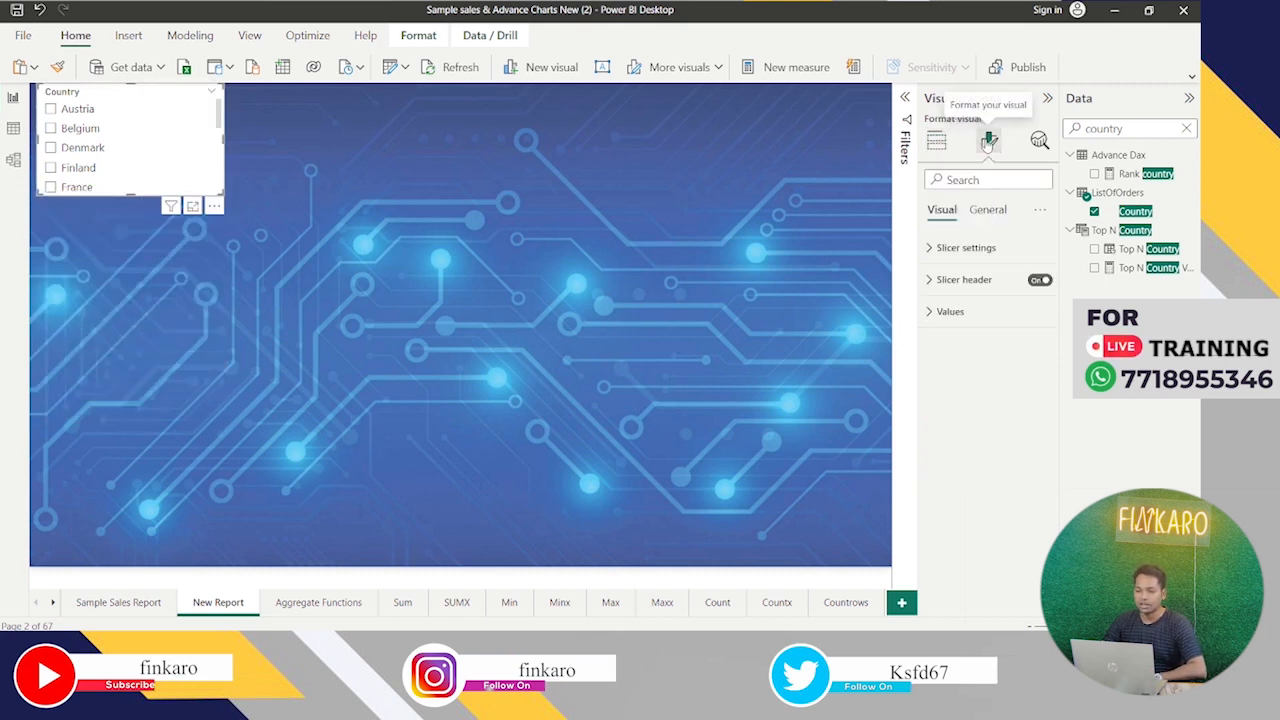
{"action": "left_click", "coordinate": [938, 250]}
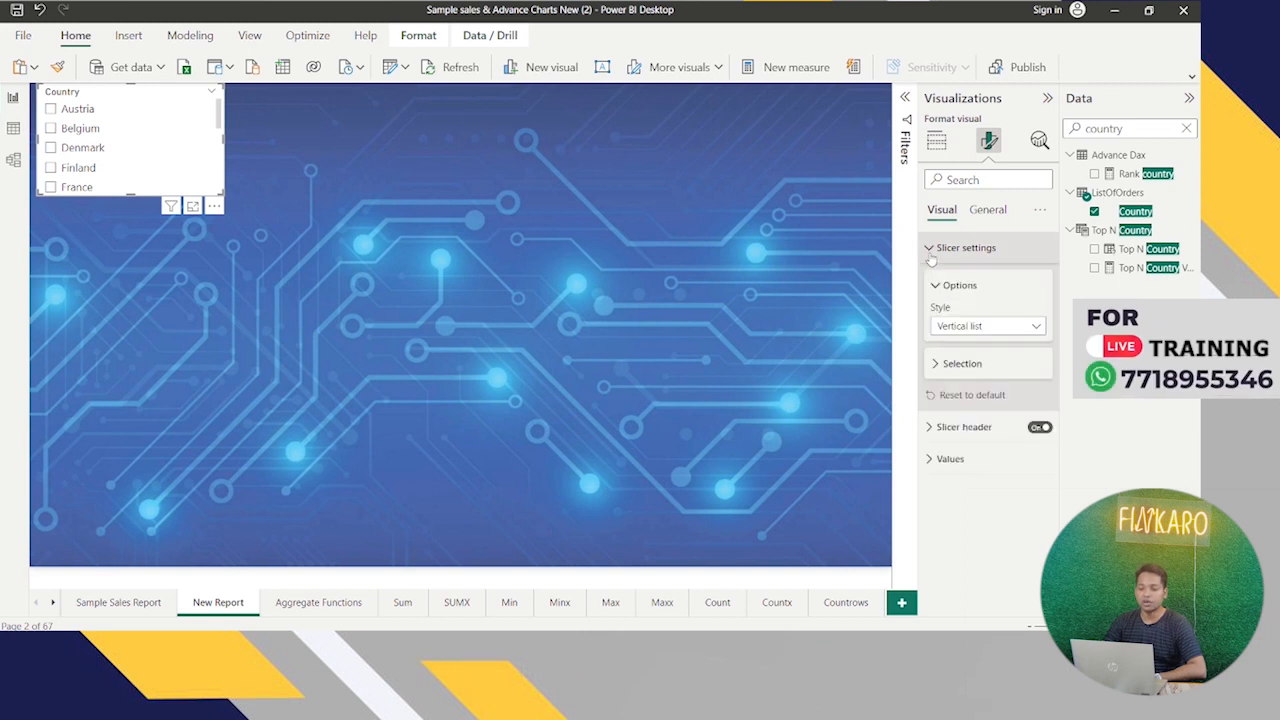
{"action": "left_click", "coordinate": [975, 328]}
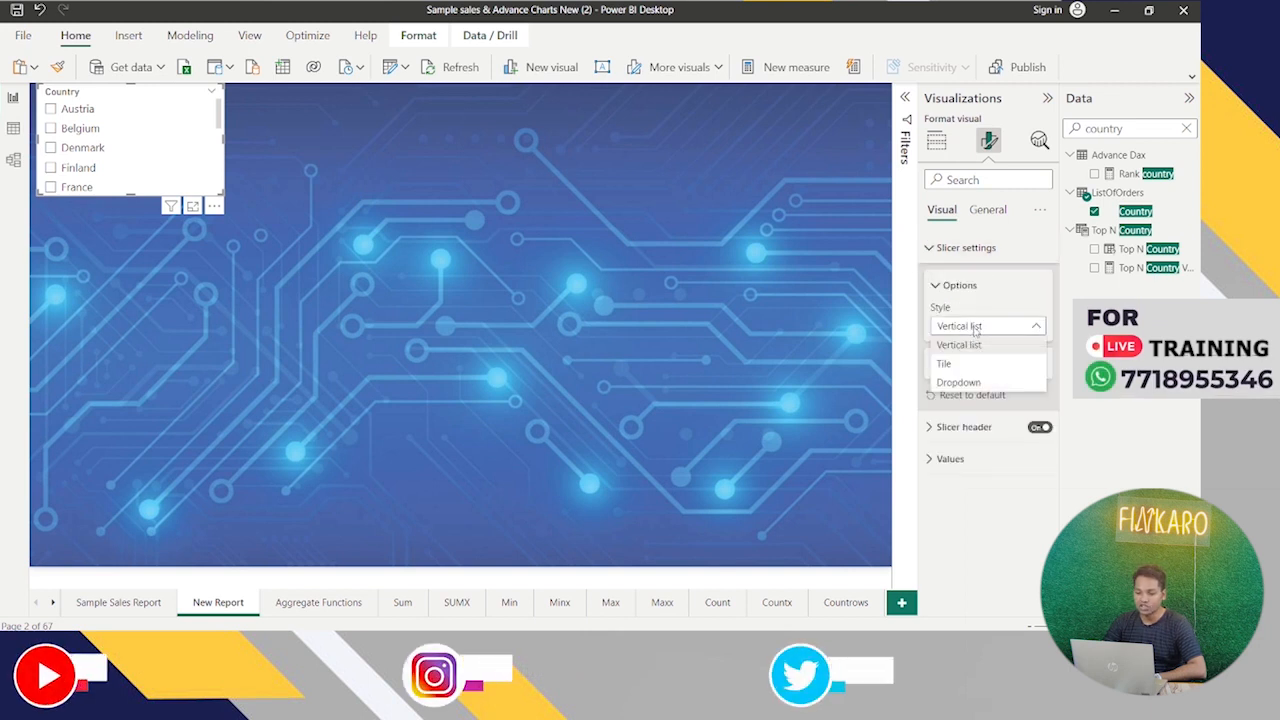
{"action": "left_click", "coordinate": [958, 383]}
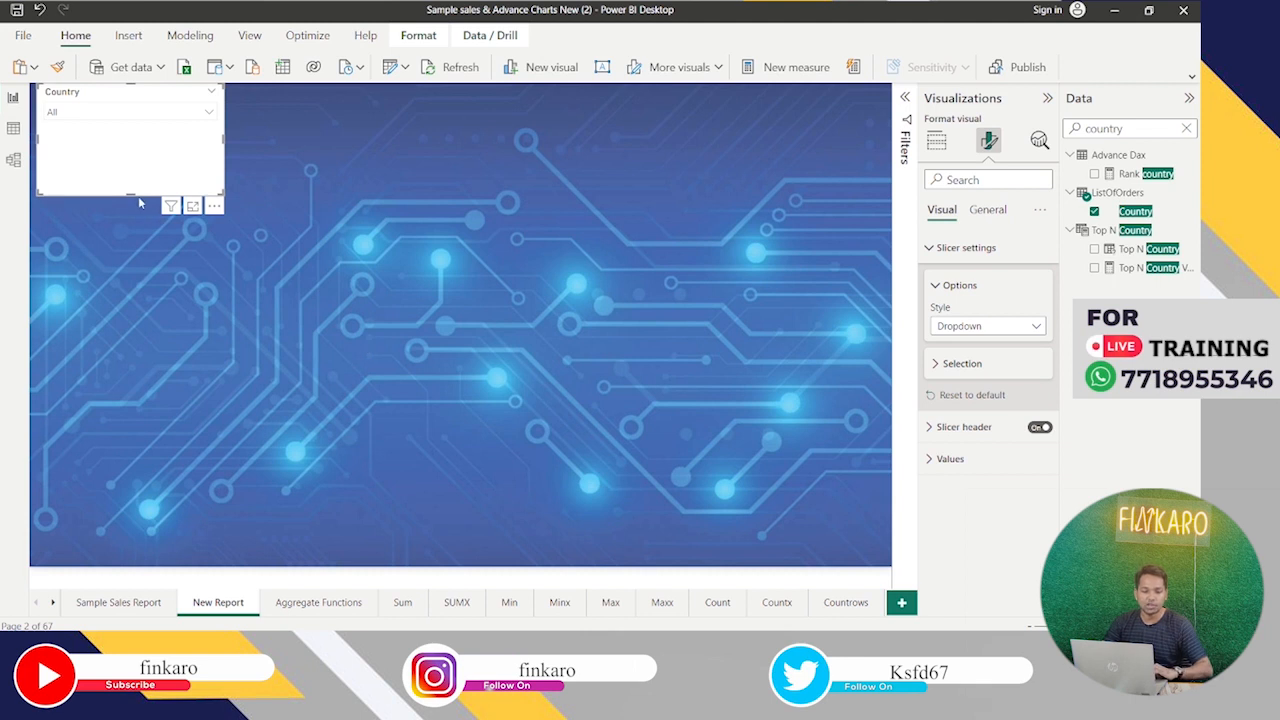
{"action": "left_click_drag", "start_coordinate": [131, 193], "coordinate": [143, 99]}
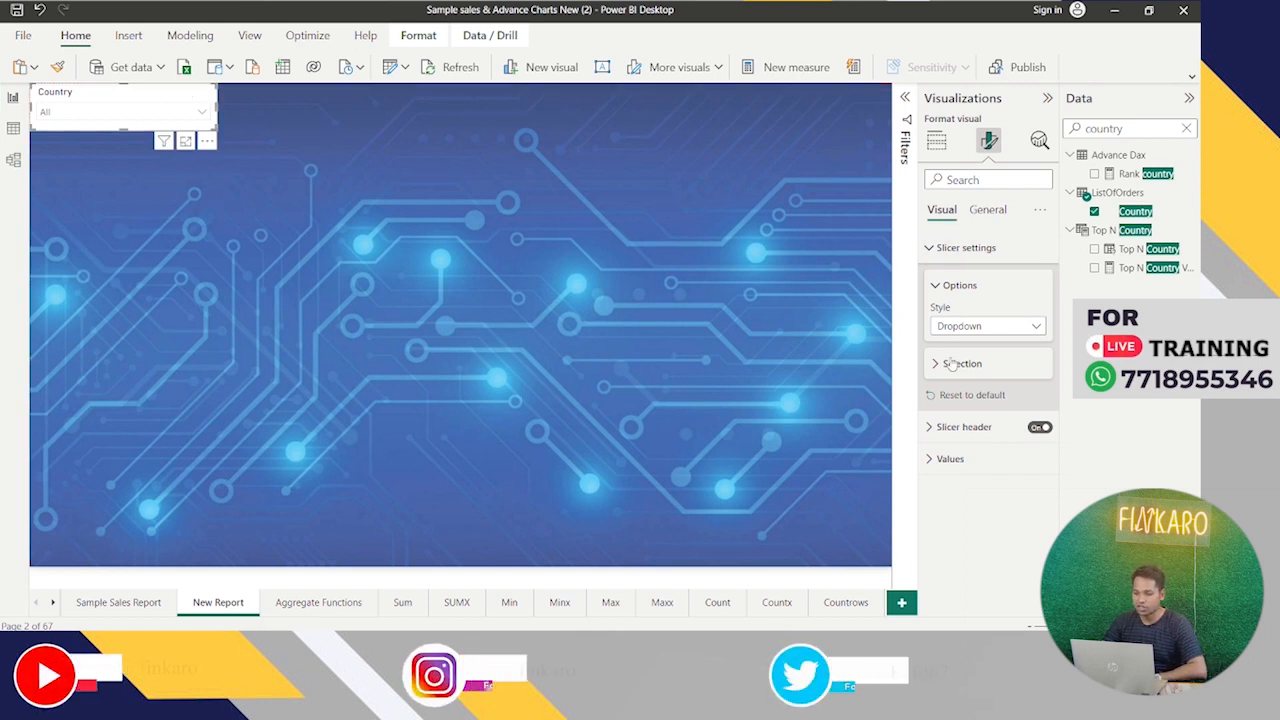
{"action": "left_click", "coordinate": [934, 250]}
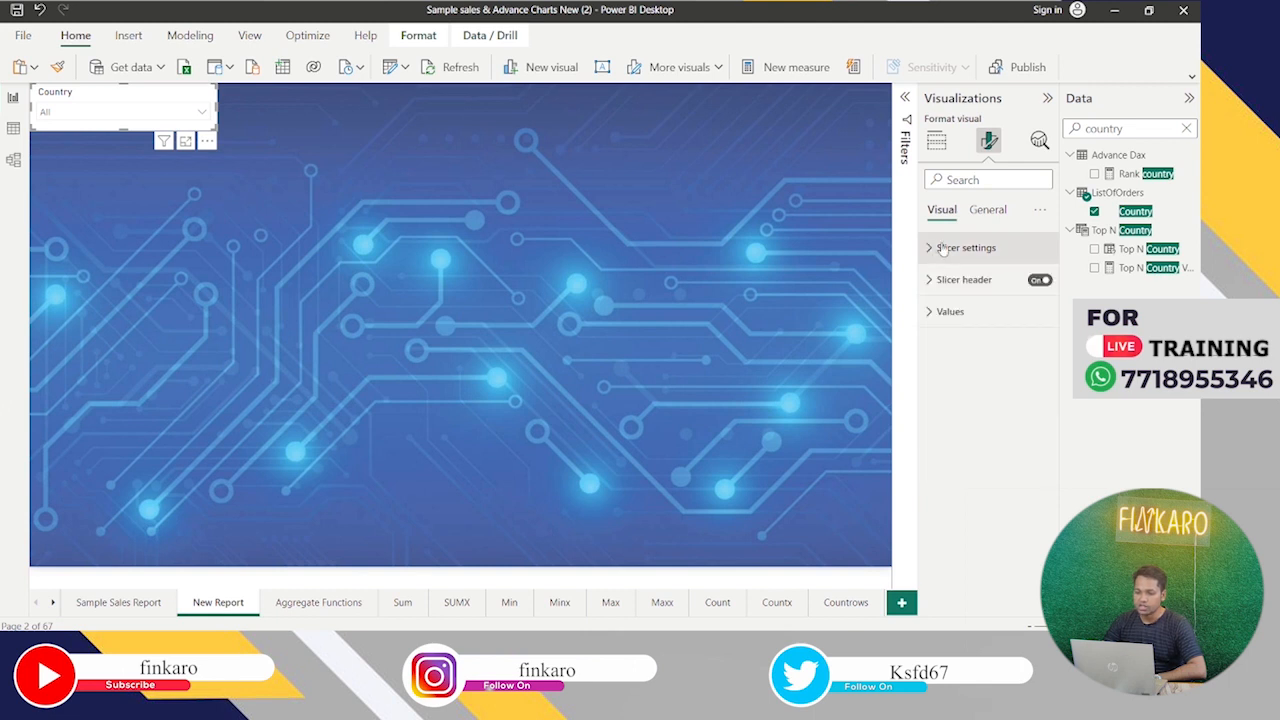
- Set the Country slicer's background transparency to 100%
{"action": "left_click", "coordinate": [988, 212]}
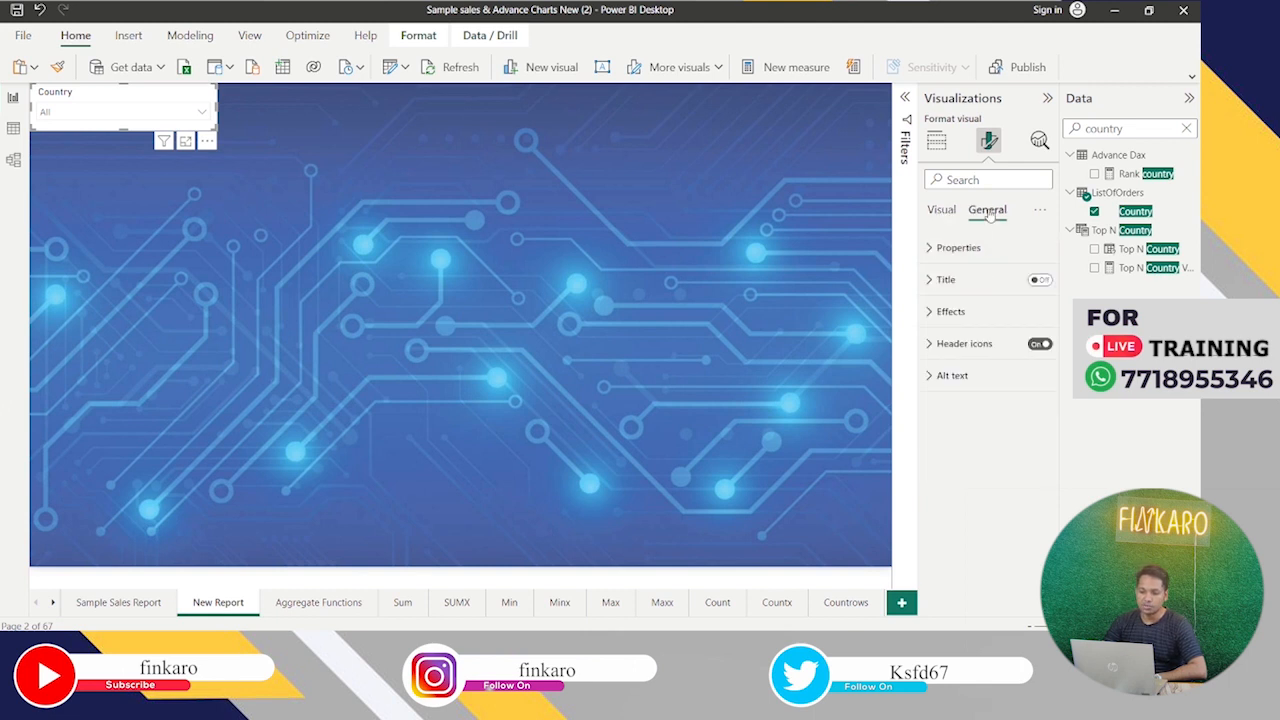
{"action": "left_click", "coordinate": [930, 313]}
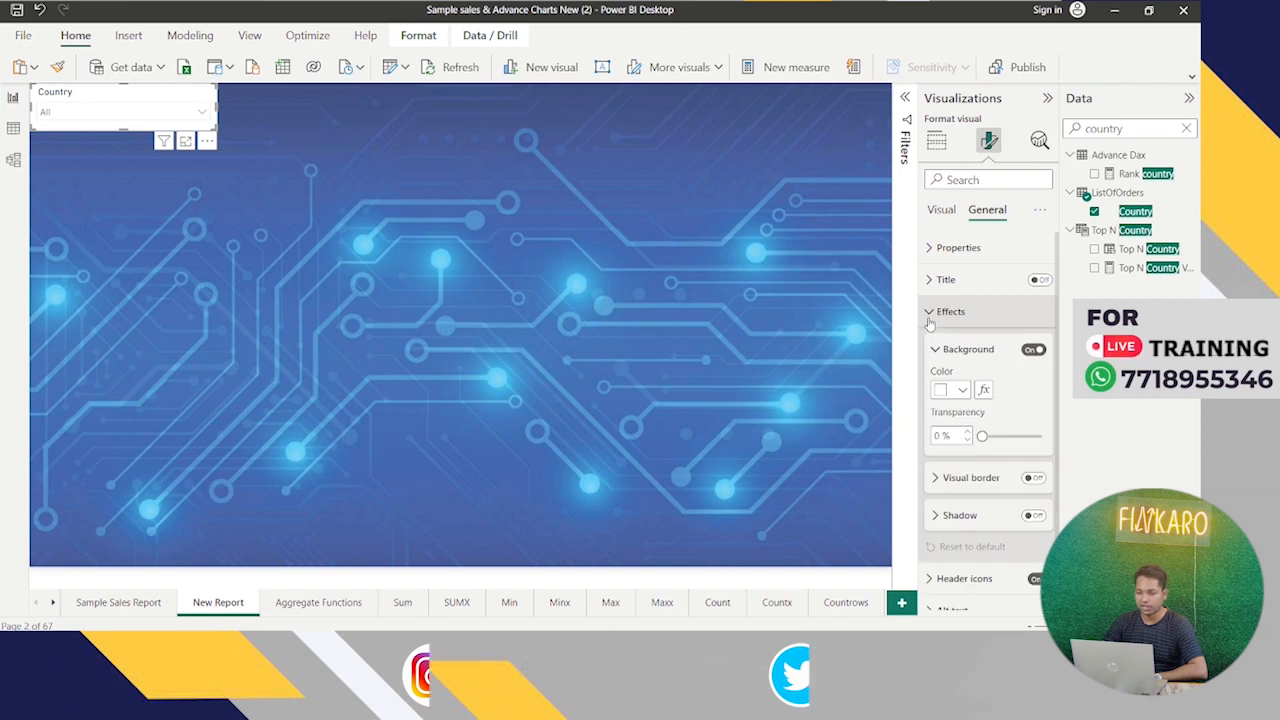
{"action": "left_click_drag", "start_coordinate": [983, 437], "coordinate": [1069, 441]}
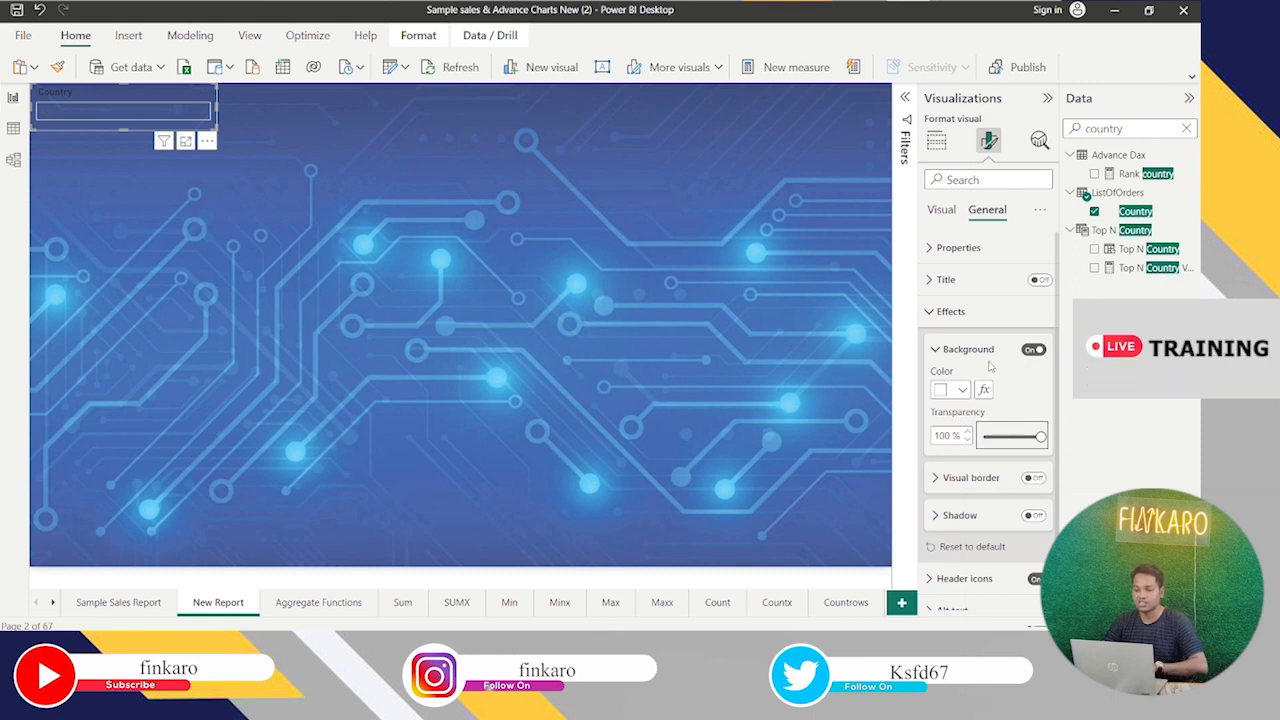
{"action": "left_click", "coordinate": [930, 312]}
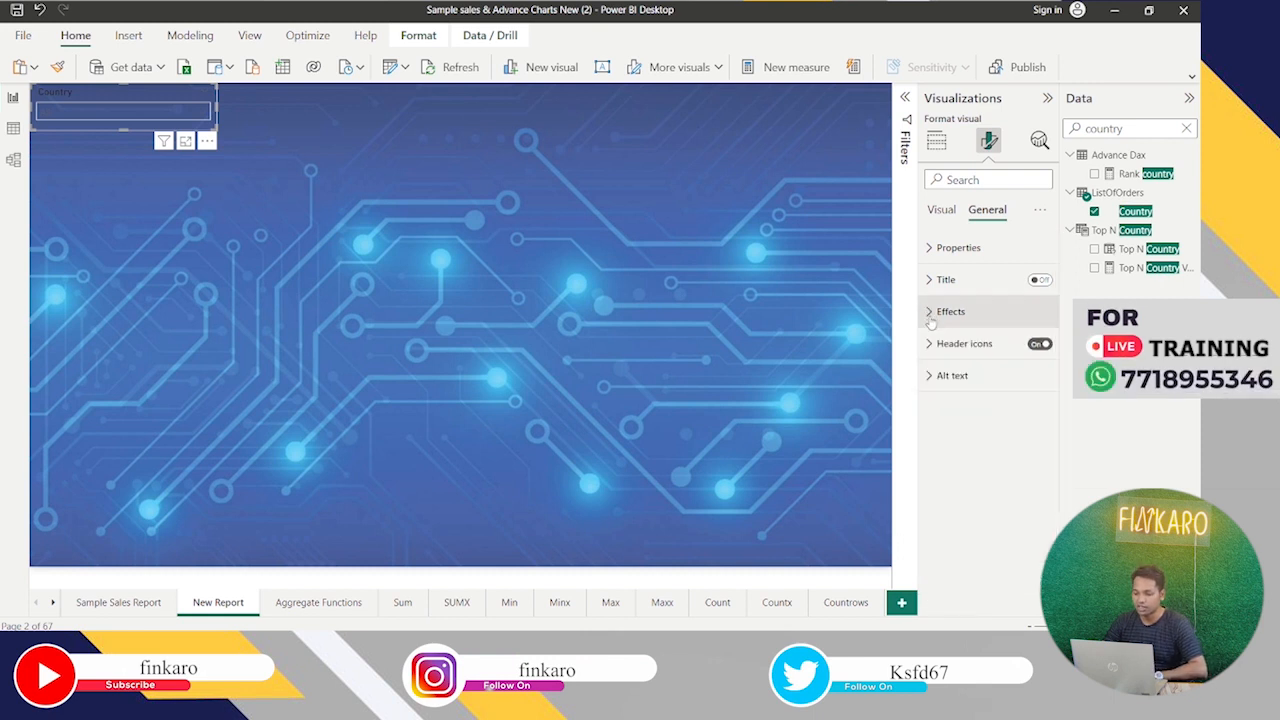
- Turn on the Country slicer's visual border, coloured orange with 4 px rounded corners
{"action": "left_click", "coordinate": [931, 314]}
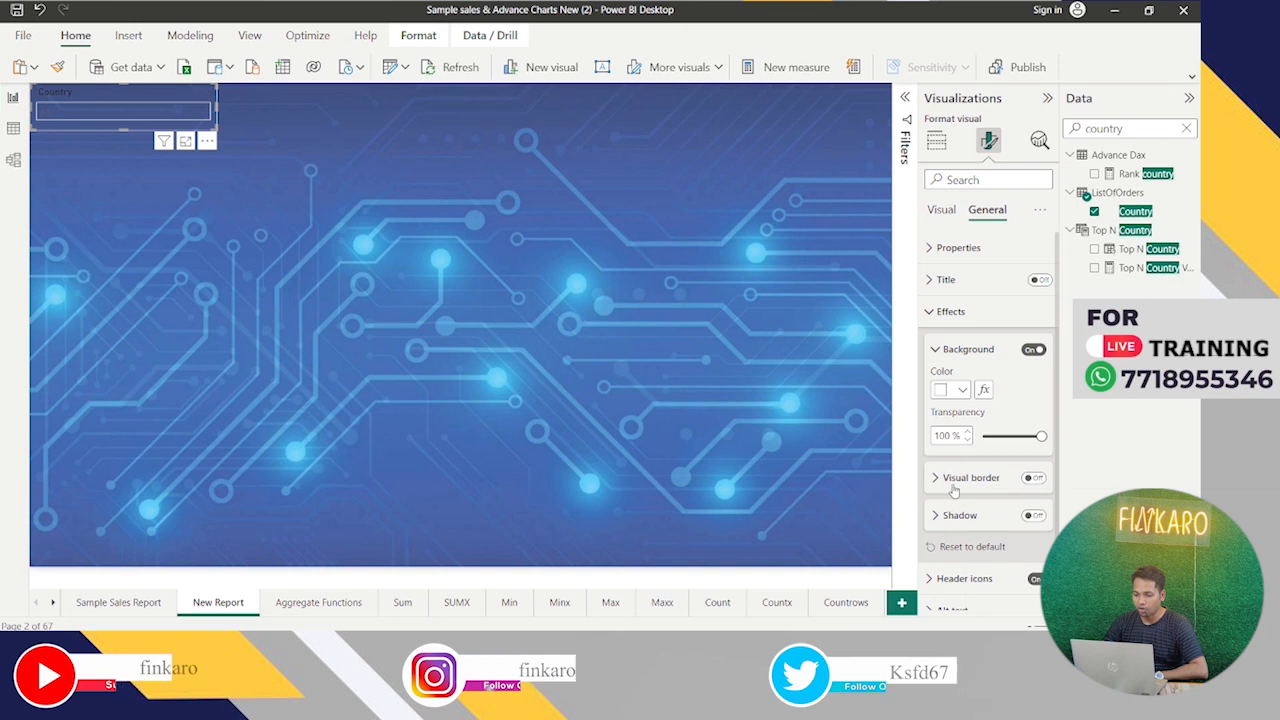
{"action": "left_click", "coordinate": [1034, 478]}
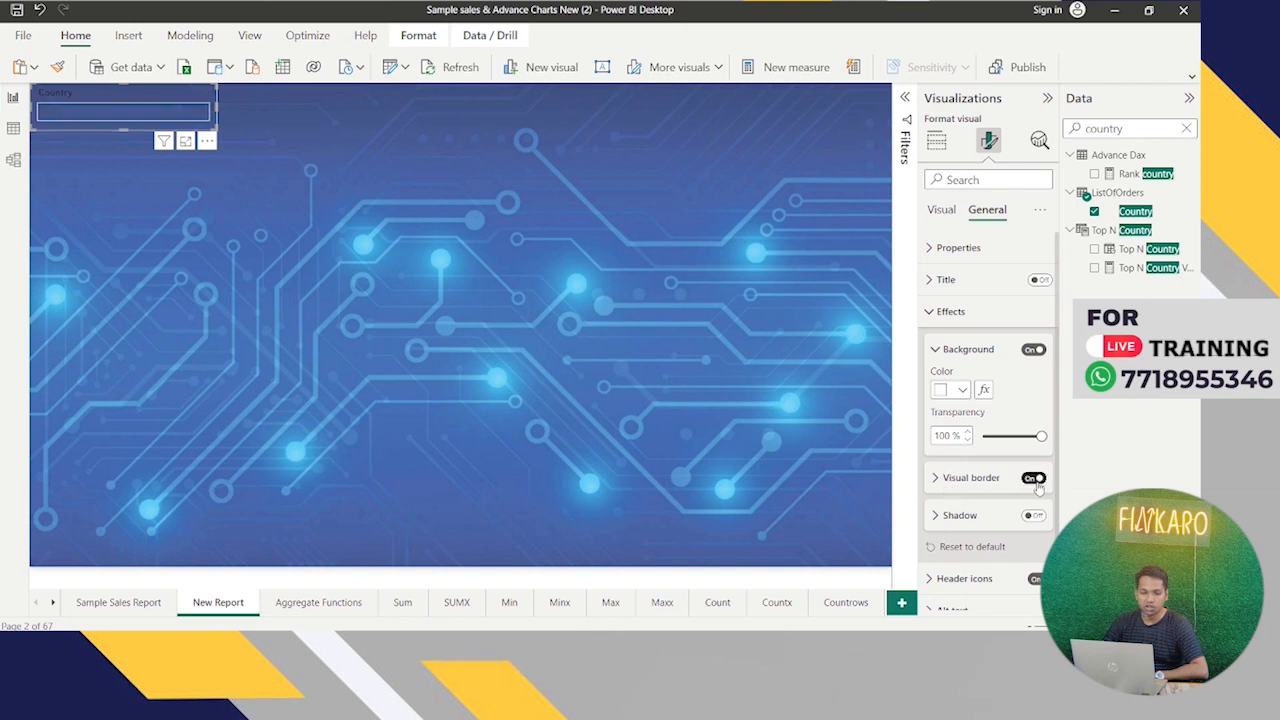
{"action": "left_click", "coordinate": [998, 480]}
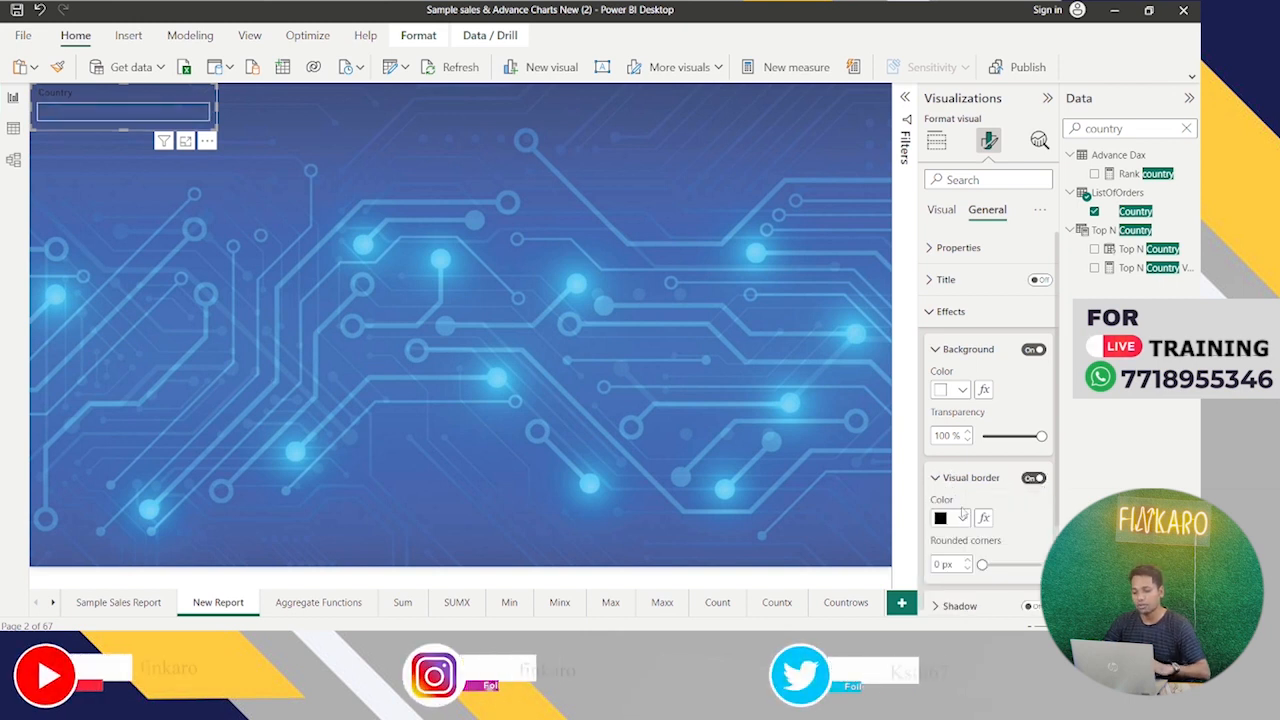
{"action": "scroll", "coordinate": [996, 511], "scroll_direction": "down", "scroll_amount": 2}
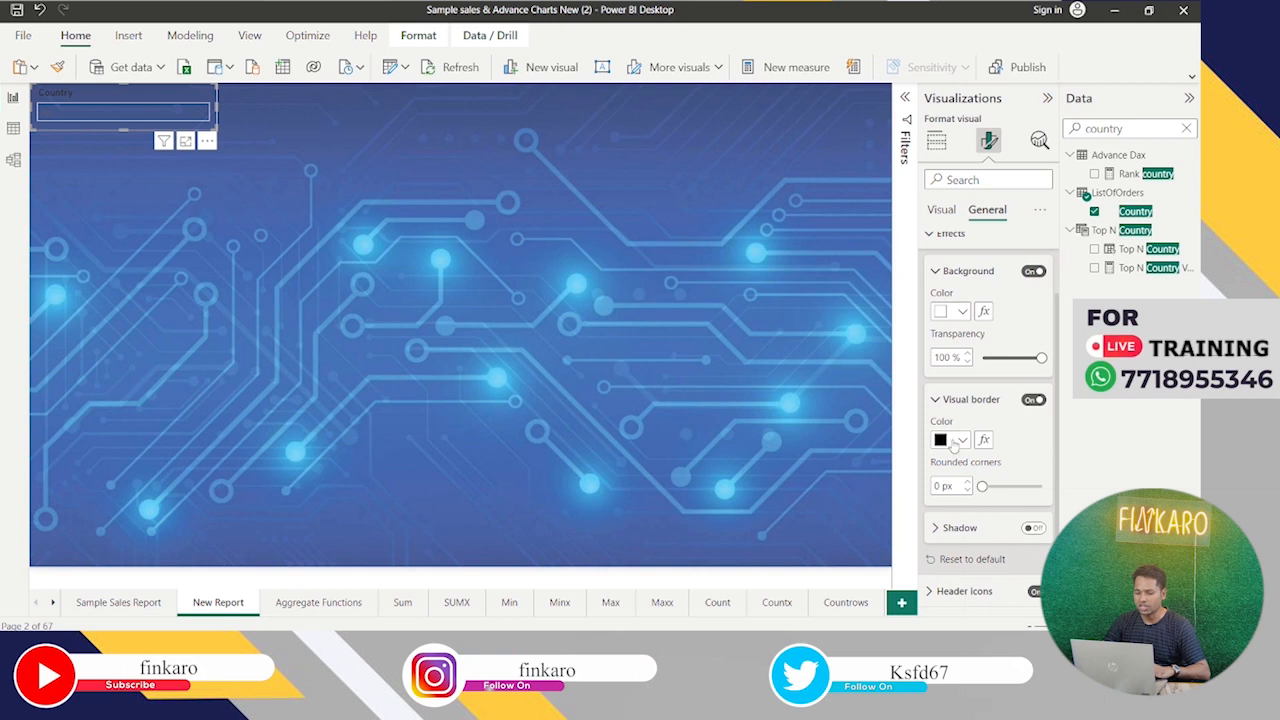
{"action": "left_click", "coordinate": [953, 443]}
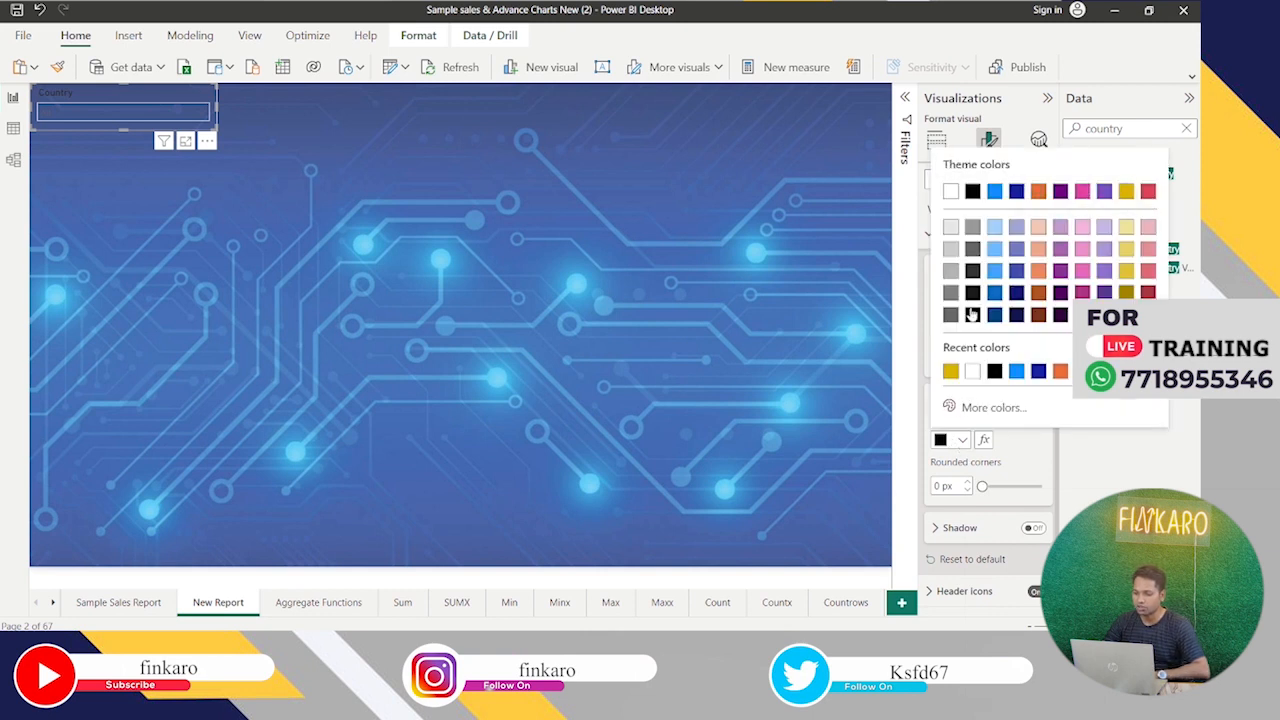
{"action": "left_click", "coordinate": [1060, 371]}
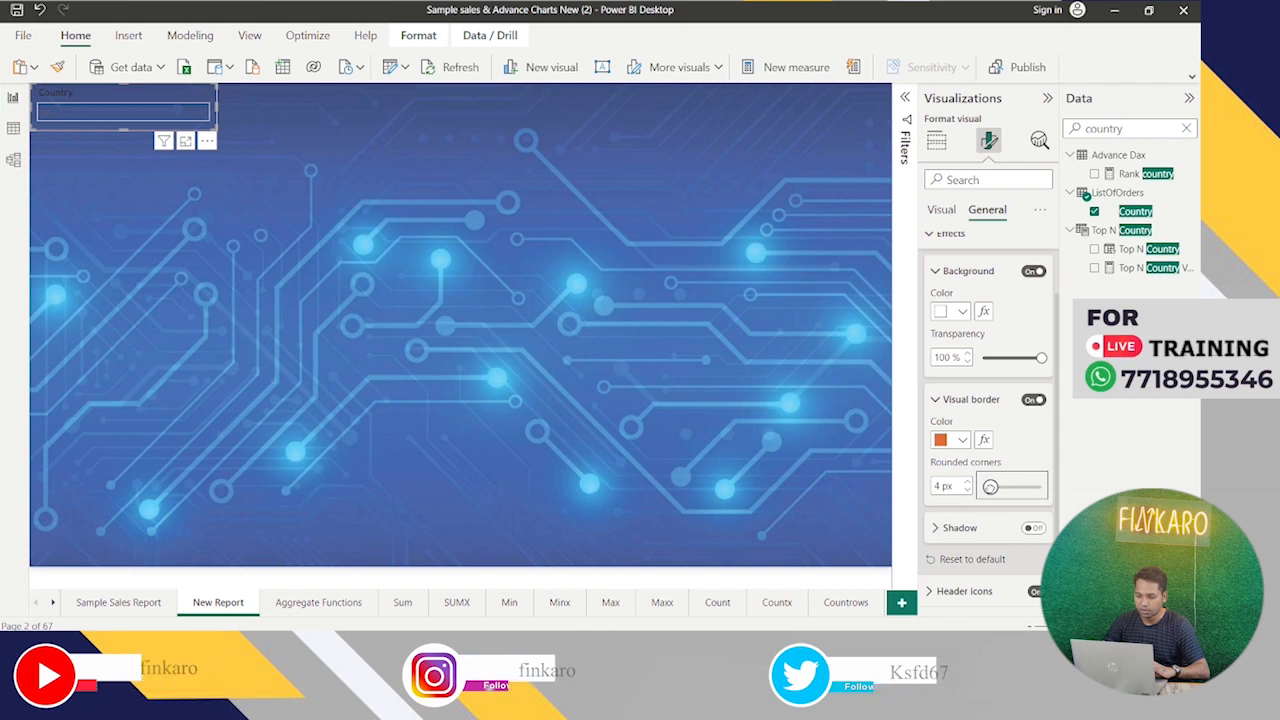
{"action": "left_click_drag", "start_coordinate": [986, 487], "coordinate": [990, 487]}
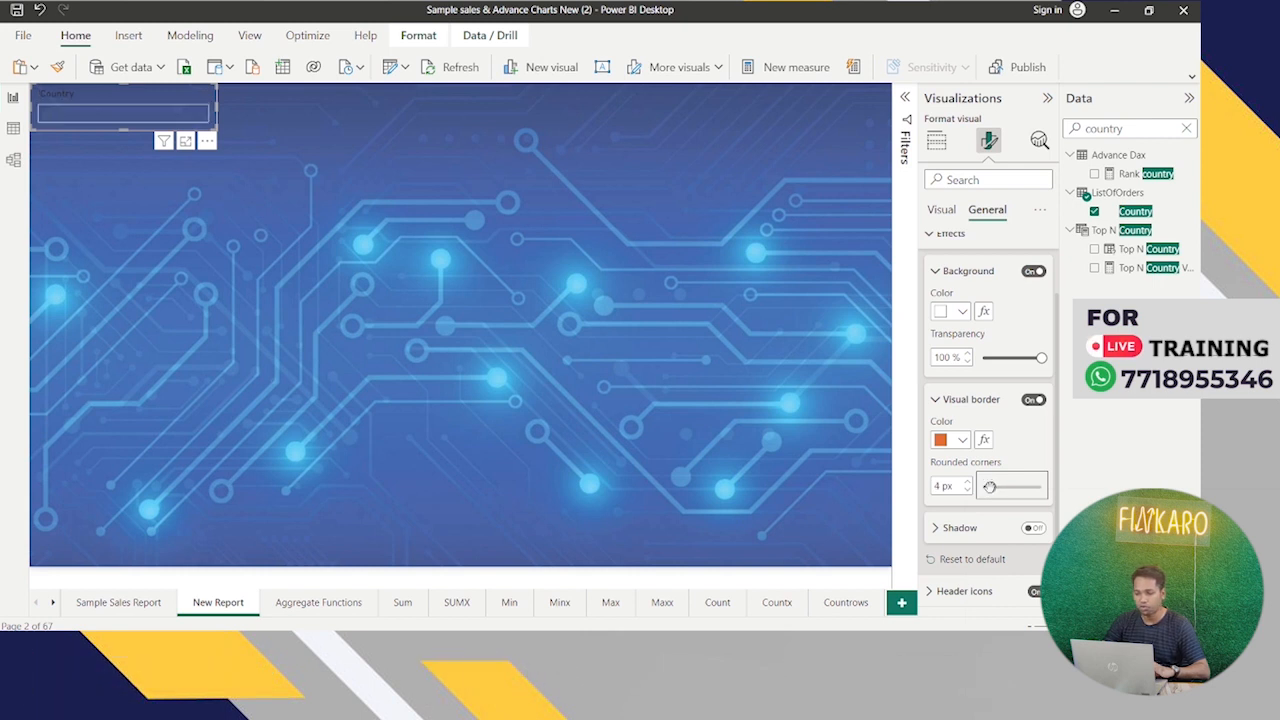
{"action": "left_click", "coordinate": [940, 271]}
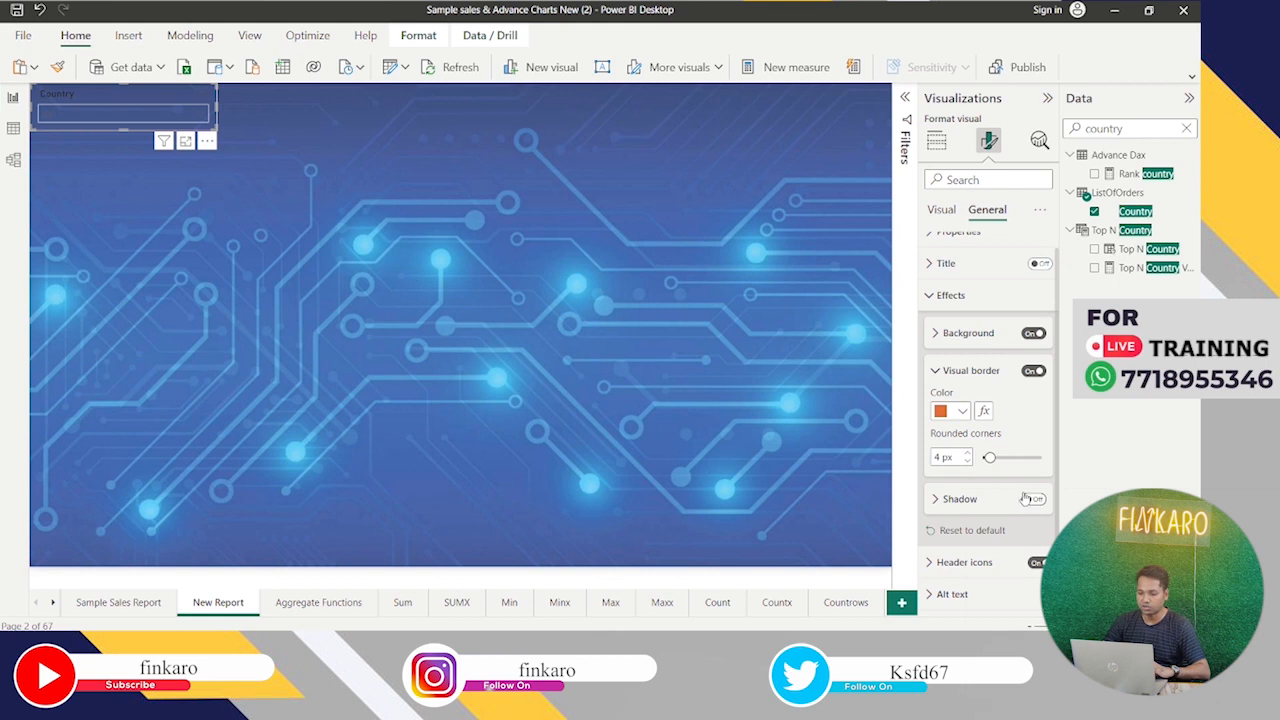
{"action": "left_click", "coordinate": [932, 296]}
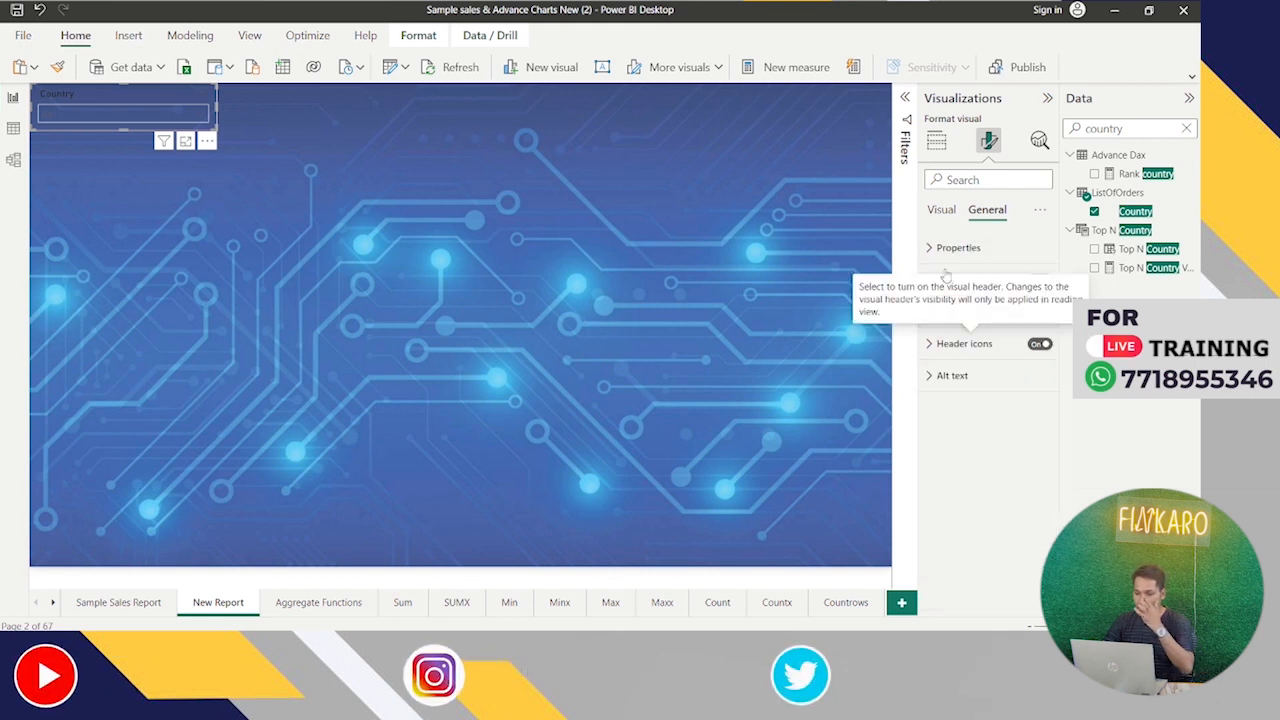
- Make the Country slicer's header text white and bold
{"action": "left_click", "coordinate": [940, 214]}
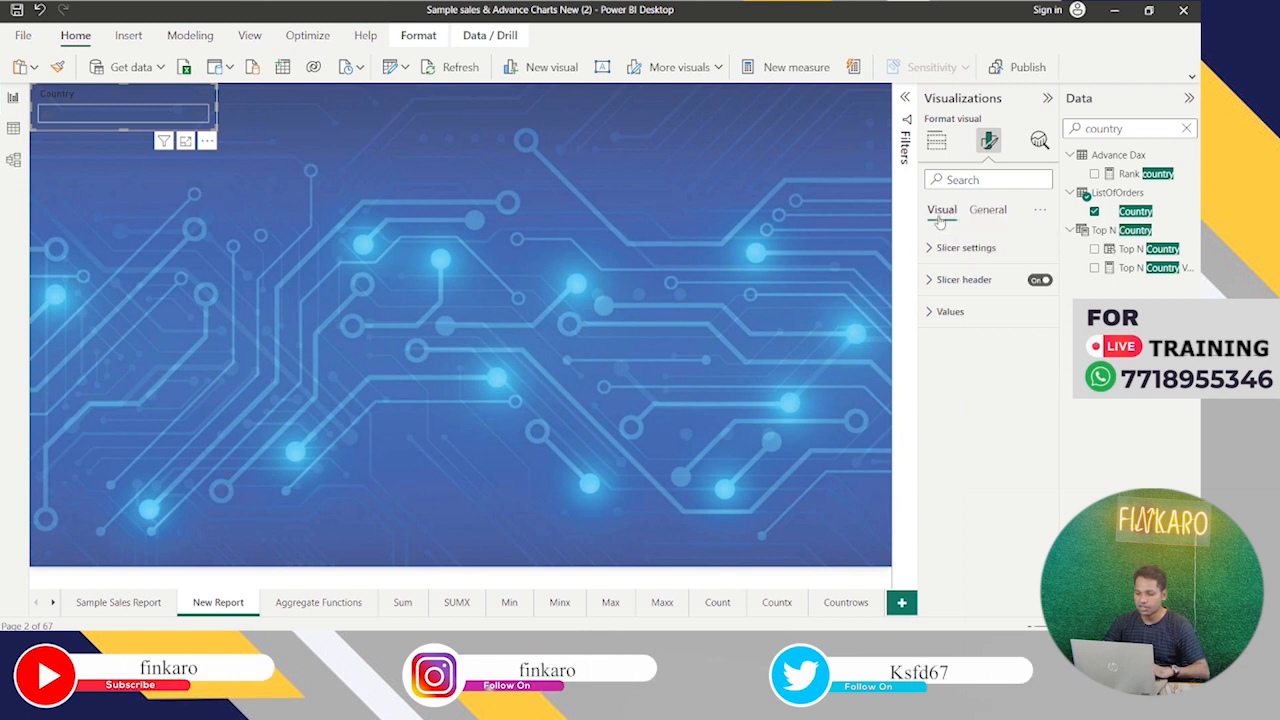
{"action": "left_click", "coordinate": [929, 284]}
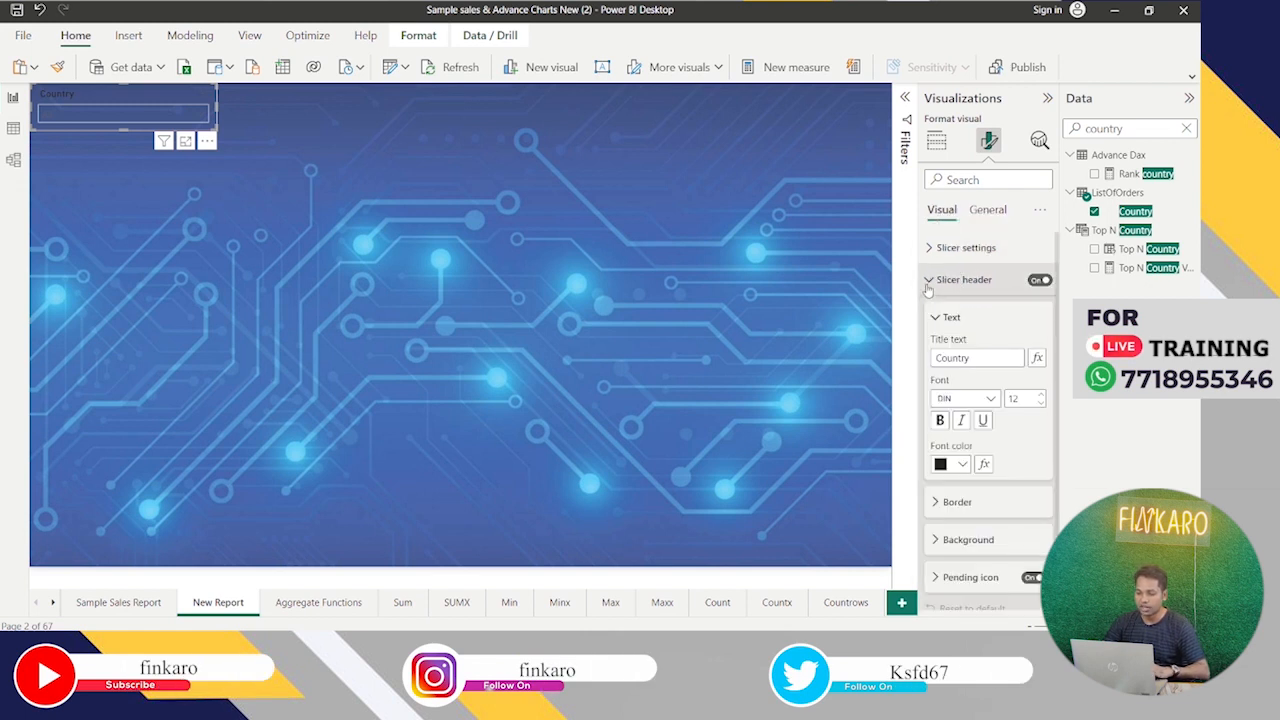
{"action": "left_click", "coordinate": [961, 464]}
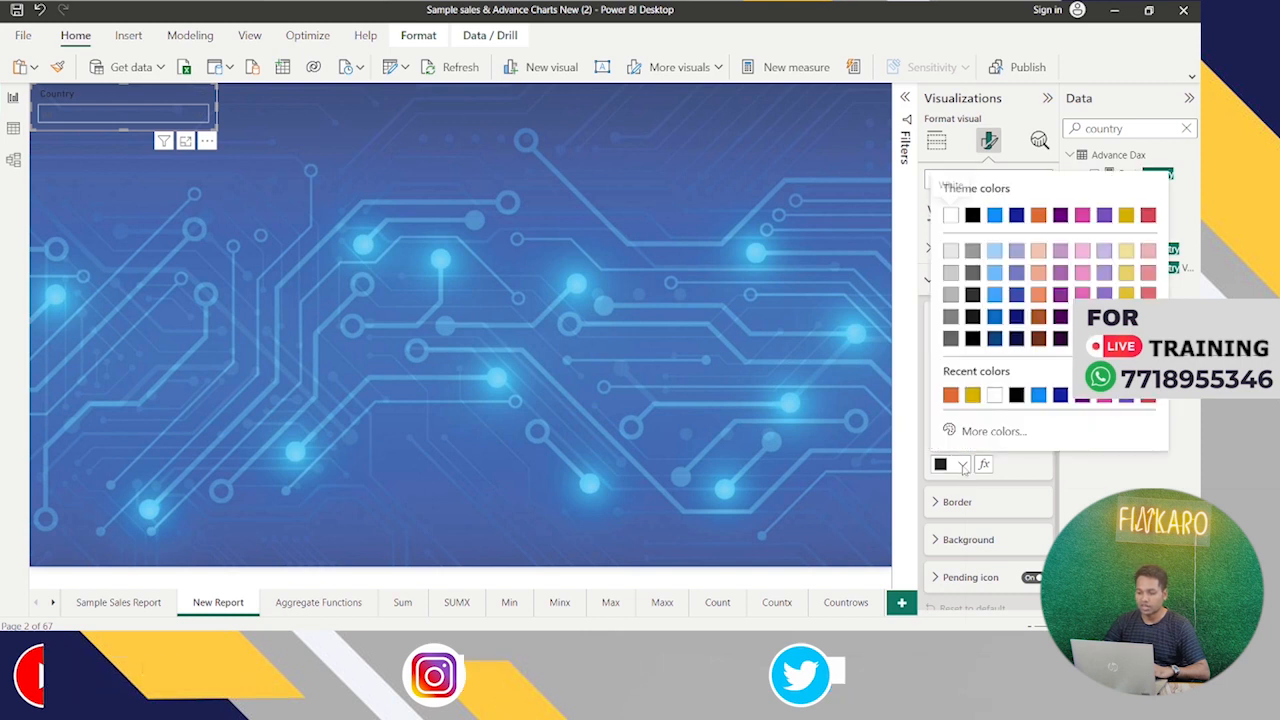
{"action": "left_click", "coordinate": [950, 215]}
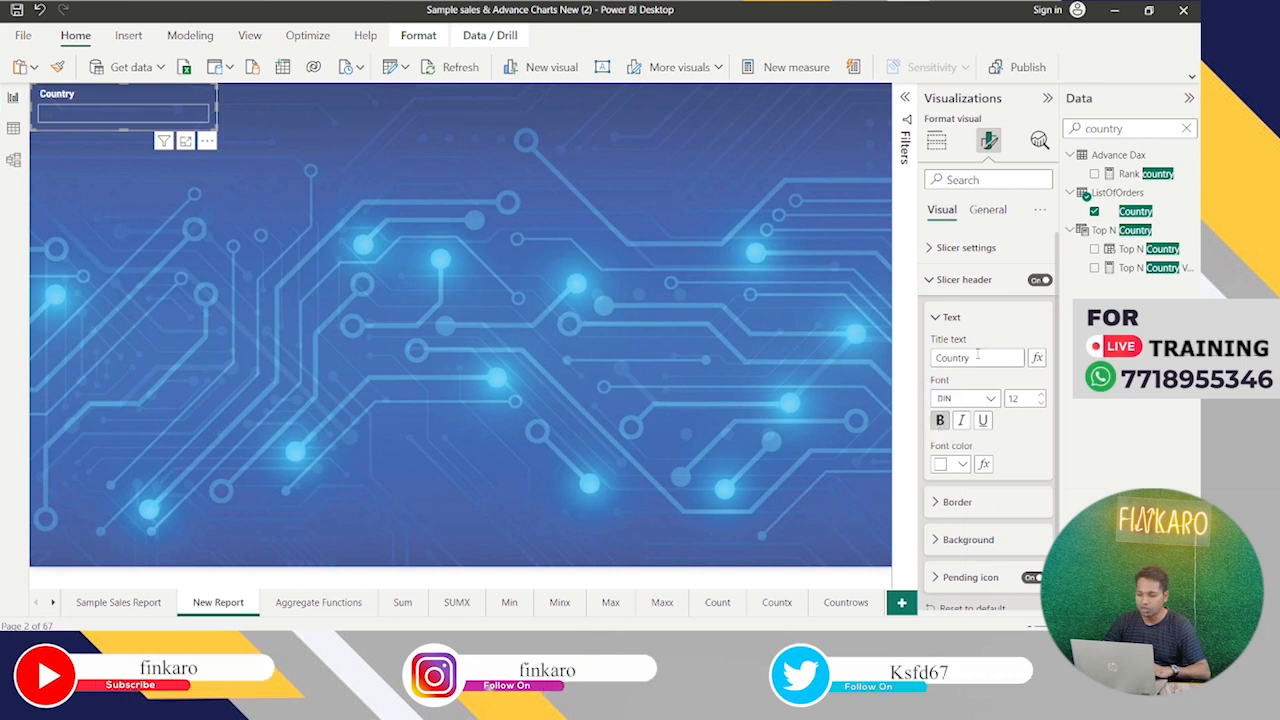
{"action": "left_click", "coordinate": [938, 317]}
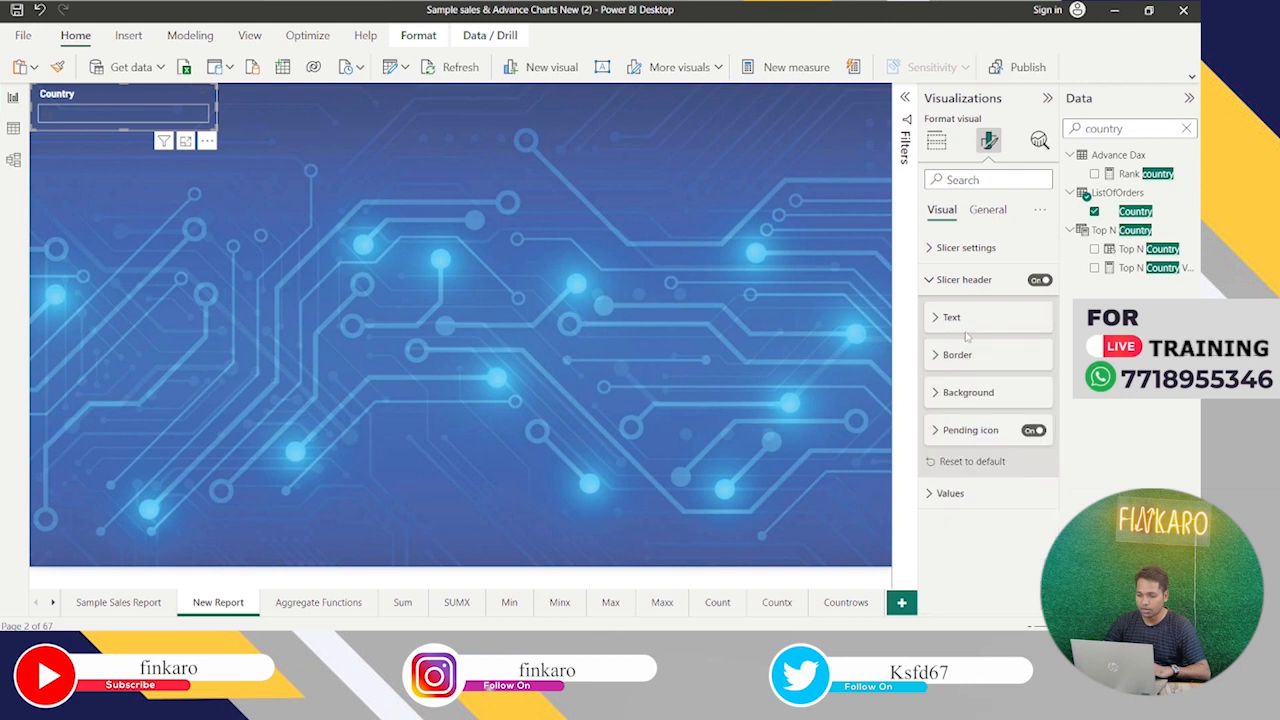
{"action": "double_click", "coordinate": [730, 277]}
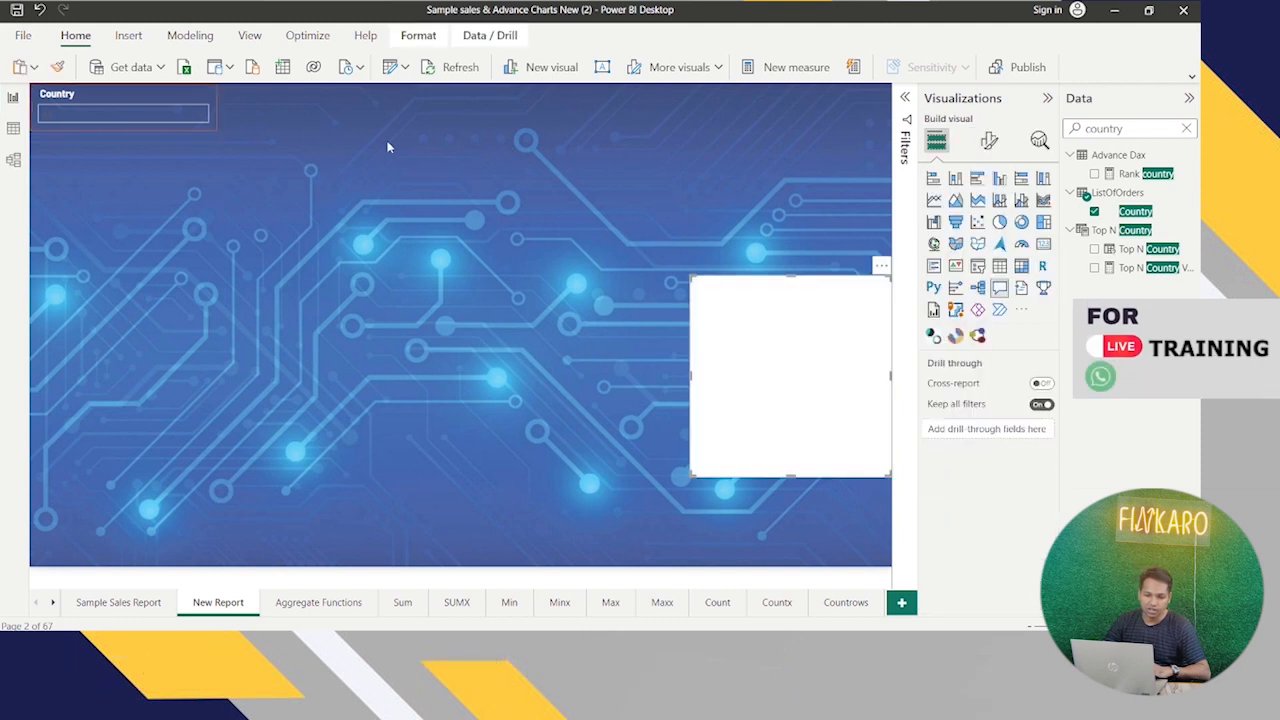
- Delete the Q&A visual from the report page
{"action": "left_click", "coordinate": [204, 113]}
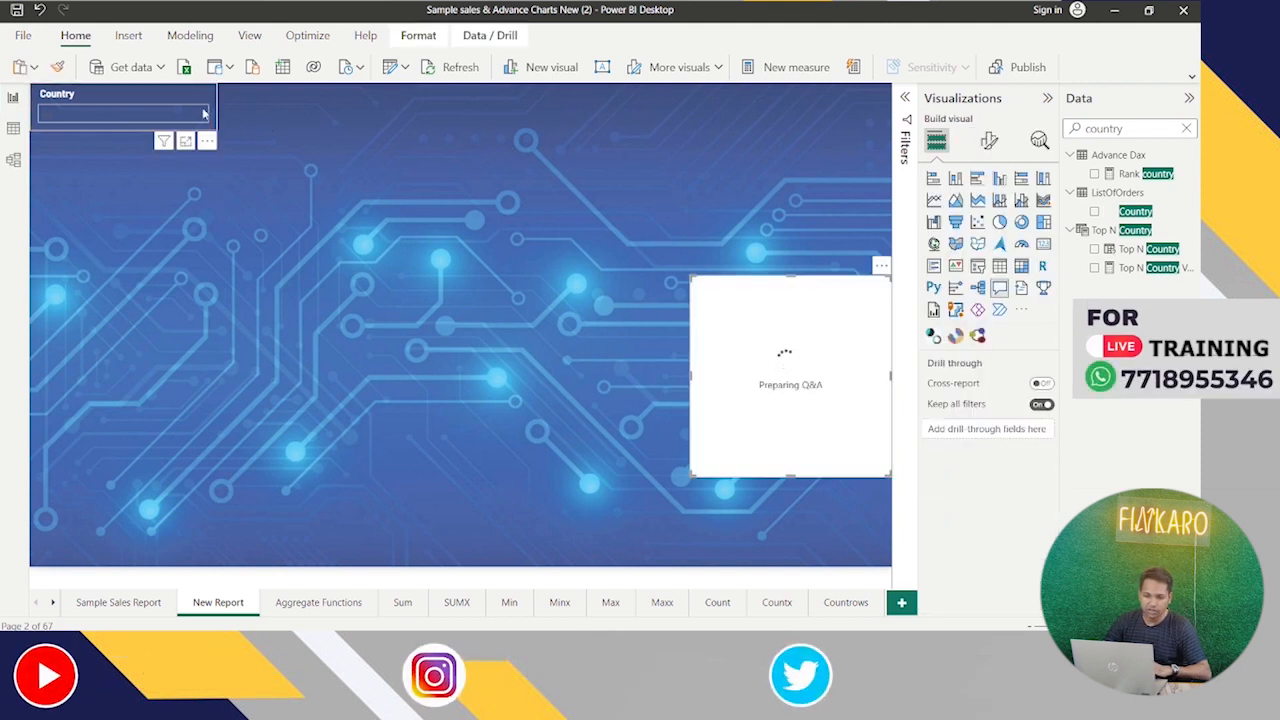
{"action": "left_click", "coordinate": [197, 115]}
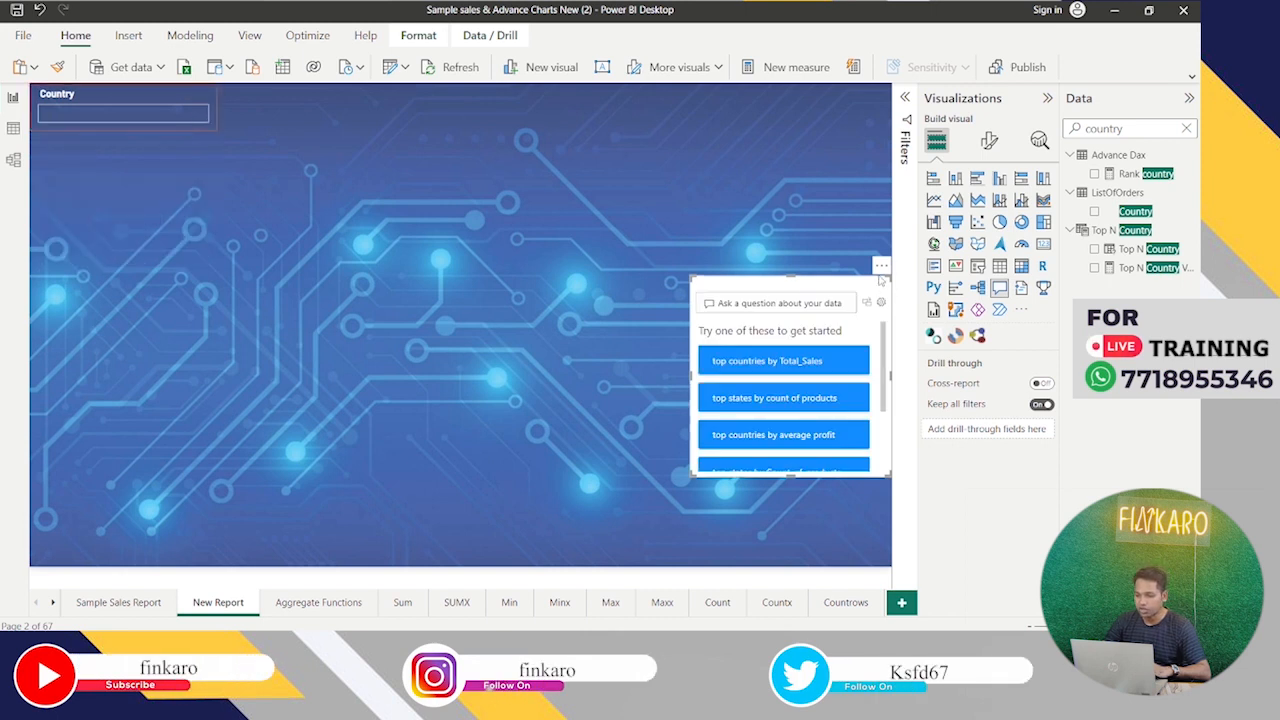
{"action": "key", "text": "Delete"}
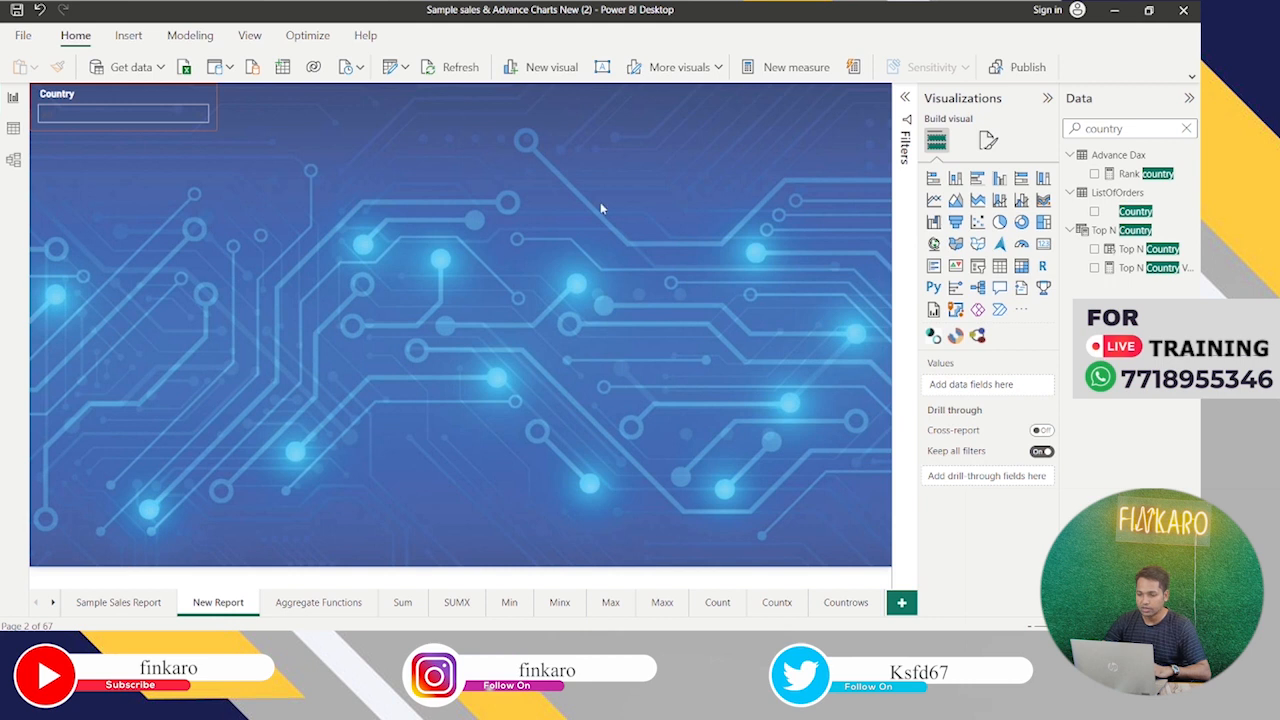
- Set the font colour of the Country slicer's values to white
{"action": "left_click", "coordinate": [105, 97]}
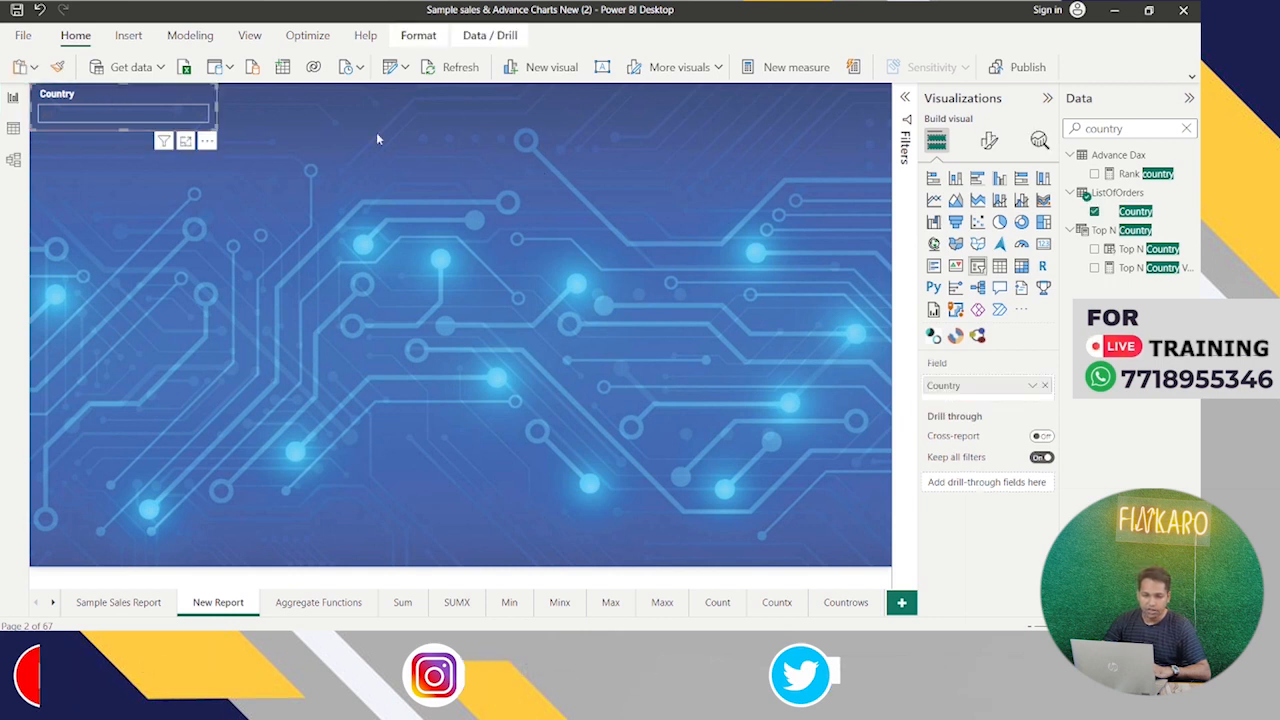
{"action": "left_click", "coordinate": [987, 142]}
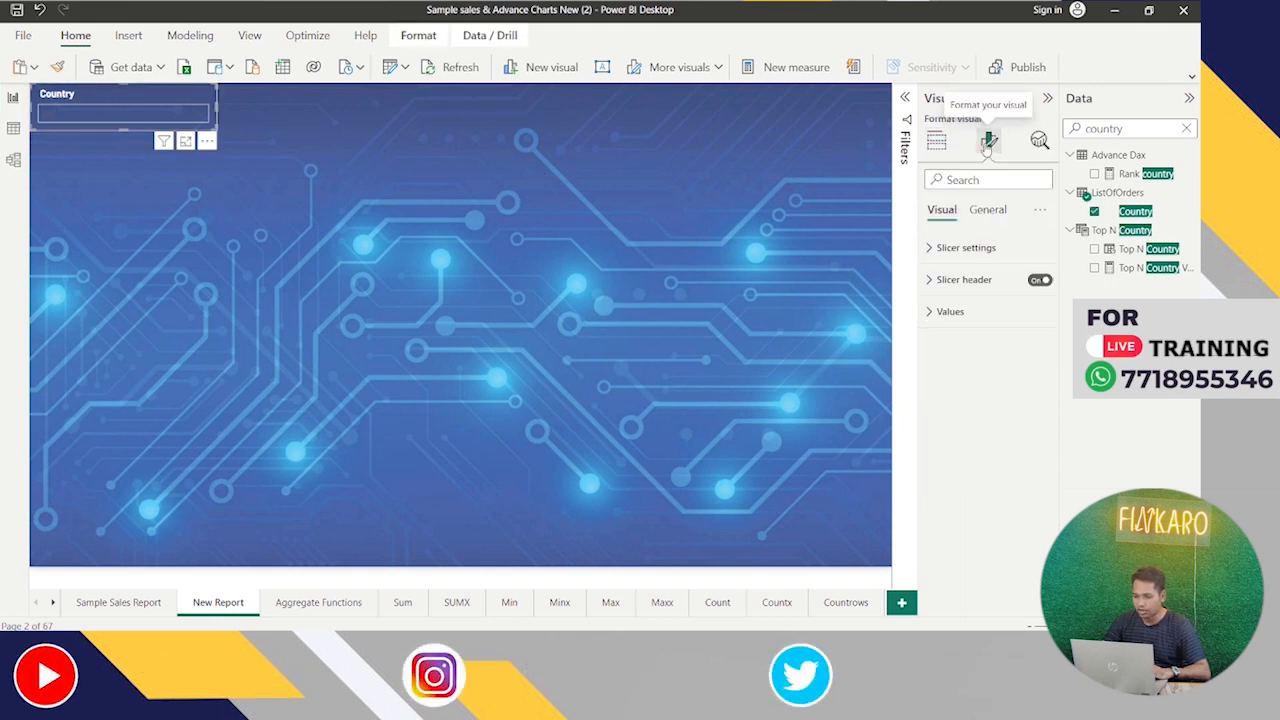
{"action": "left_click", "coordinate": [935, 258]}
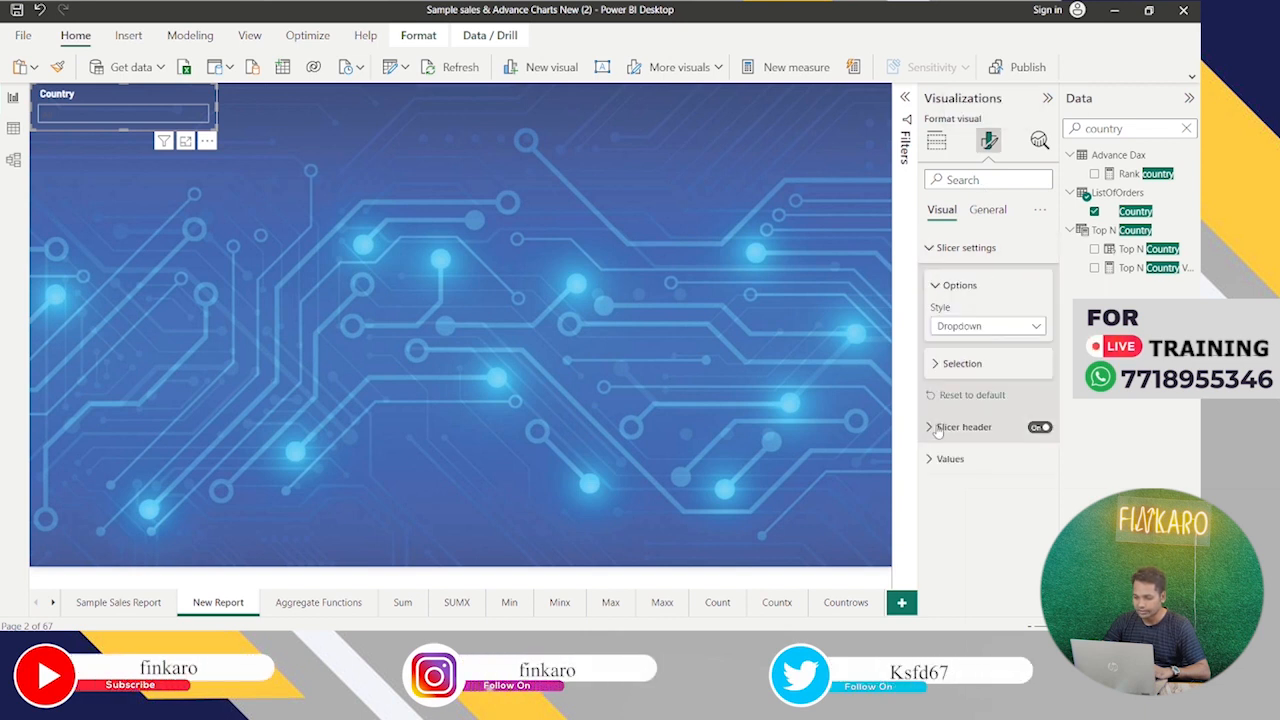
{"action": "left_click", "coordinate": [930, 459]}
{"action": "scroll", "coordinate": [965, 495], "scroll_direction": "down", "scroll_amount": 2}
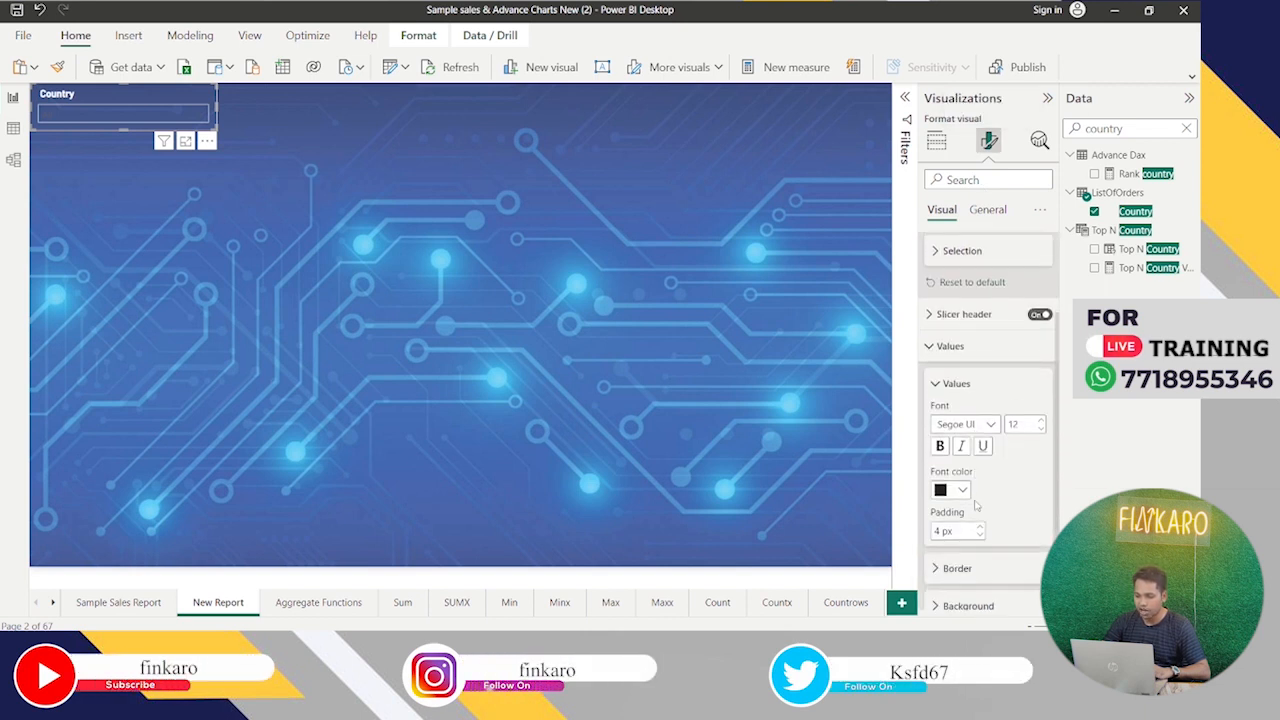
{"action": "left_click", "coordinate": [960, 474]}
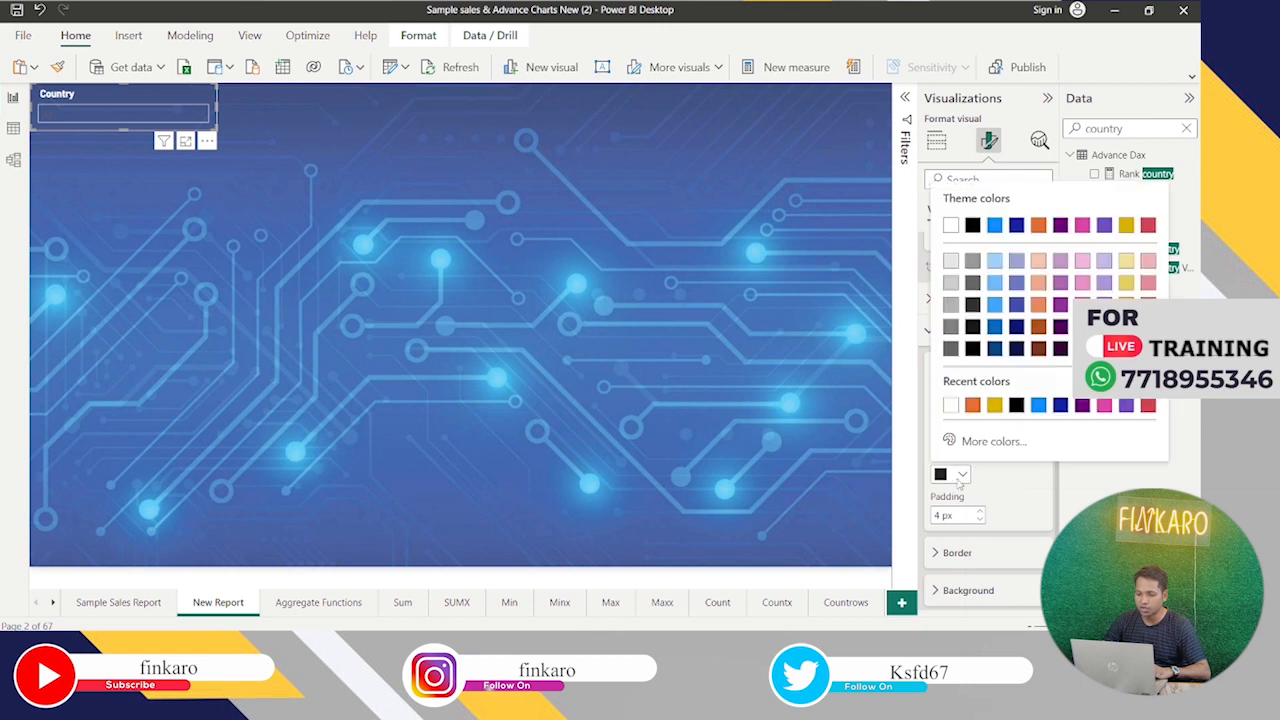
{"action": "left_click", "coordinate": [960, 404]}
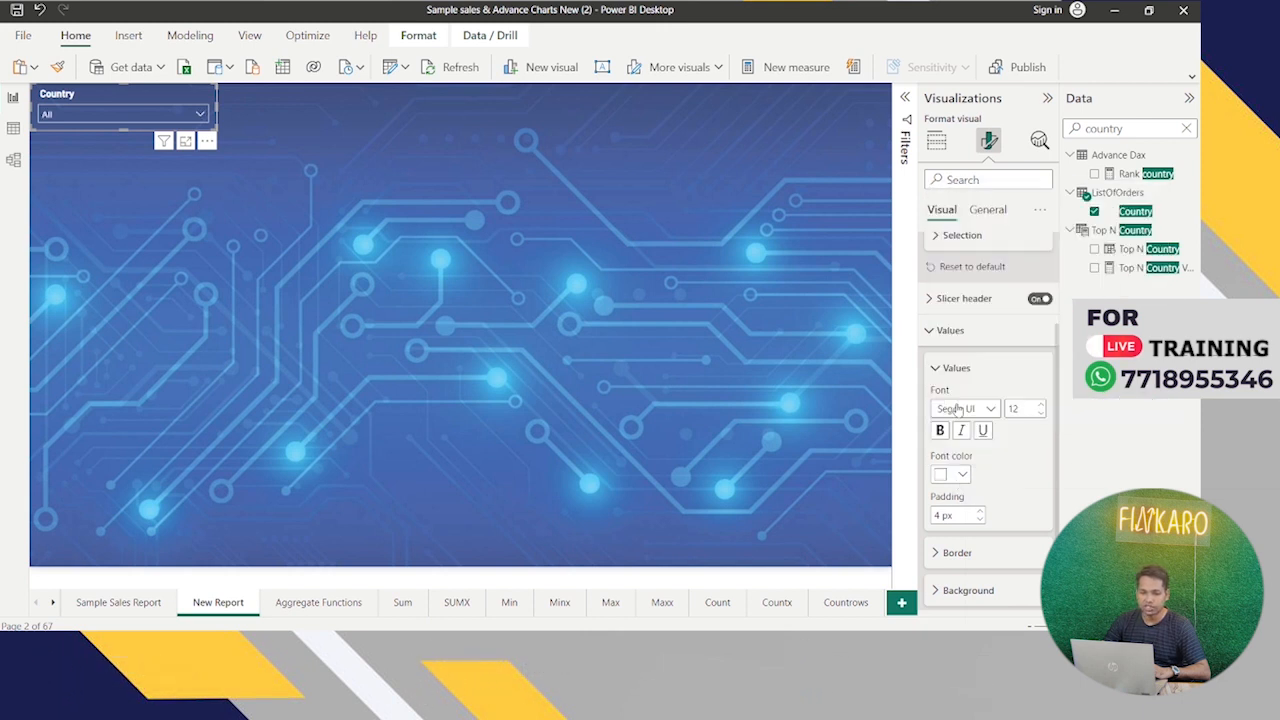
{"action": "left_click", "coordinate": [681, 274]}
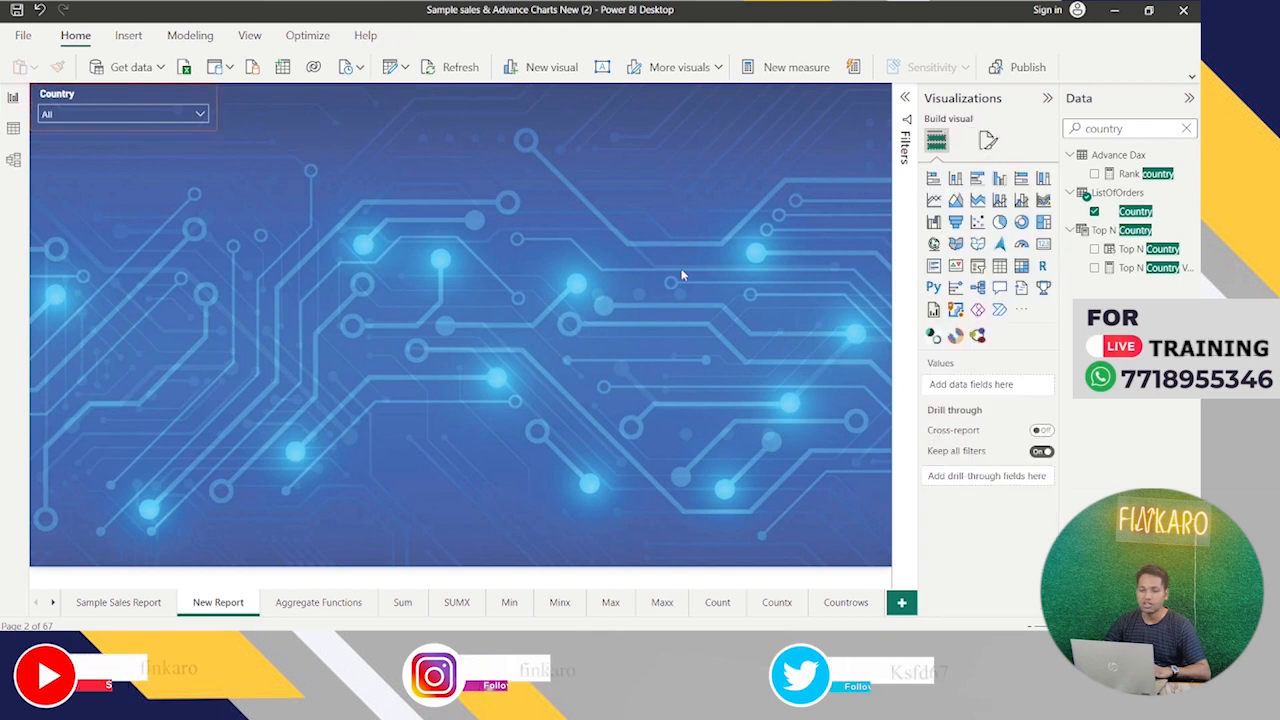
- Nudge the Country slicer slightly down from the page's upper edge and check its expanded country list
{"action": "left_click", "coordinate": [167, 96]}
{"action": "key", "text": "Down"}
{"action": "key", "text": "Down"}
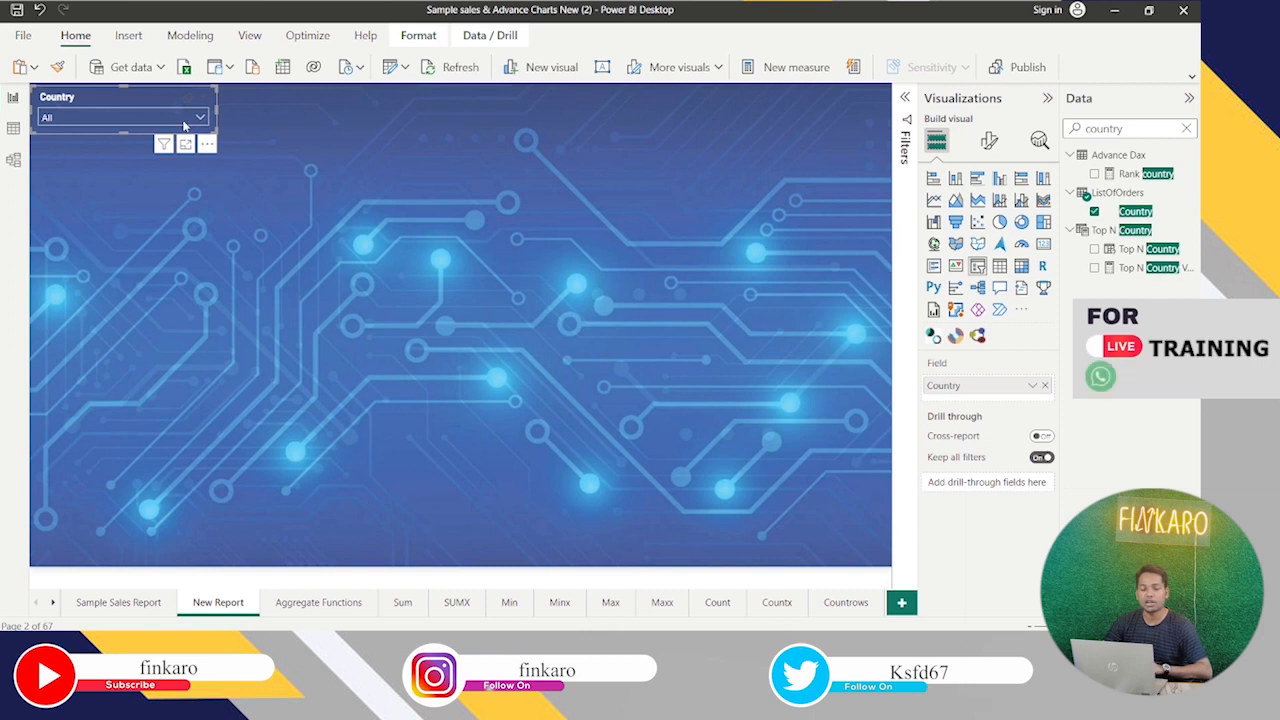
{"action": "left_click", "coordinate": [184, 122]}
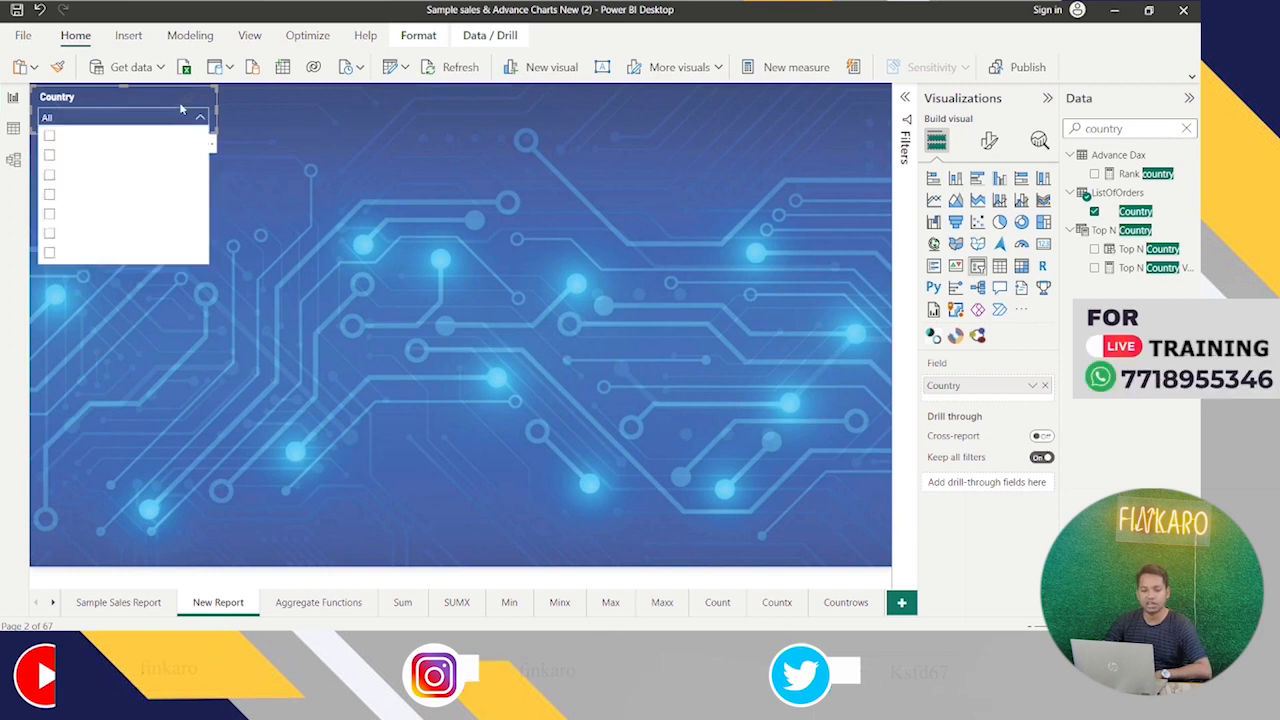
{"action": "left_click", "coordinate": [180, 103]}
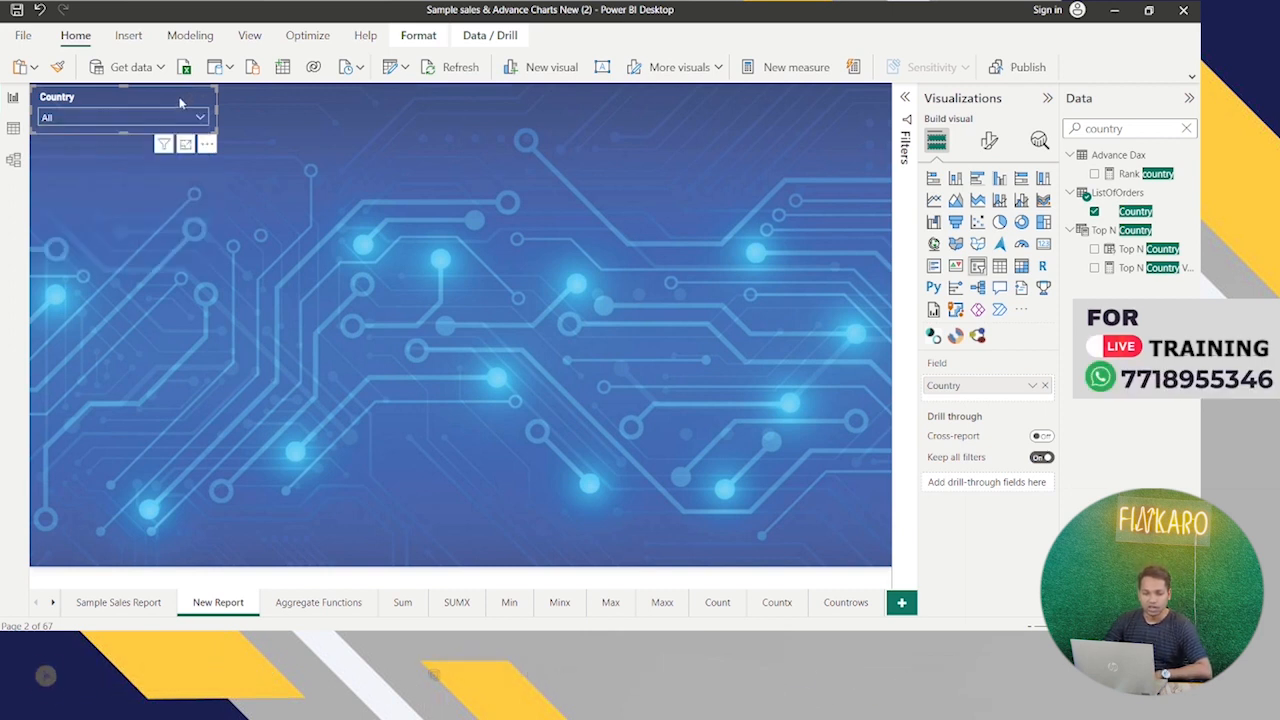
{"action": "left_click", "coordinate": [199, 118]}
{"action": "left_click", "coordinate": [198, 119]}
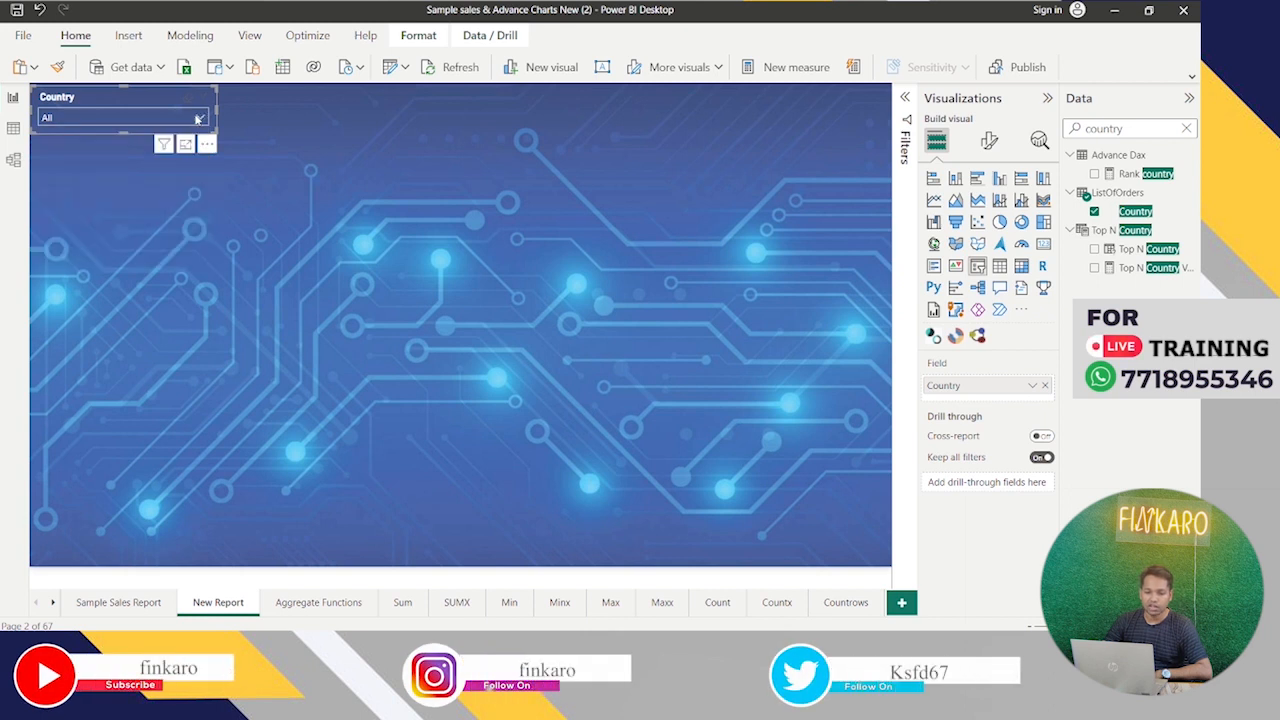
- Set the background colour of the Country slicer's values to black and check its expanded list
{"action": "left_click", "coordinate": [990, 139]}
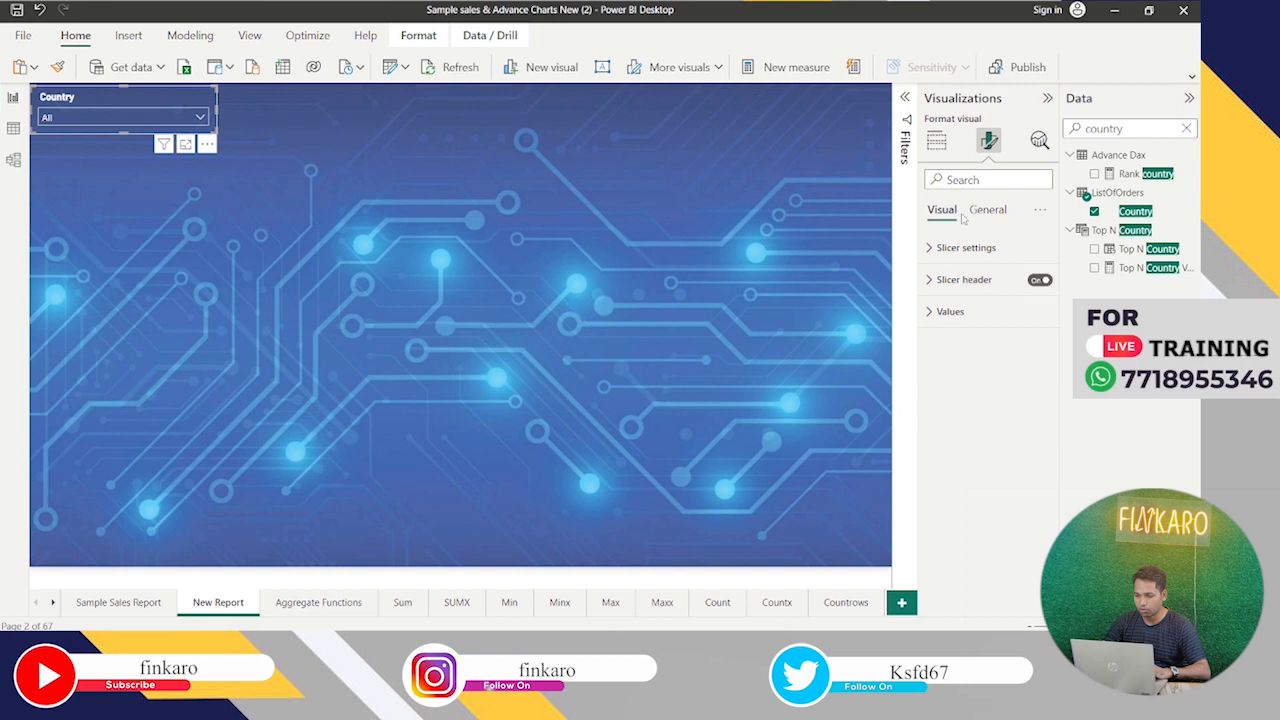
{"action": "left_click", "coordinate": [930, 313]}
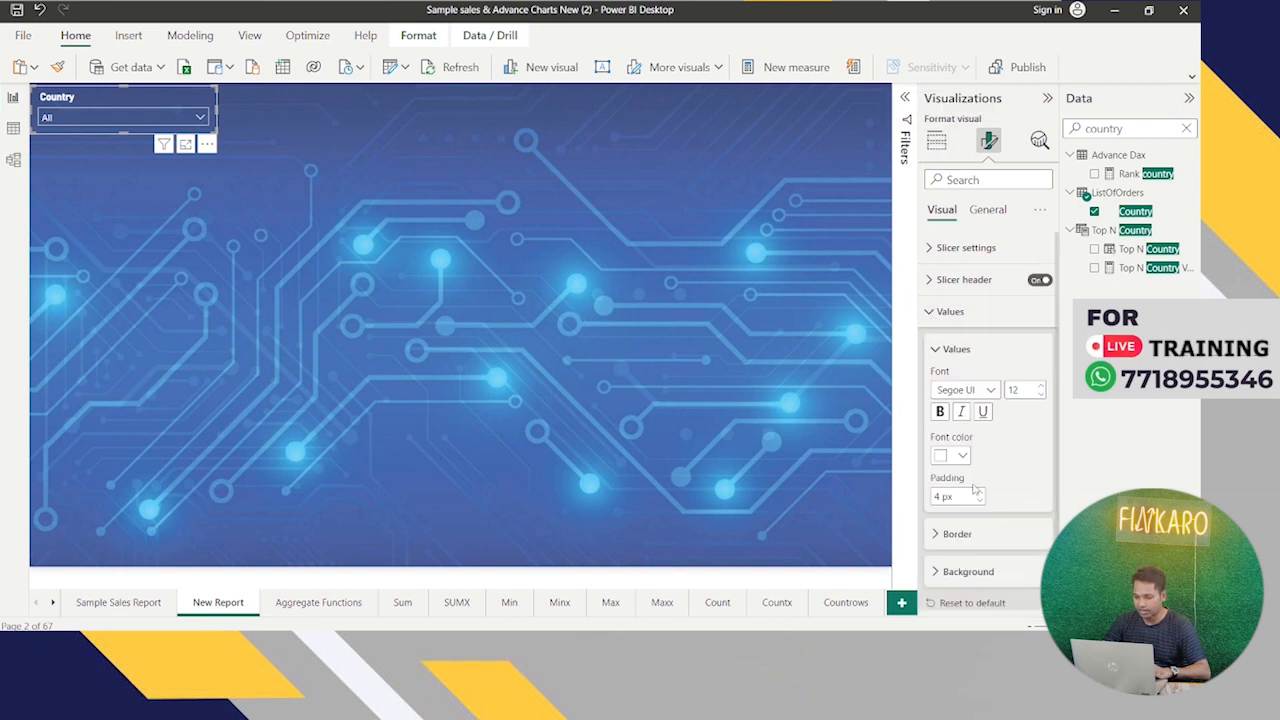
{"action": "scroll", "coordinate": [977, 486], "scroll_direction": "down", "scroll_amount": 1}
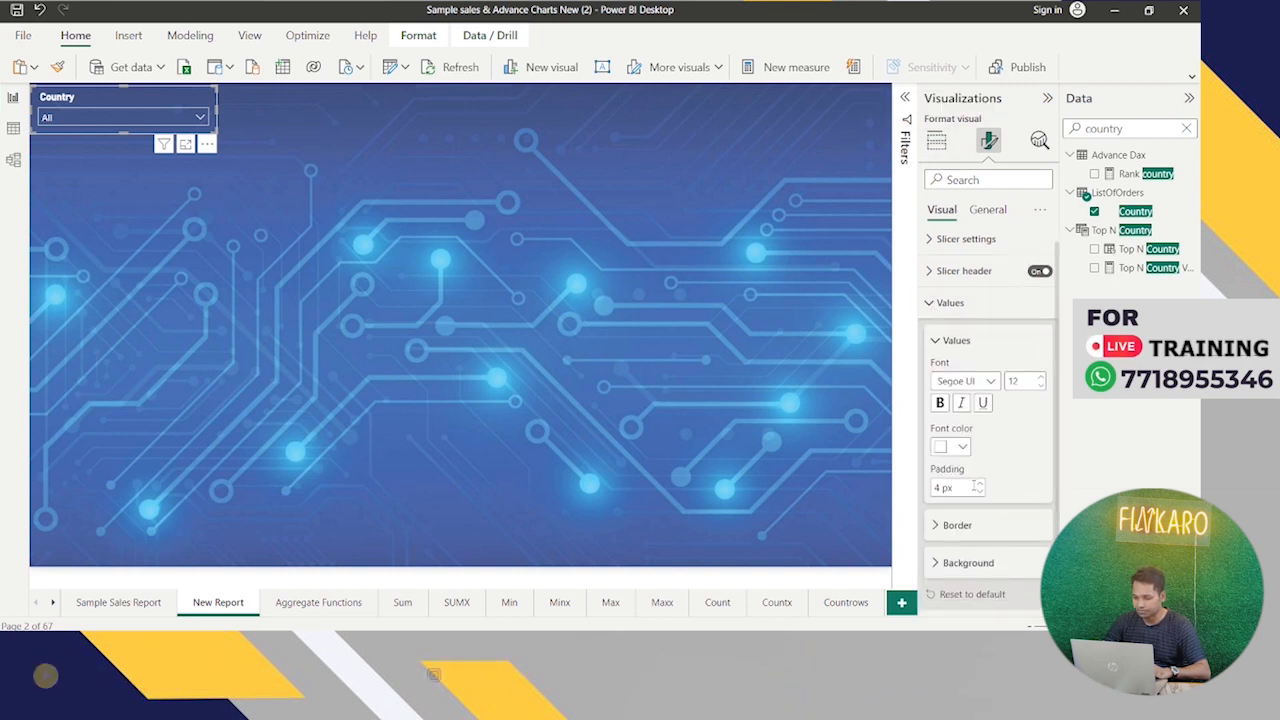
{"action": "left_click", "coordinate": [936, 566]}
{"action": "scroll", "coordinate": [998, 525], "scroll_direction": "down", "scroll_amount": 1}
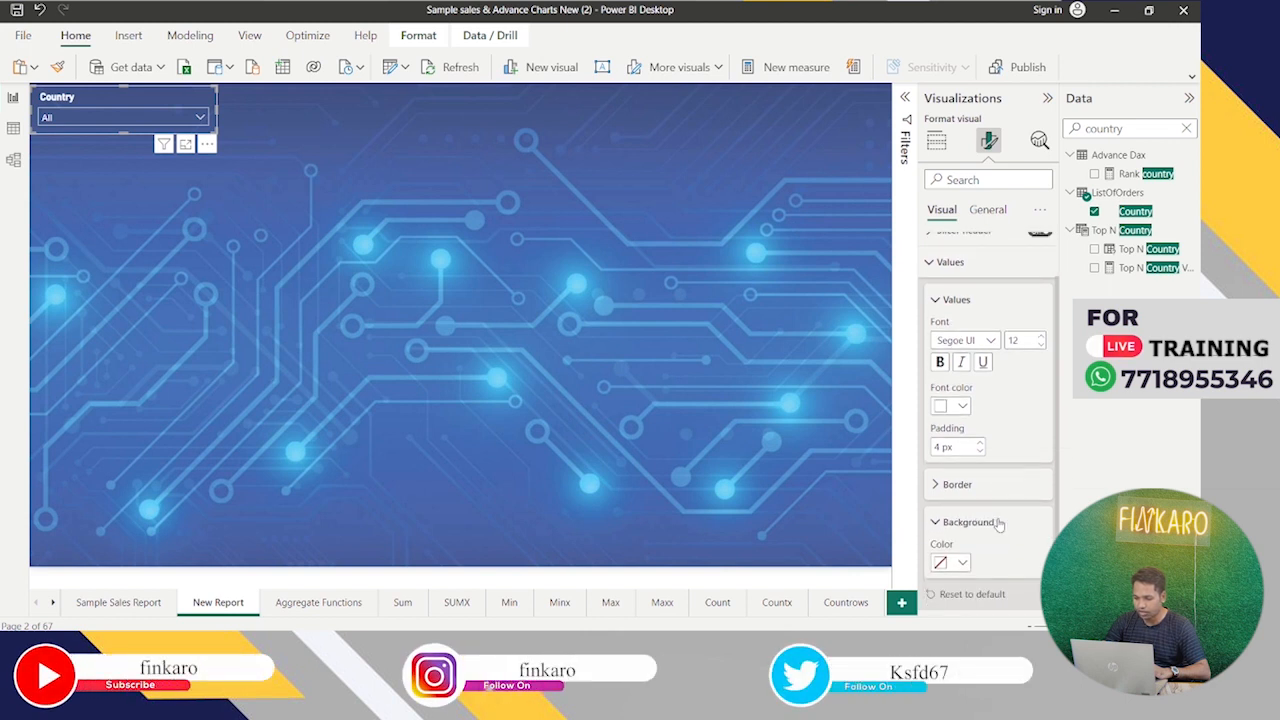
{"action": "left_click", "coordinate": [960, 565]}
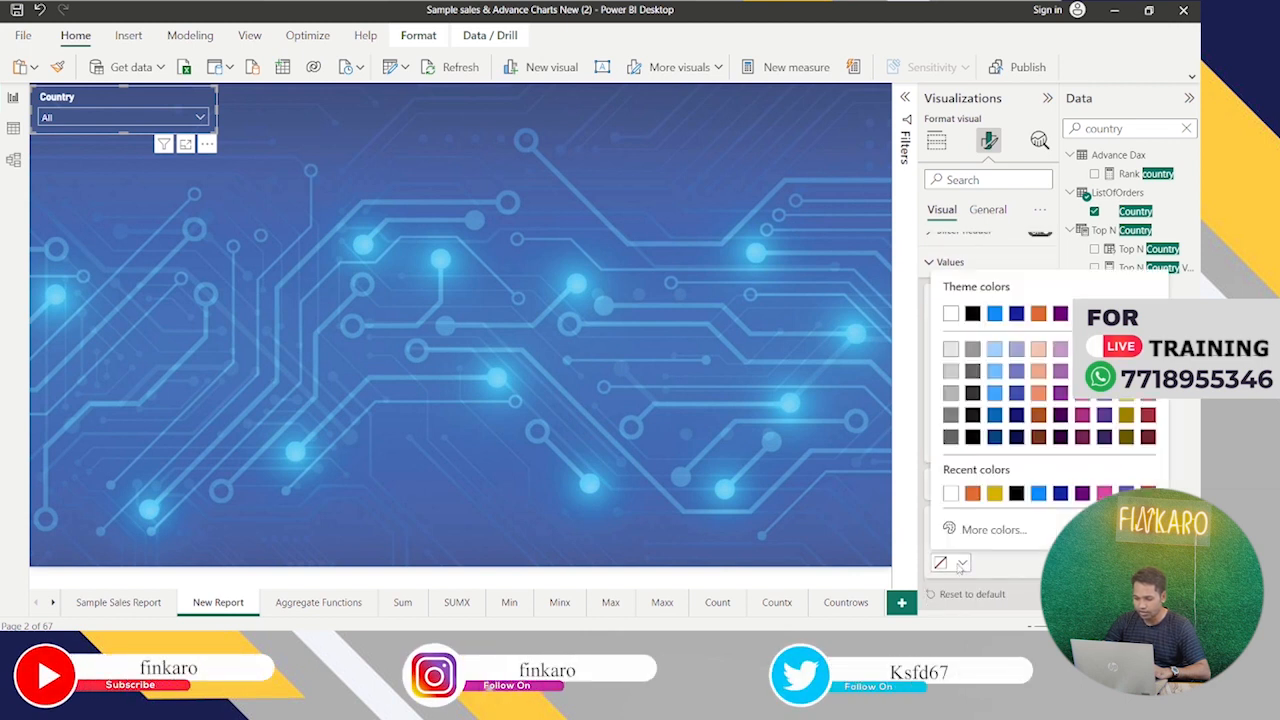
{"action": "left_click", "coordinate": [972, 314]}
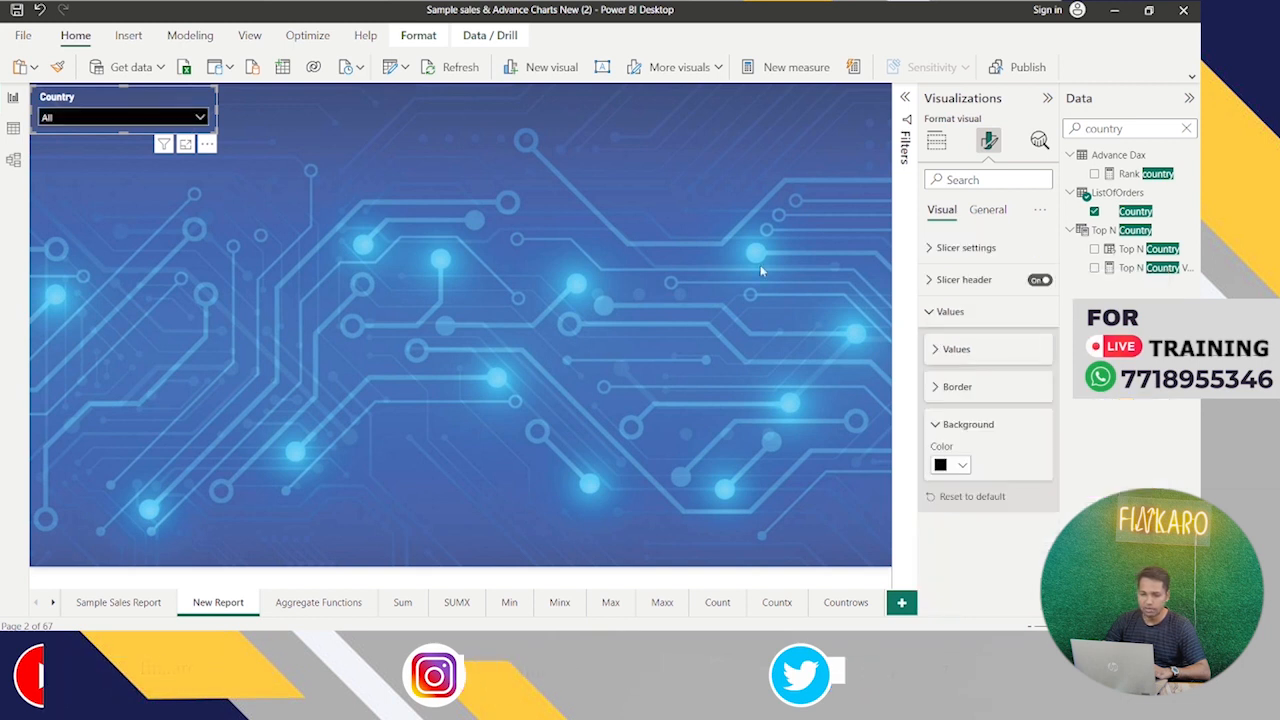
{"action": "left_click", "coordinate": [200, 119]}
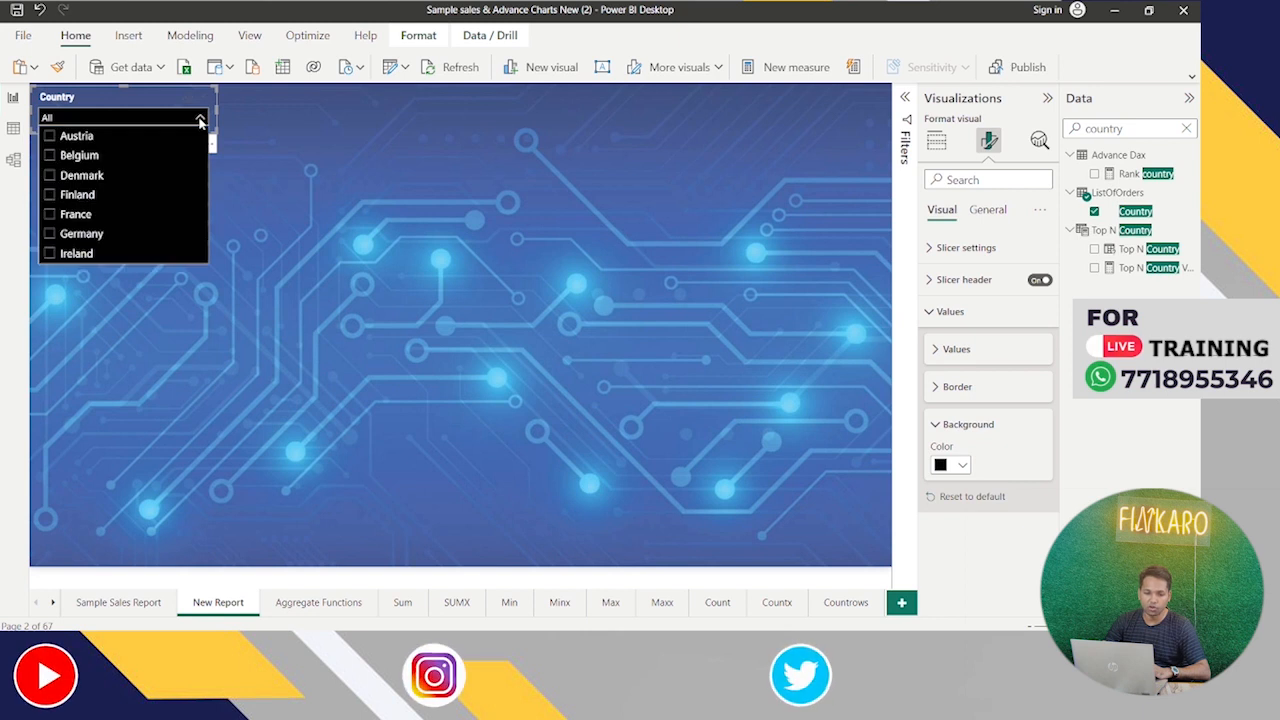
{"action": "left_click", "coordinate": [255, 121]}
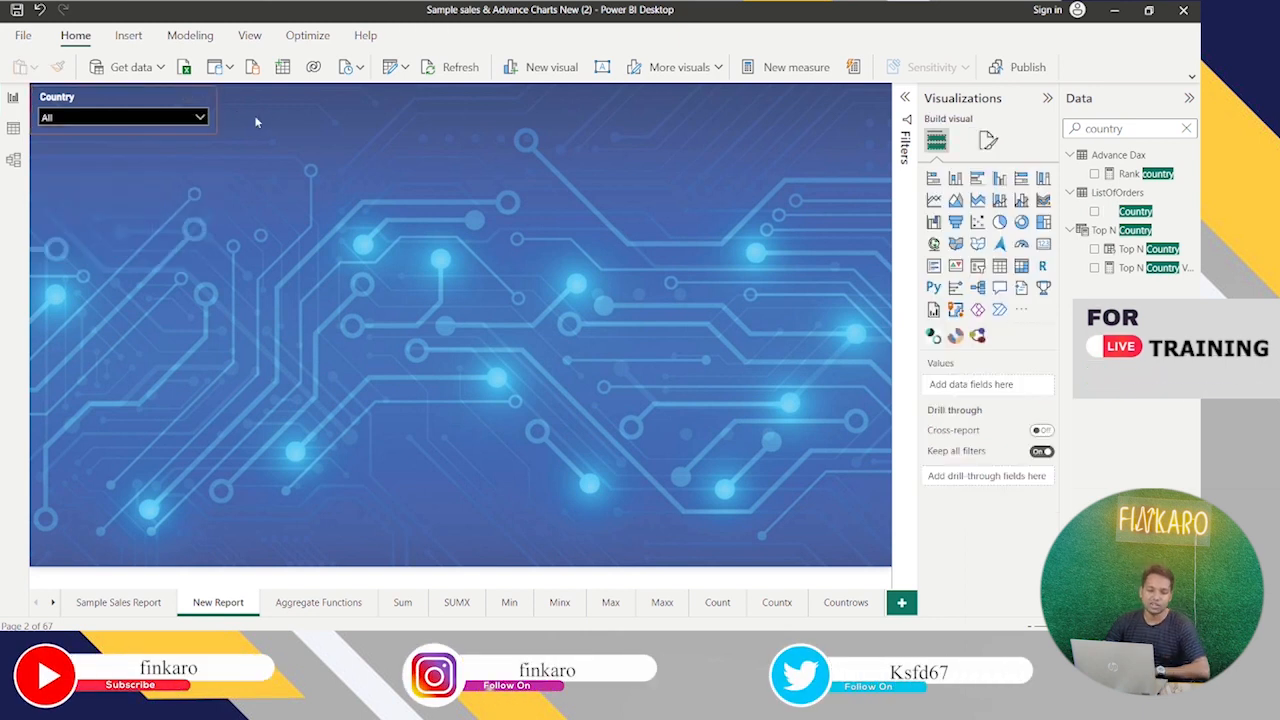
- Duplicate the Country slicer three times and line up the copies beside the original in one row along the page's upper edge
{"action": "left_click", "coordinate": [206, 106]}
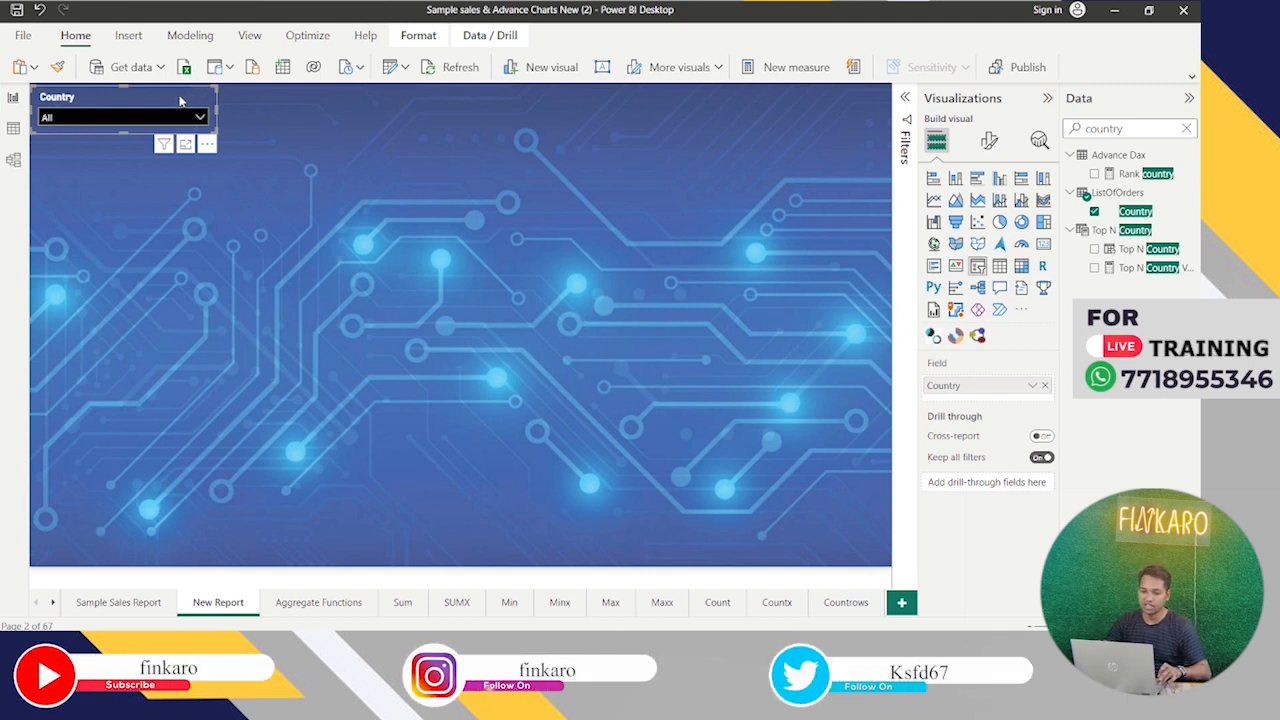
{"action": "key", "text": "ctrl+v"}
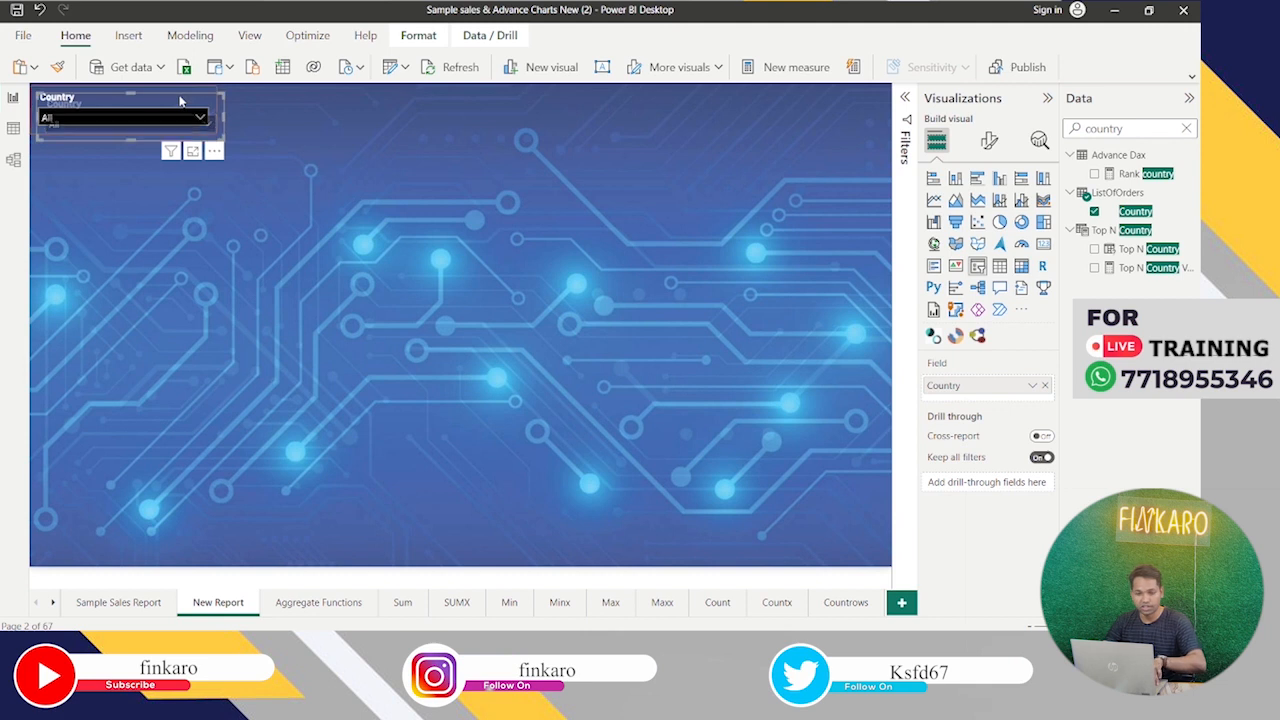
{"action": "left_click_drag", "start_coordinate": [173, 103], "coordinate": [358, 95]}
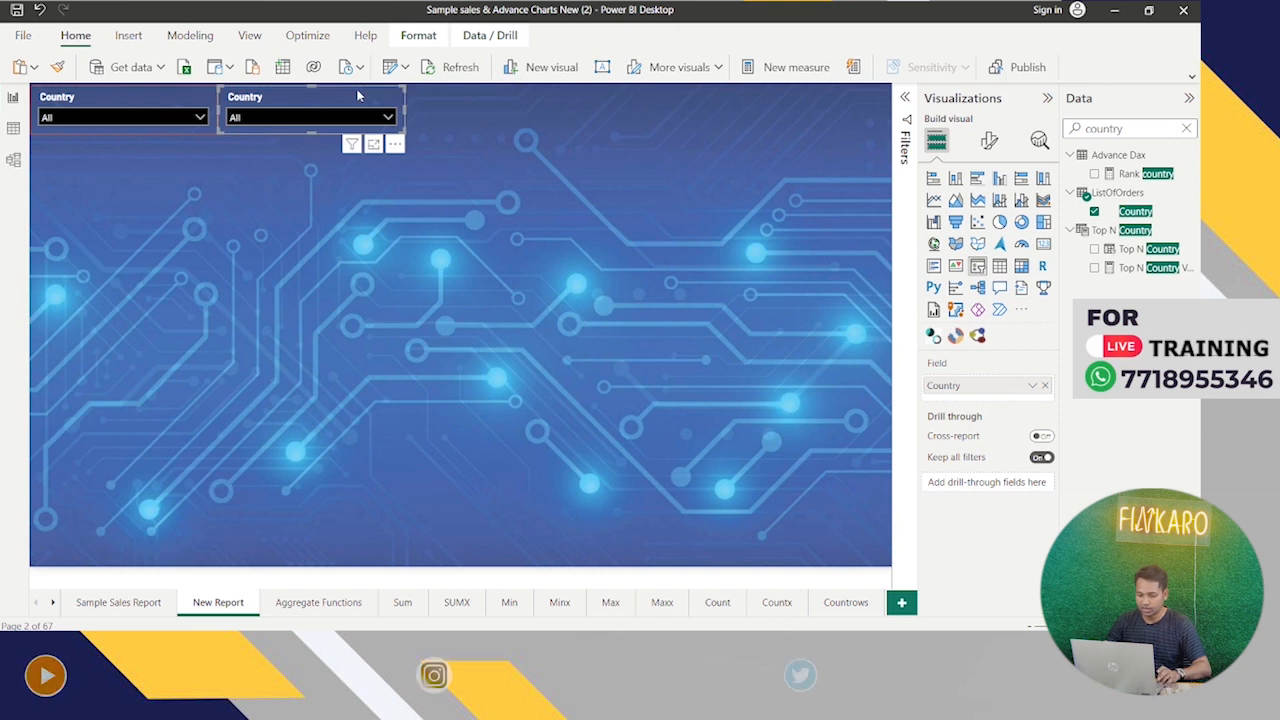
{"action": "key", "text": "ctrl+v"}
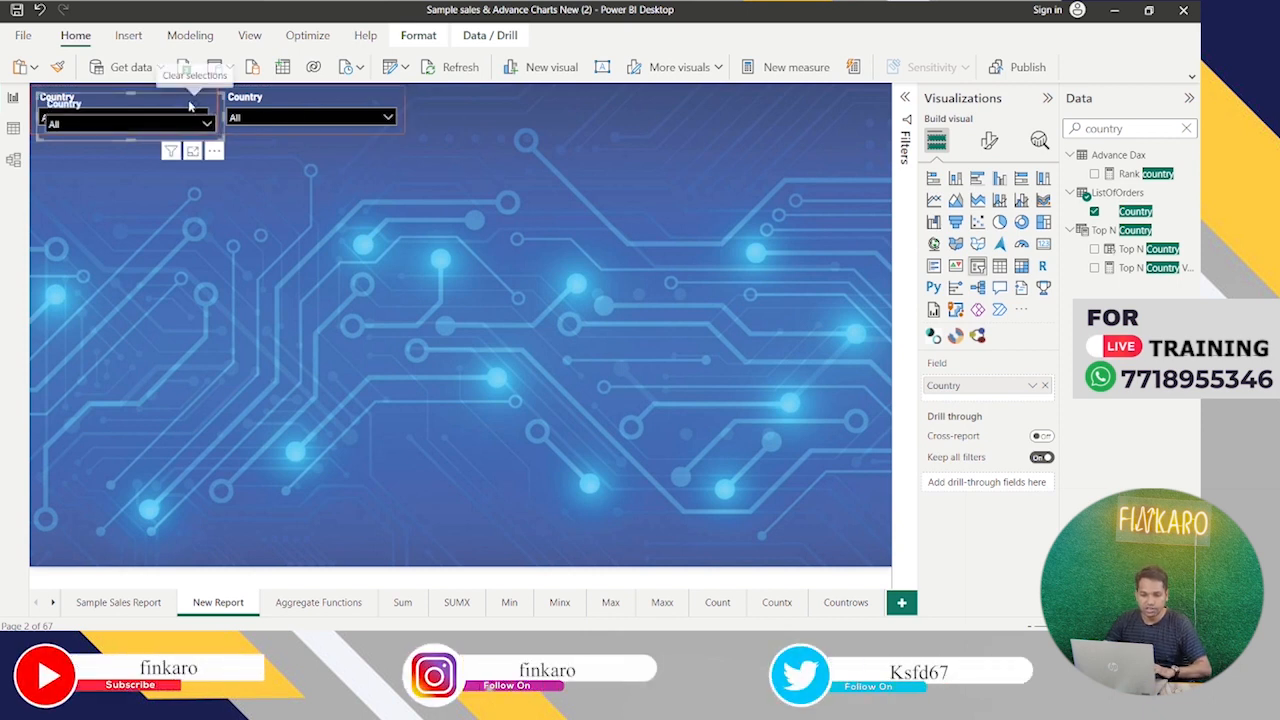
{"action": "left_click_drag", "start_coordinate": [194, 106], "coordinate": [286, 118]}
{"action": "left_click_drag", "start_coordinate": [394, 133], "coordinate": [569, 100]}
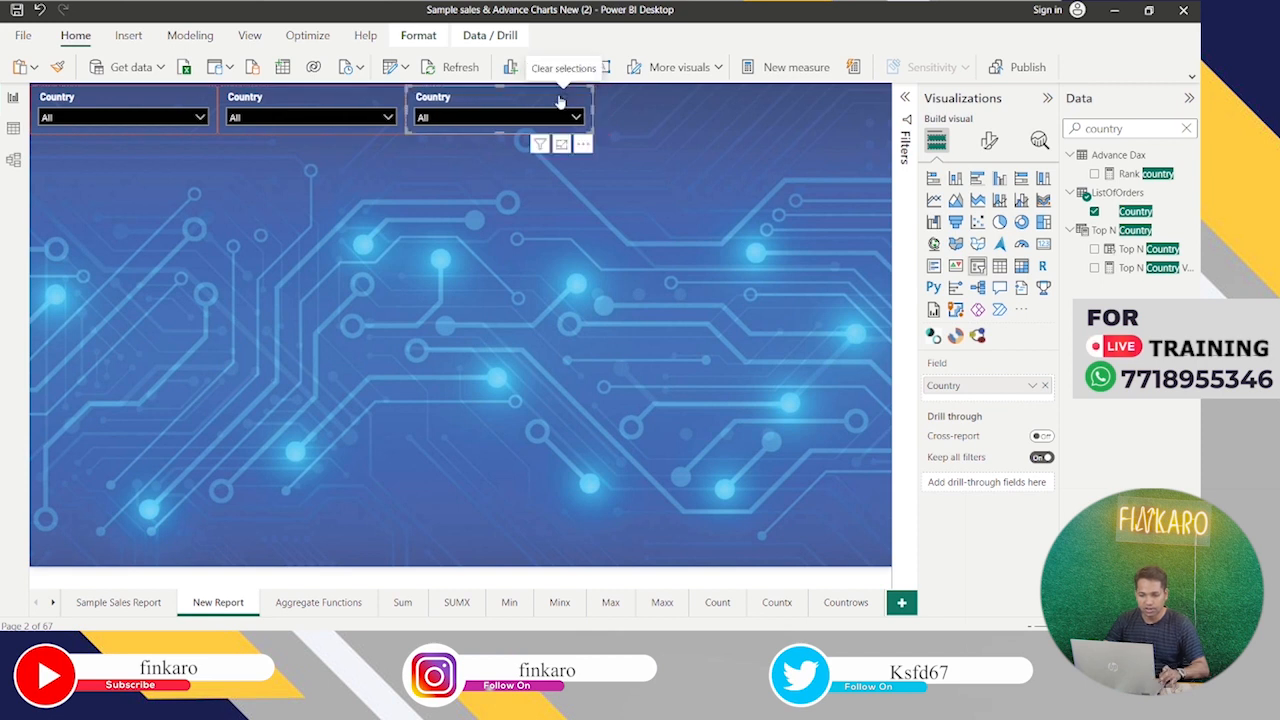
{"action": "key", "text": "ctrl+v"}
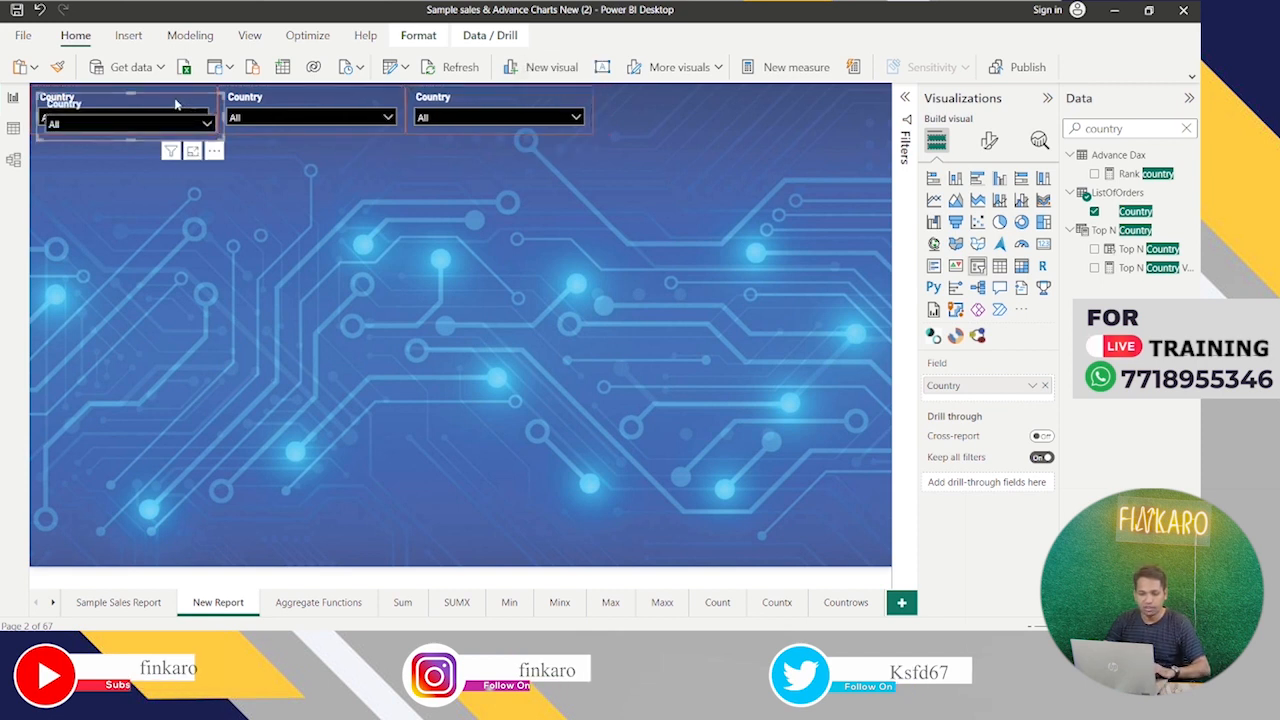
{"action": "left_click_drag", "start_coordinate": [175, 103], "coordinate": [736, 97]}
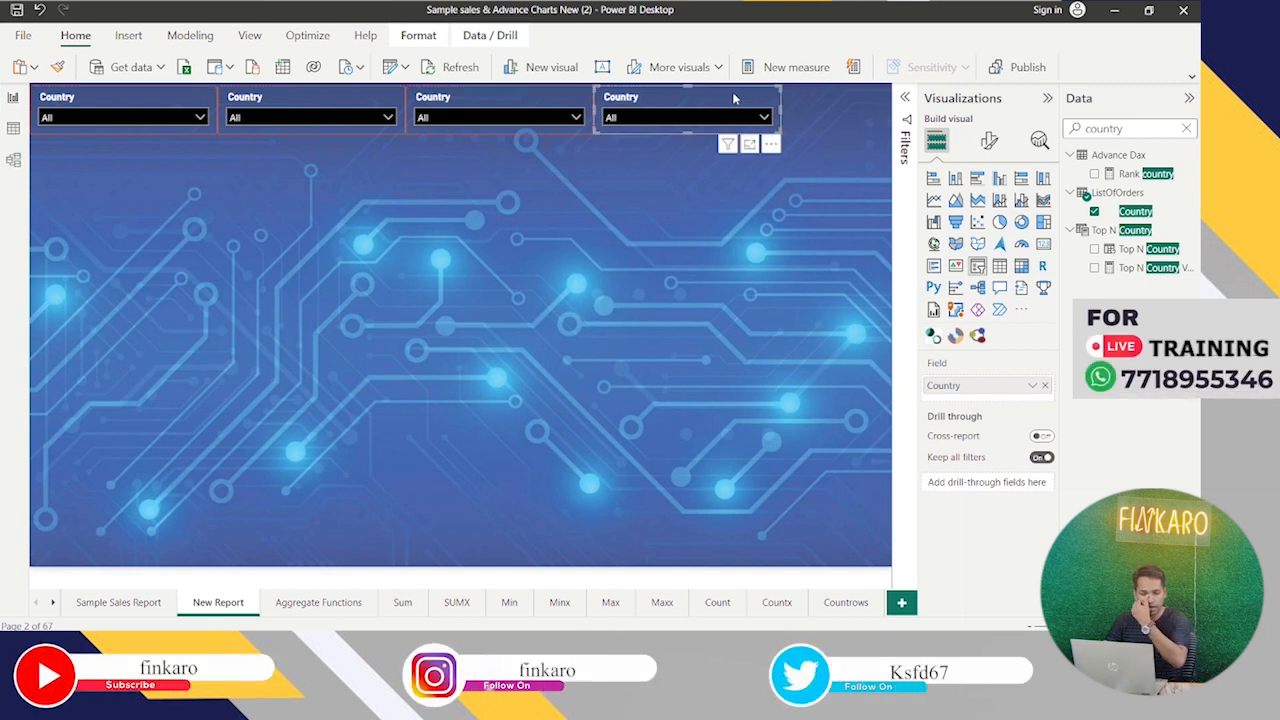
- Narrow the first three Country slicers and shift the copies along the row so all four slicers sit side by side without gaps
{"action": "left_click", "coordinate": [156, 106]}
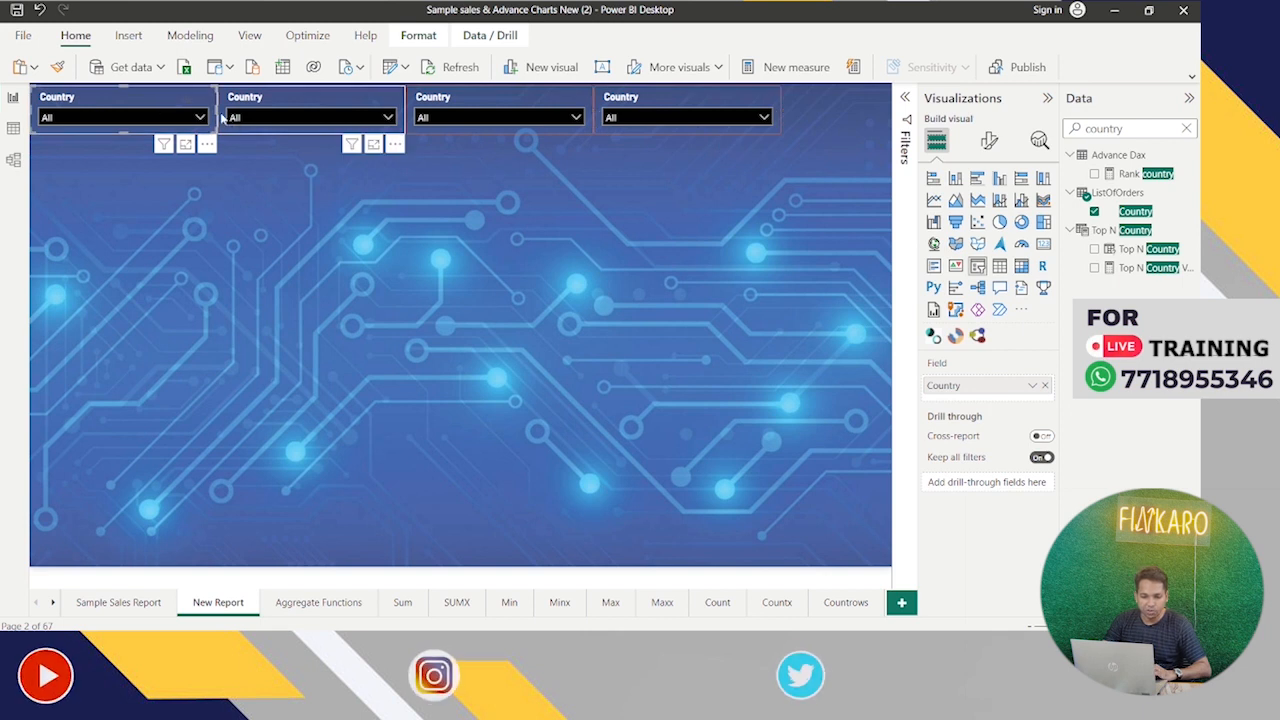
{"action": "left_click_drag", "start_coordinate": [216, 111], "coordinate": [186, 116]}
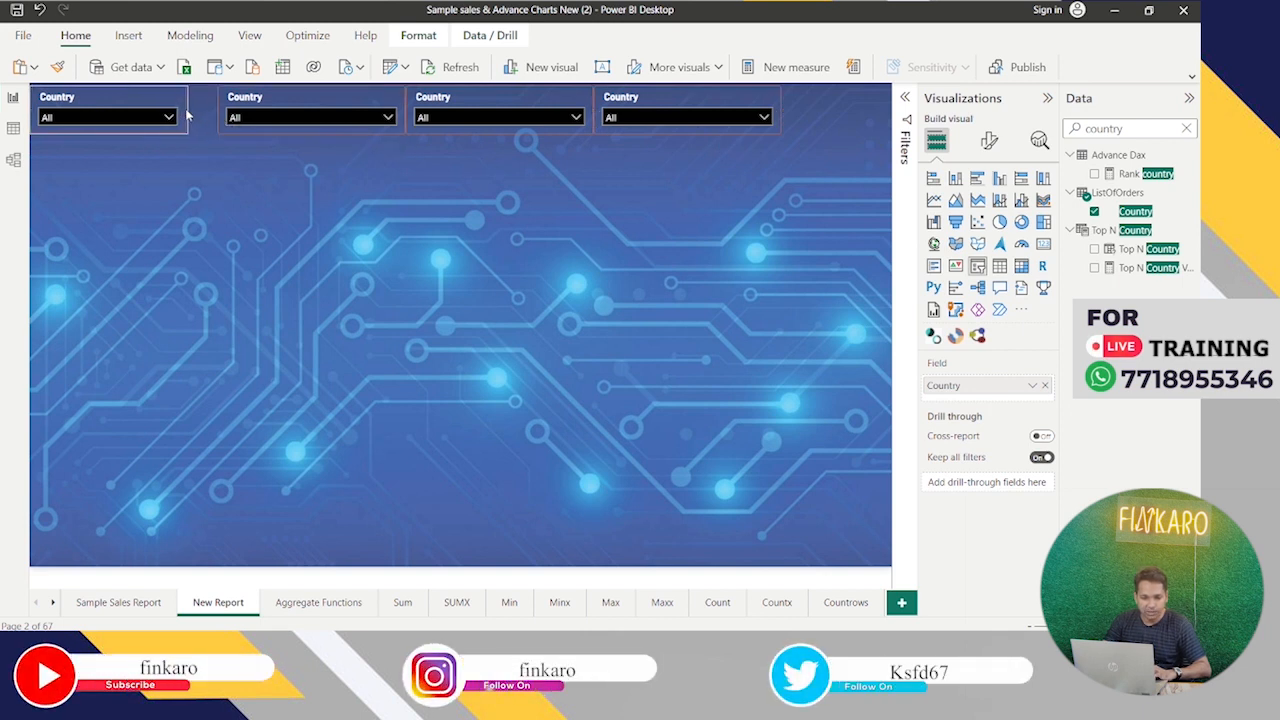
{"action": "left_click_drag", "start_coordinate": [267, 97], "coordinate": [244, 101]}
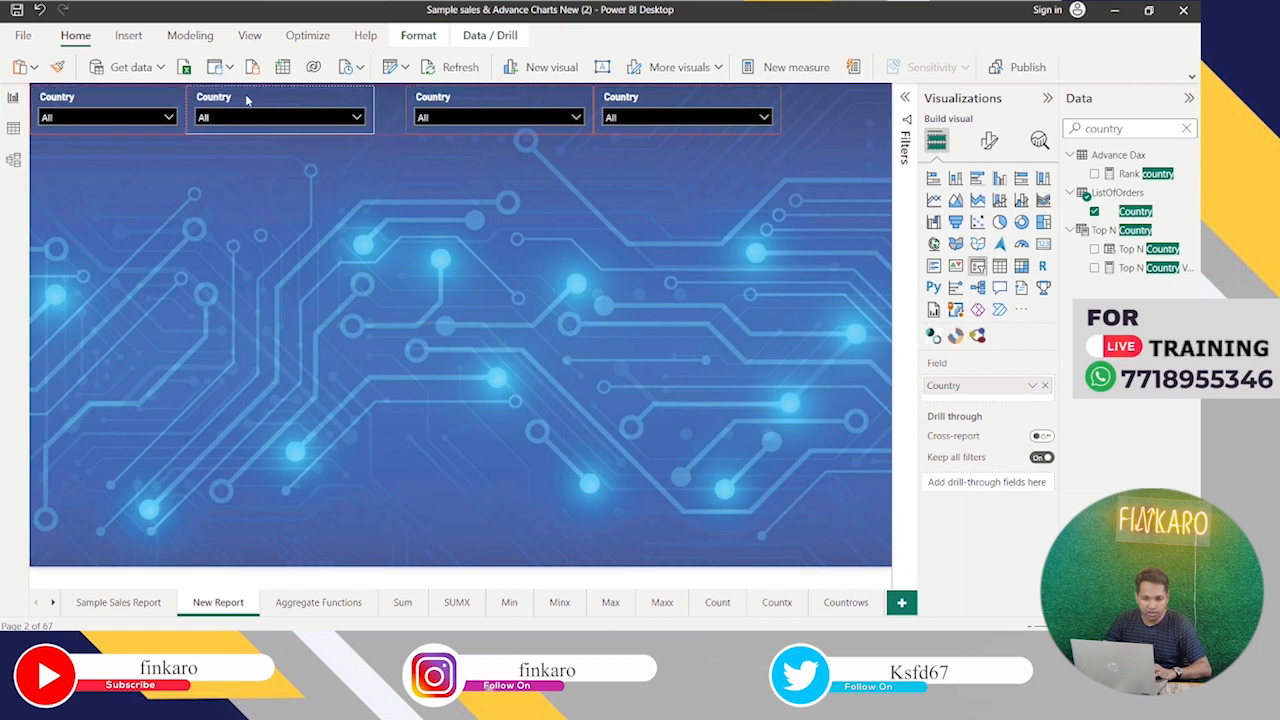
{"action": "left_click_drag", "start_coordinate": [376, 110], "coordinate": [340, 112]}
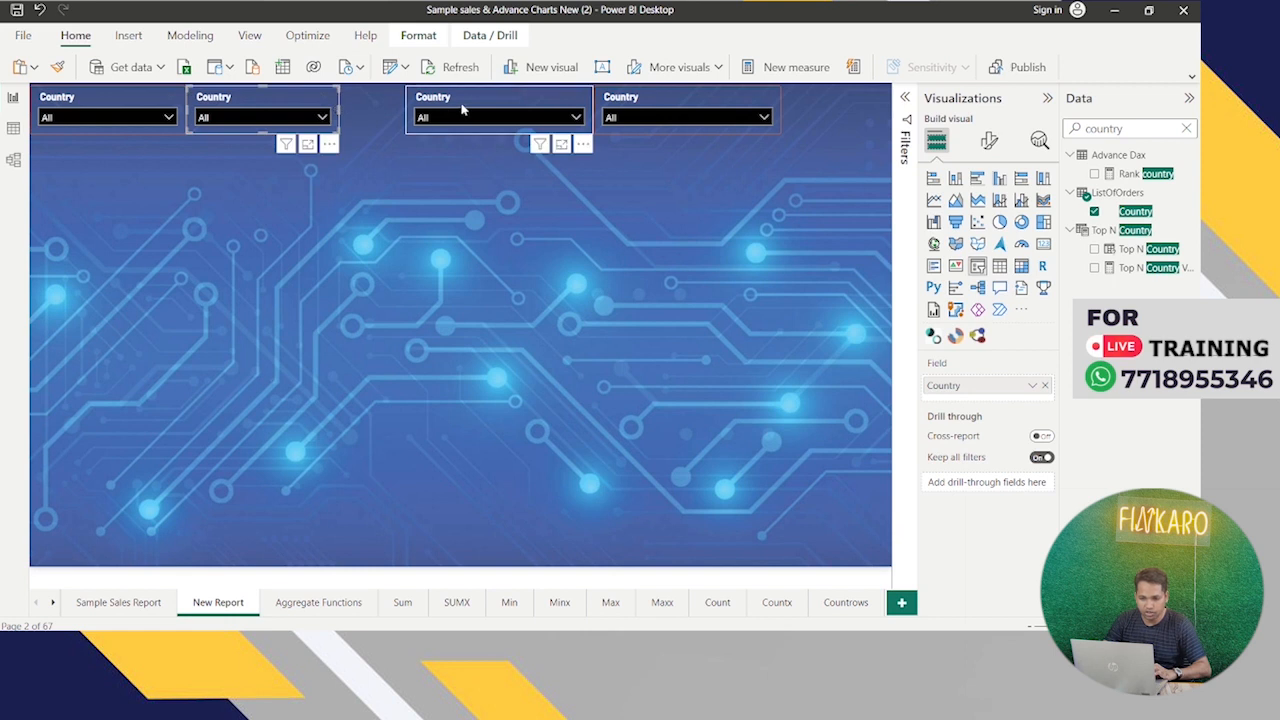
{"action": "left_click_drag", "start_coordinate": [450, 108], "coordinate": [406, 110]}
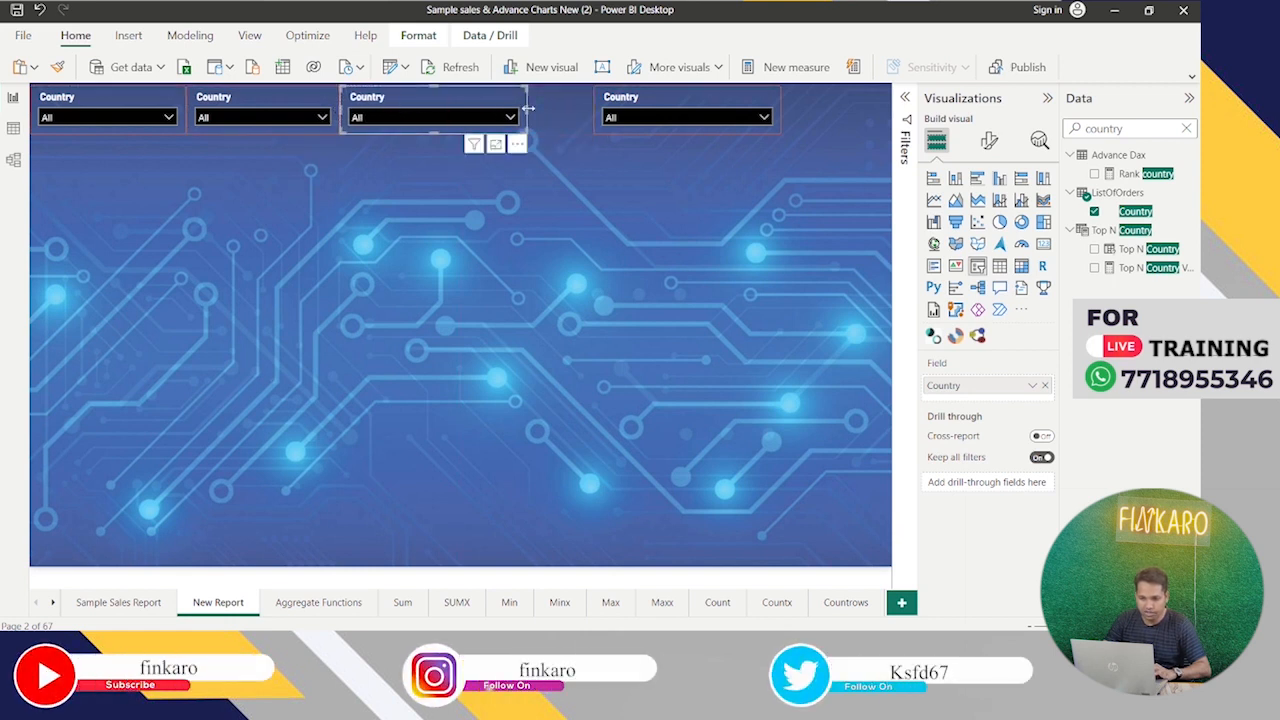
{"action": "left_click_drag", "start_coordinate": [528, 108], "coordinate": [502, 111]}
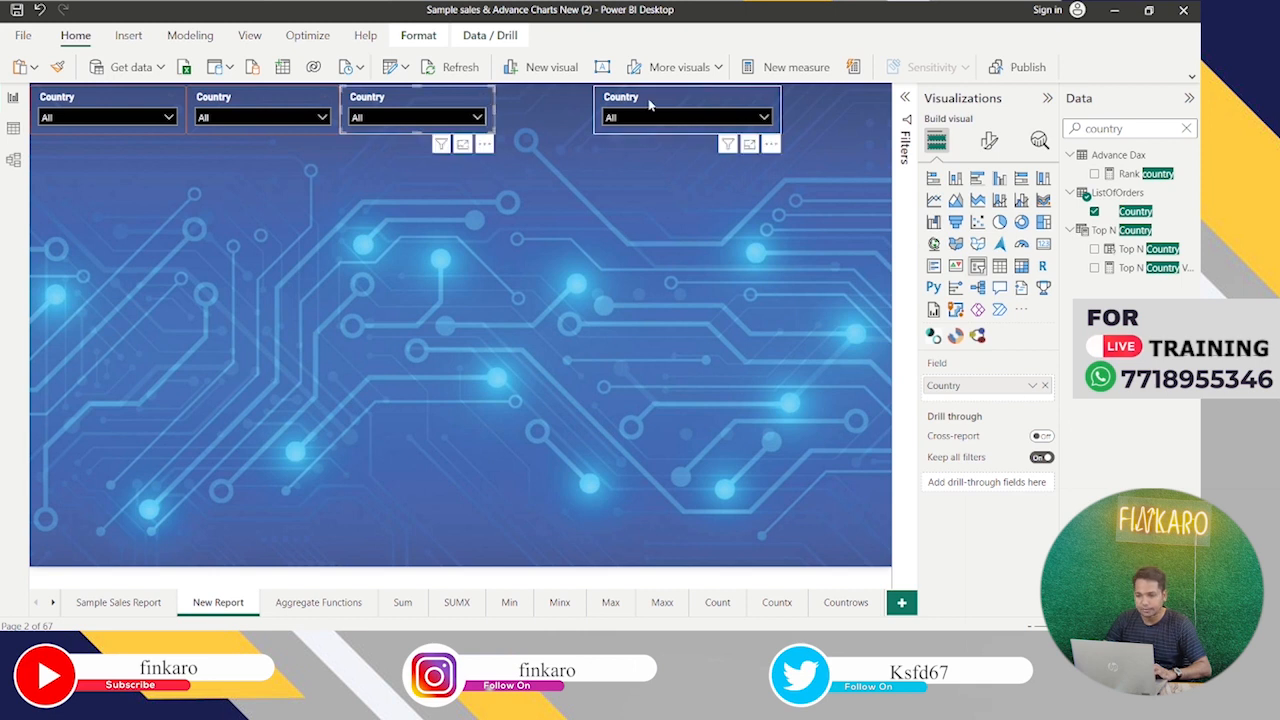
{"action": "left_click_drag", "start_coordinate": [645, 105], "coordinate": [563, 110]}
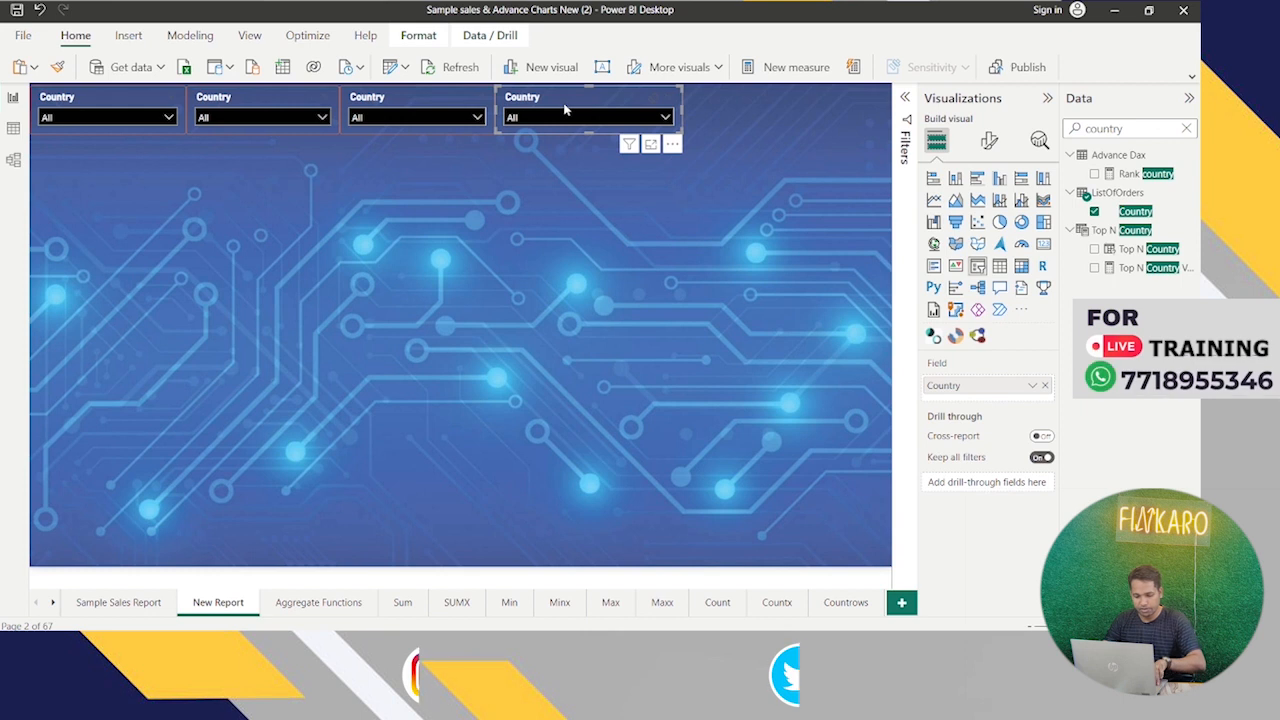
- Duplicate the fourth Country slicer and place the copy in the same row near the page's right edge
{"action": "key", "text": "ctrl+c"}
{"action": "key", "text": "ctrl+v"}
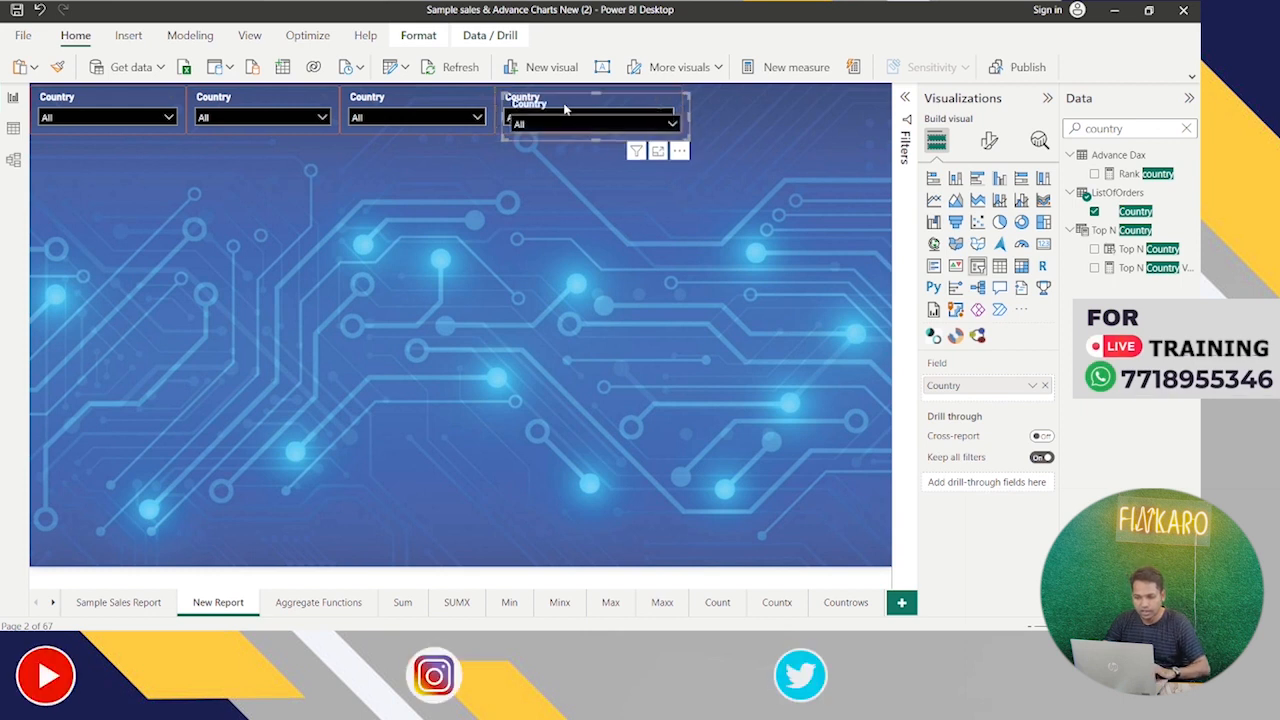
{"action": "left_click_drag", "start_coordinate": [571, 102], "coordinate": [766, 101]}
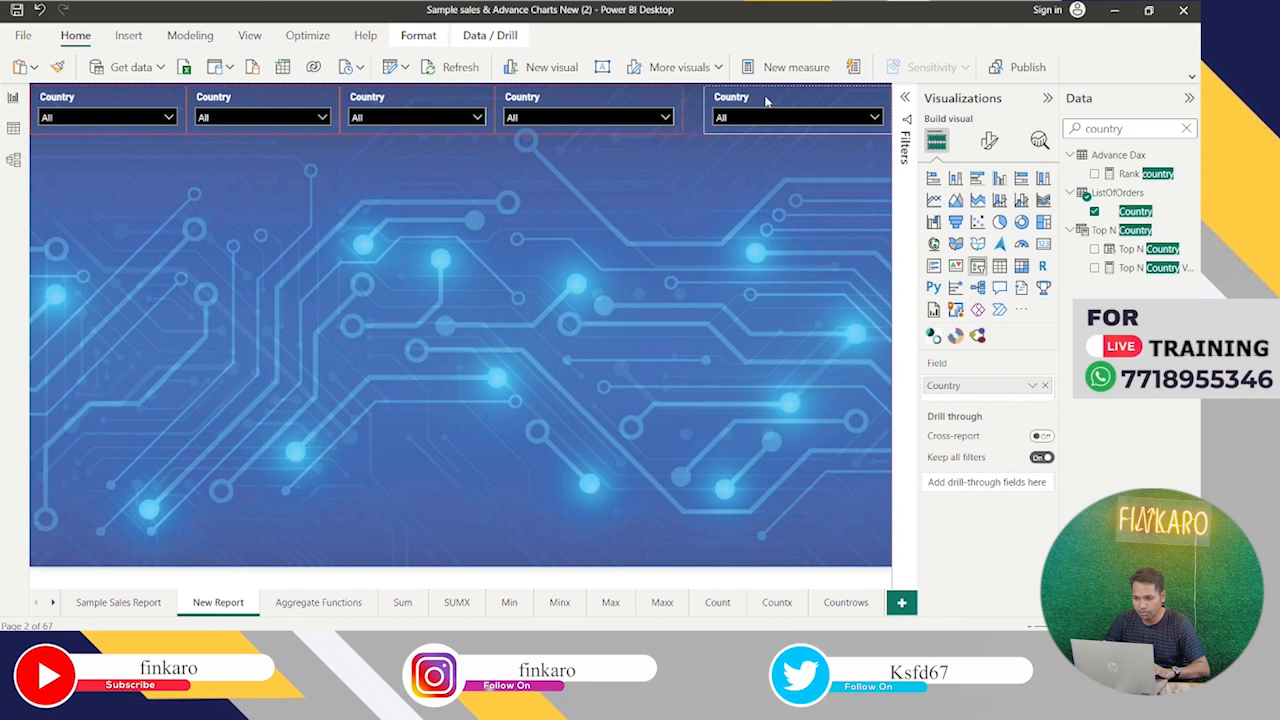
{"action": "key", "text": "Left"}
{"action": "key", "text": "Left"}
{"action": "key", "text": "Left"}
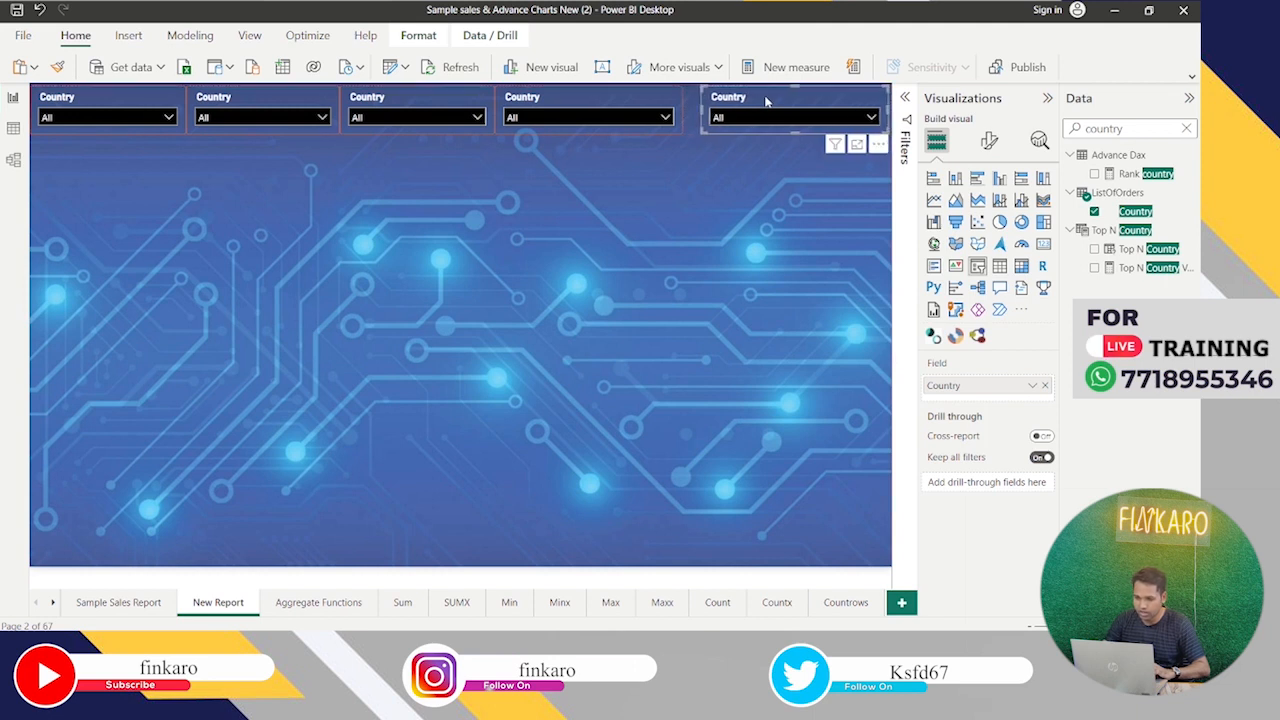
- Widen the fourth Country slicer until it meets the fifth one
{"action": "left_click", "coordinate": [674, 105]}
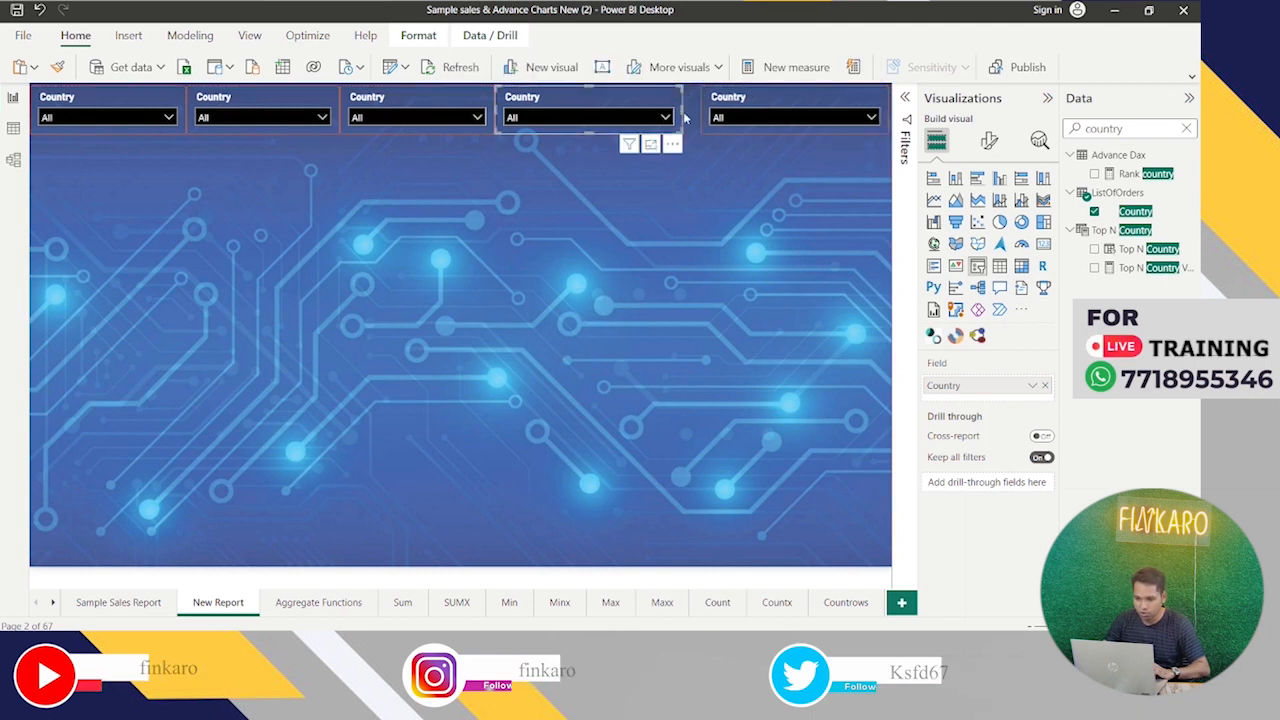
{"action": "left_click_drag", "start_coordinate": [684, 118], "coordinate": [700, 116]}
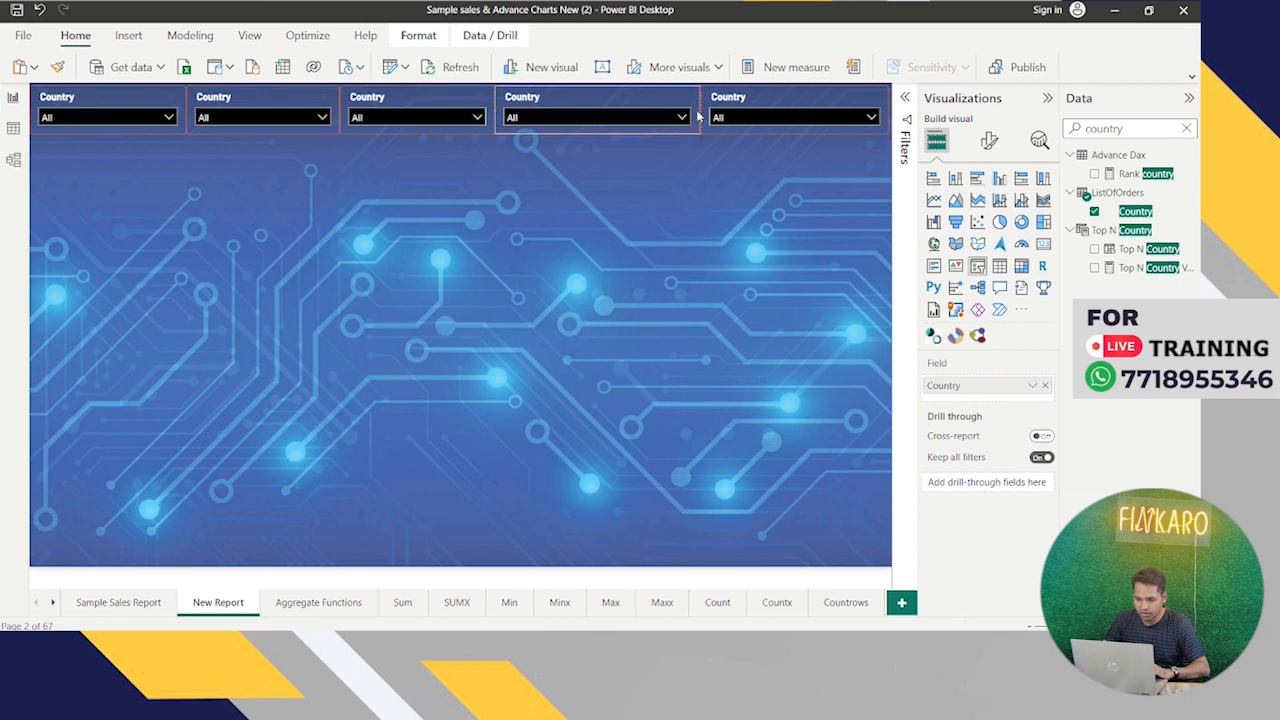
{"action": "left_click", "coordinate": [616, 178]}
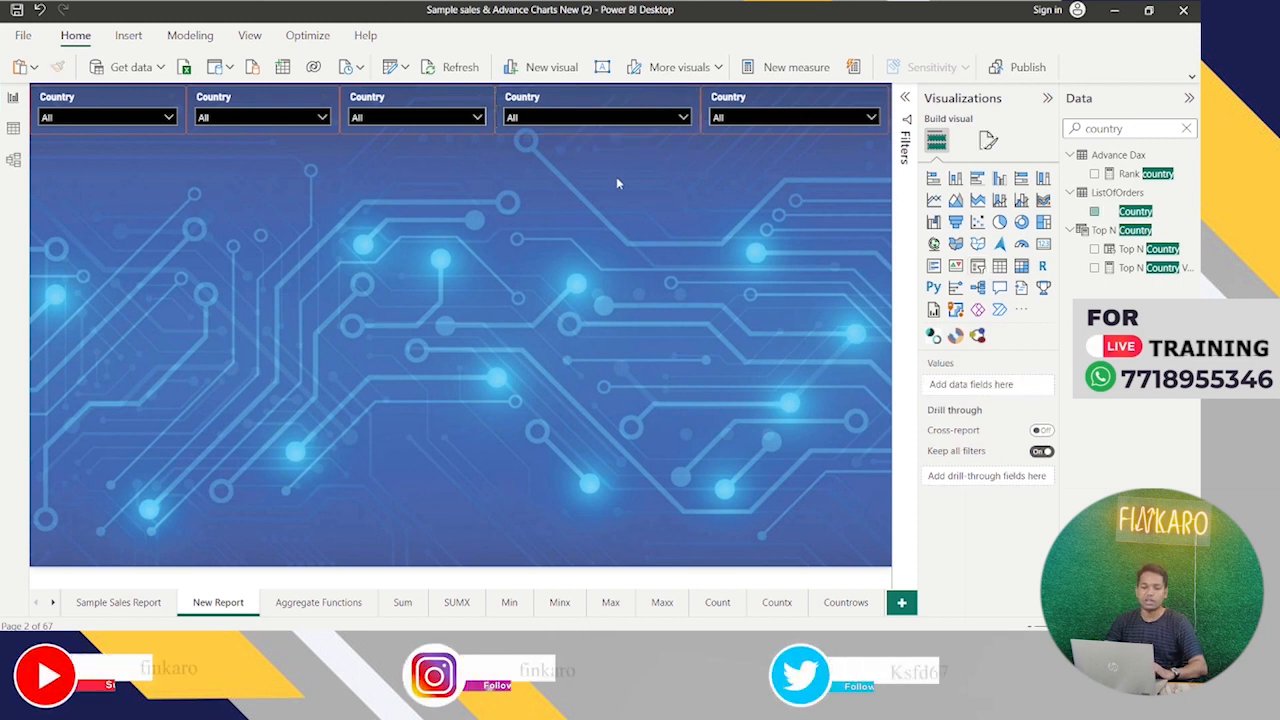
- Replace the Country field of the second slicer with State from the ListOfOrders table
{"action": "left_click", "coordinate": [263, 107]}
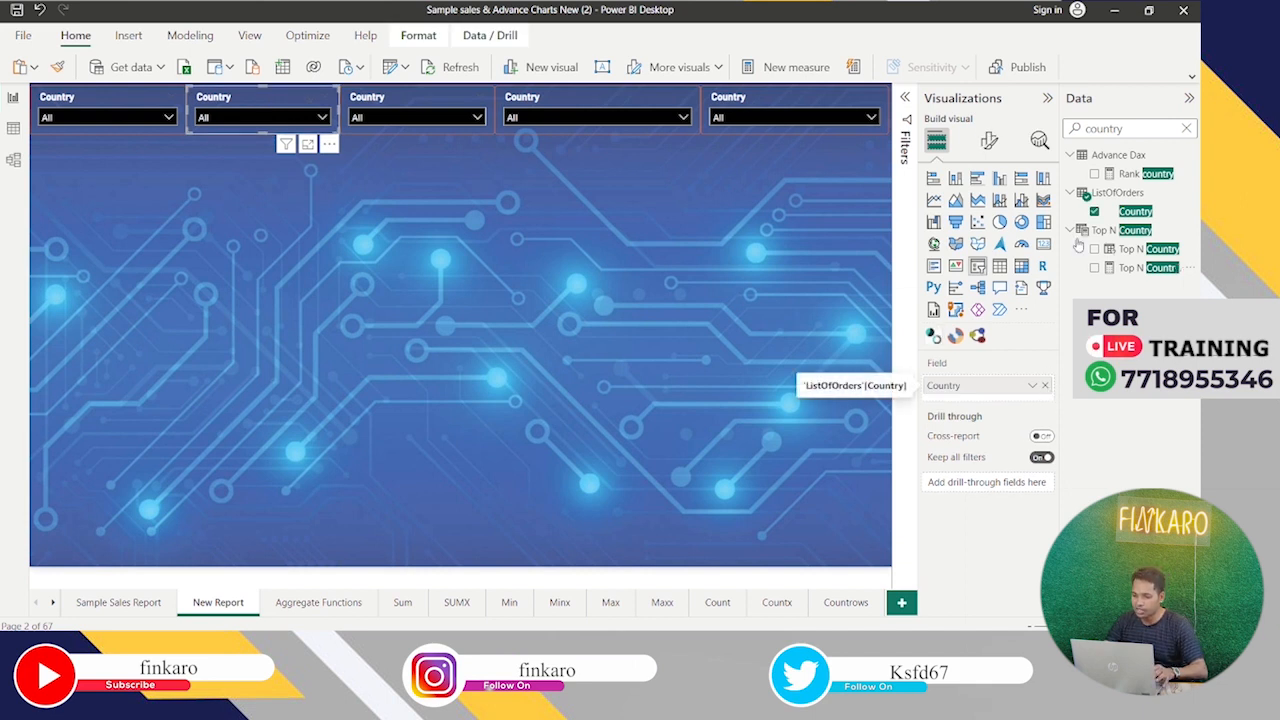
{"action": "left_click", "coordinate": [1046, 386]}
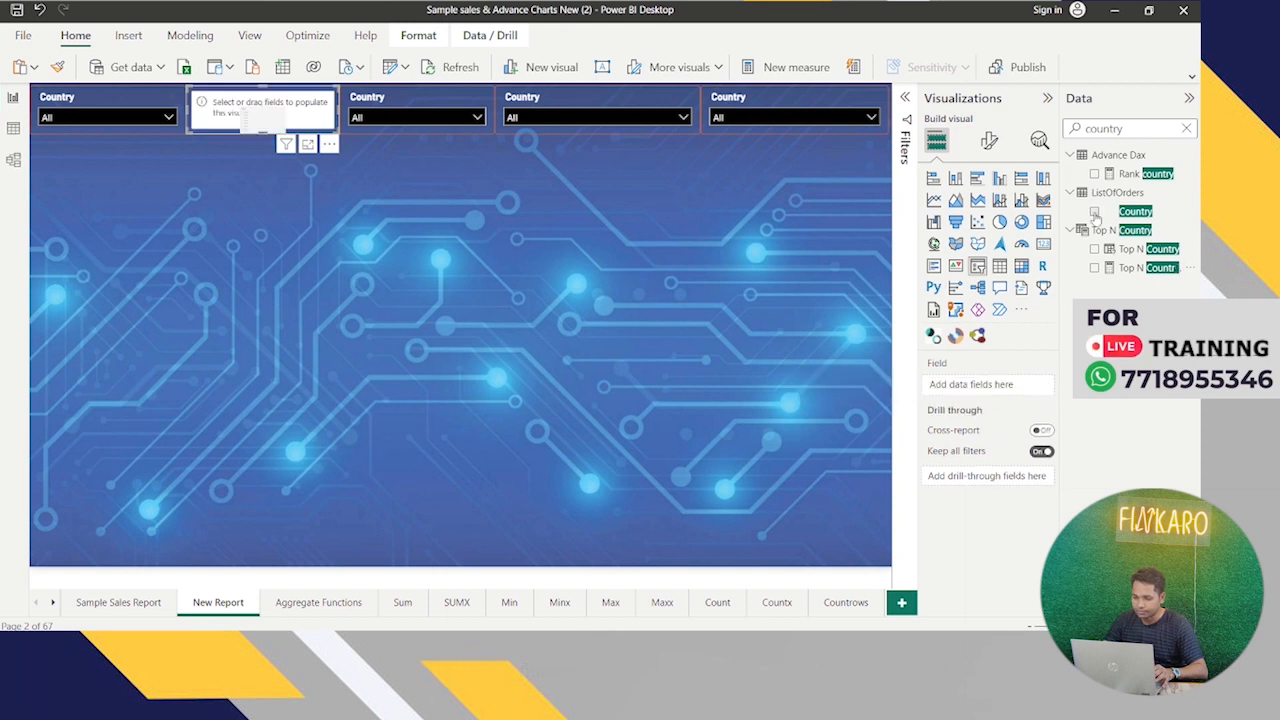
{"action": "double_click", "coordinate": [1104, 128]}
{"action": "type", "text": "state"}
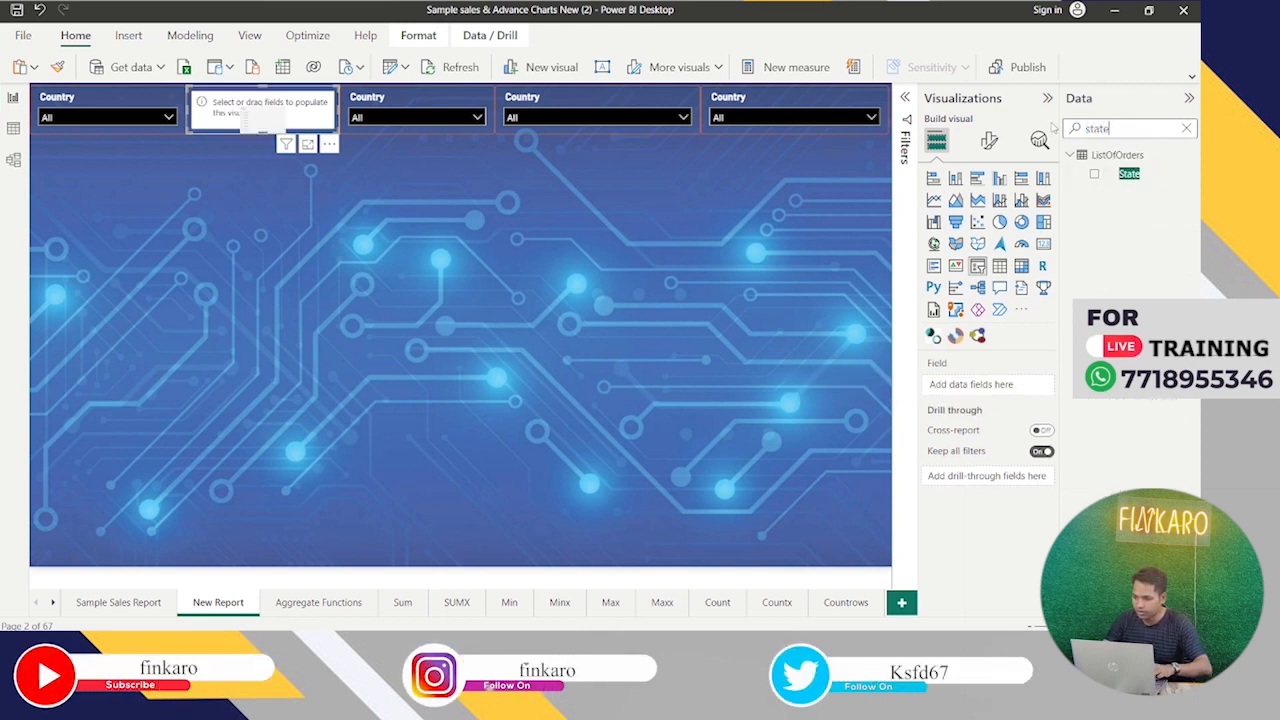
{"action": "left_click_drag", "start_coordinate": [1130, 176], "coordinate": [1004, 397]}
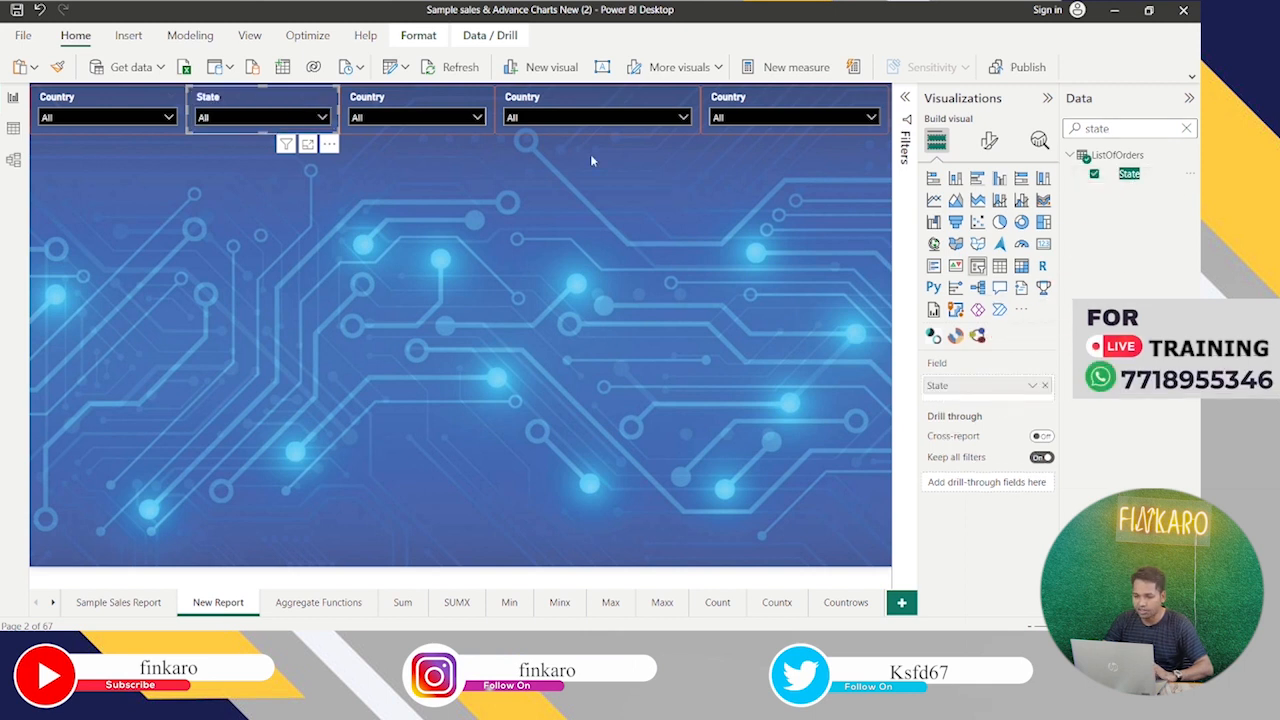
- Replace the Country field of the third slicer with Region from the ListOfOrders table
{"action": "left_click", "coordinate": [400, 100]}
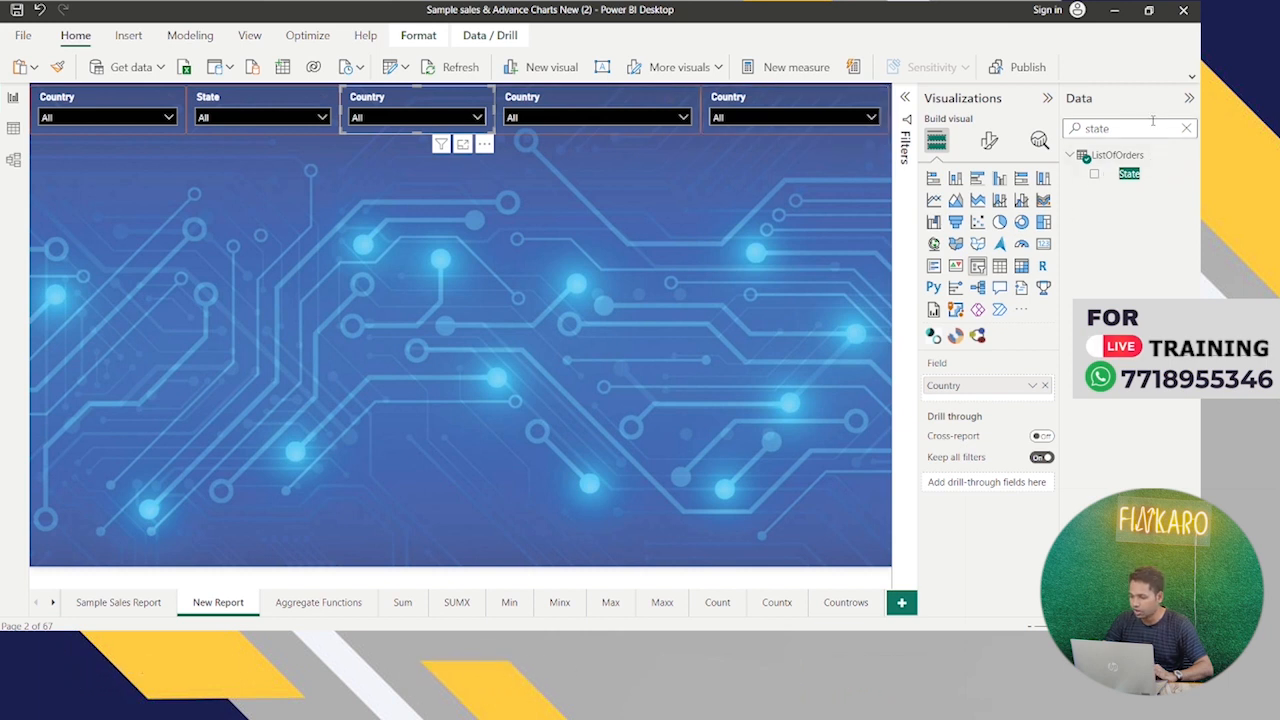
{"action": "double_click", "coordinate": [1076, 128]}
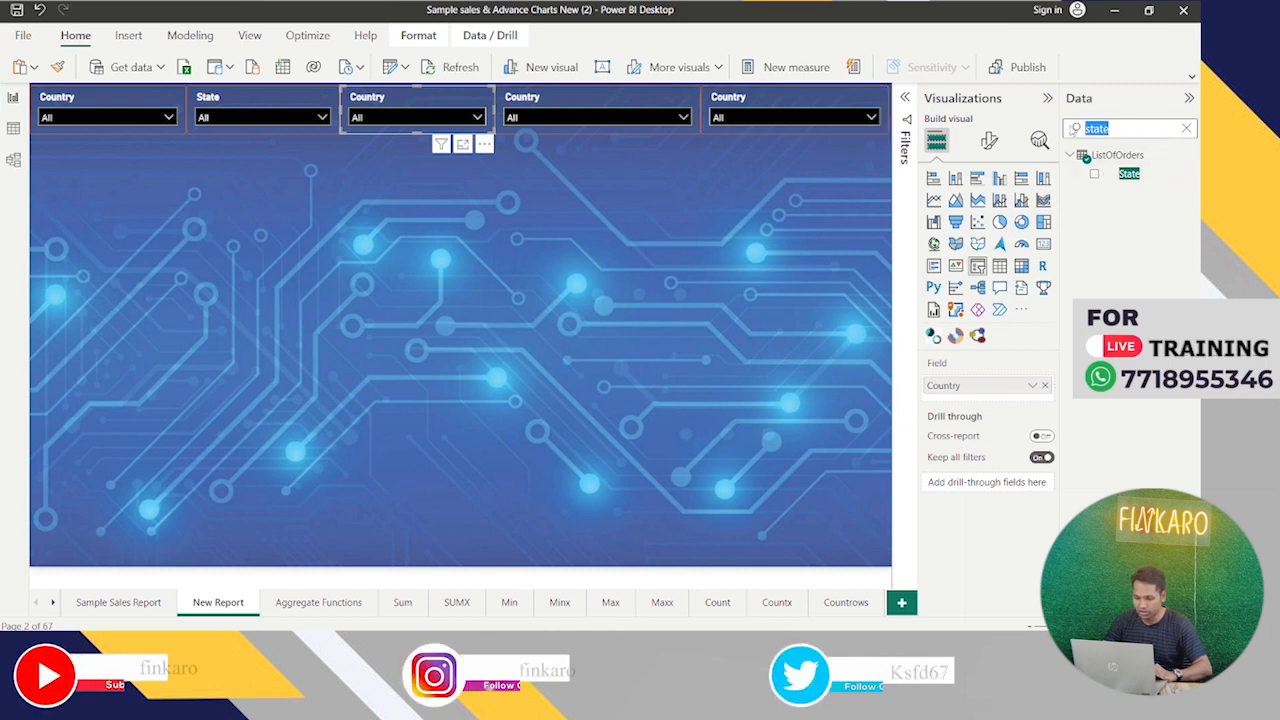
{"action": "type", "text": "regio"}
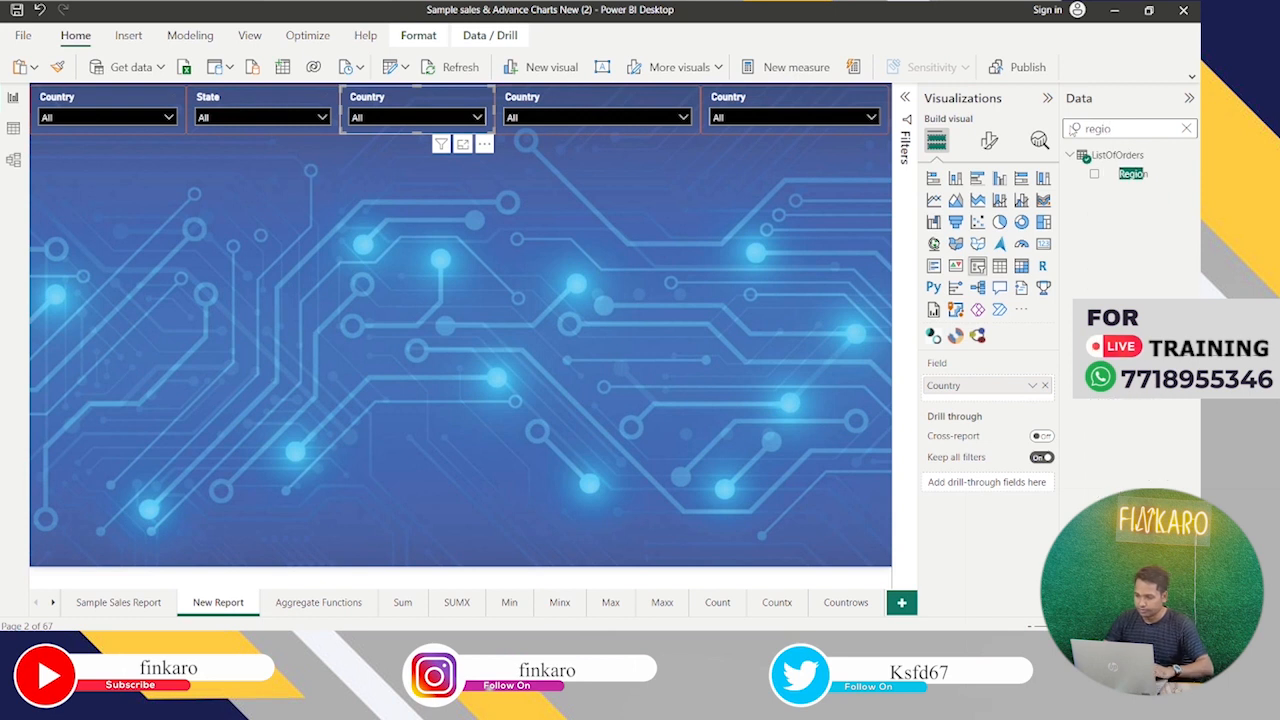
{"action": "left_click", "coordinate": [1046, 388]}
{"action": "left_click_drag", "start_coordinate": [1155, 174], "coordinate": [1032, 384]}
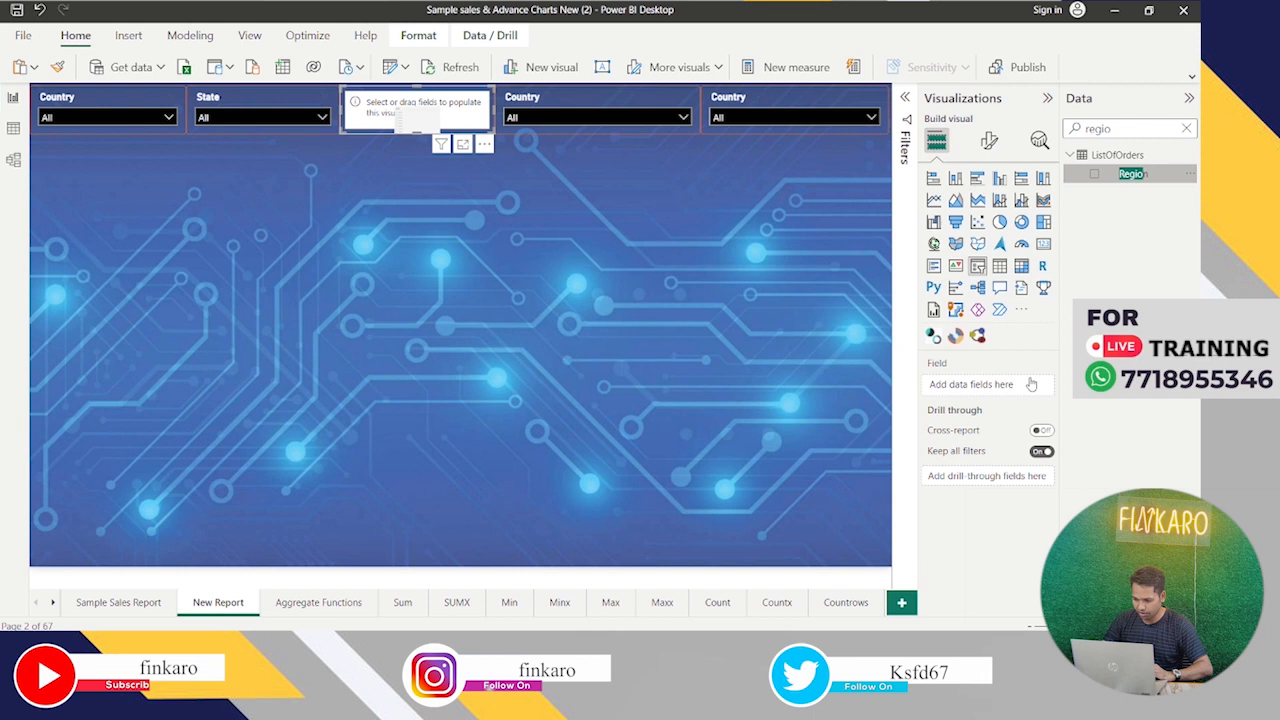
- Replace the Country field of the fourth slicer with Ship Mode from the ListOfOrders table
{"action": "left_click", "coordinate": [580, 103]}
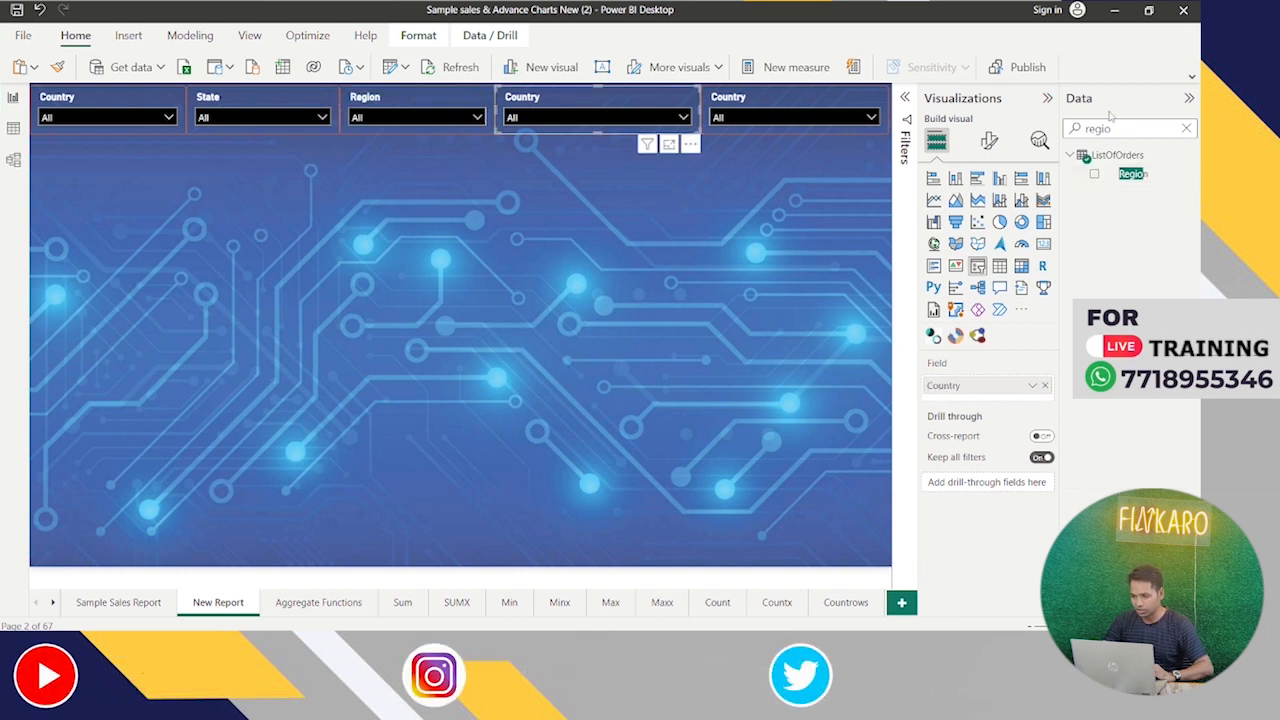
{"action": "left_click_drag", "start_coordinate": [1122, 126], "coordinate": [1072, 126]}
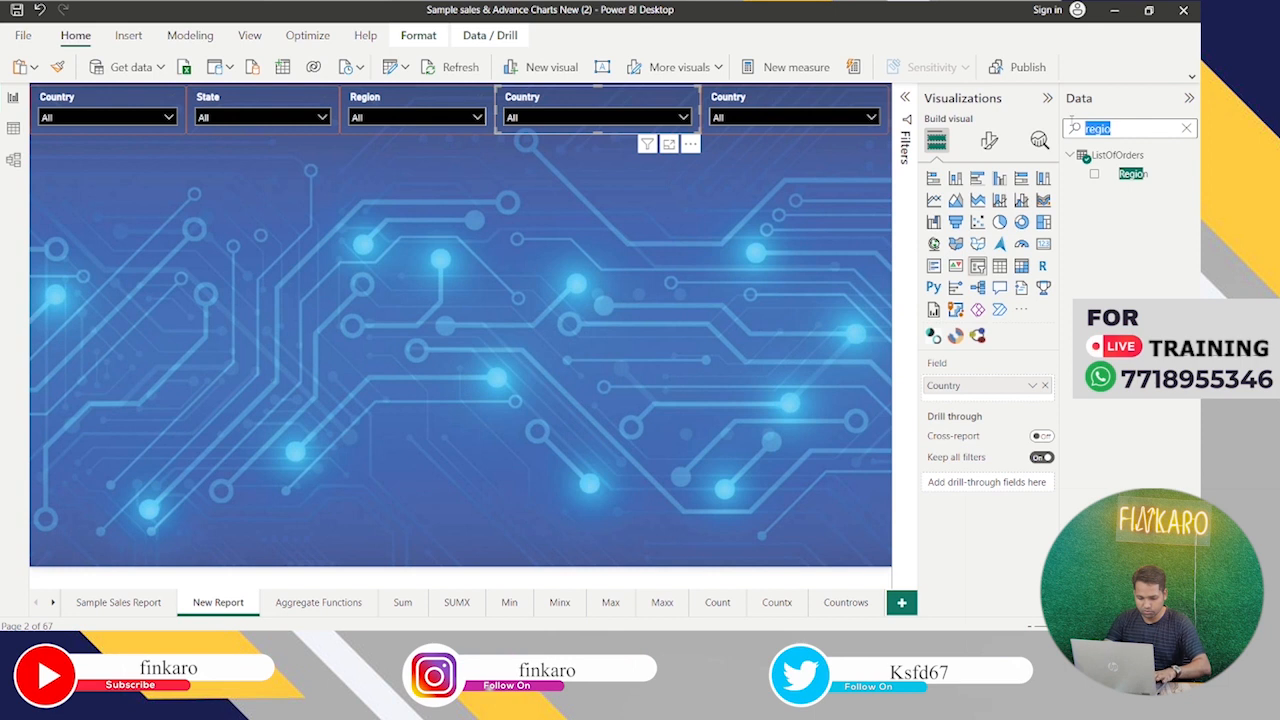
{"action": "type", "text": "ship"}
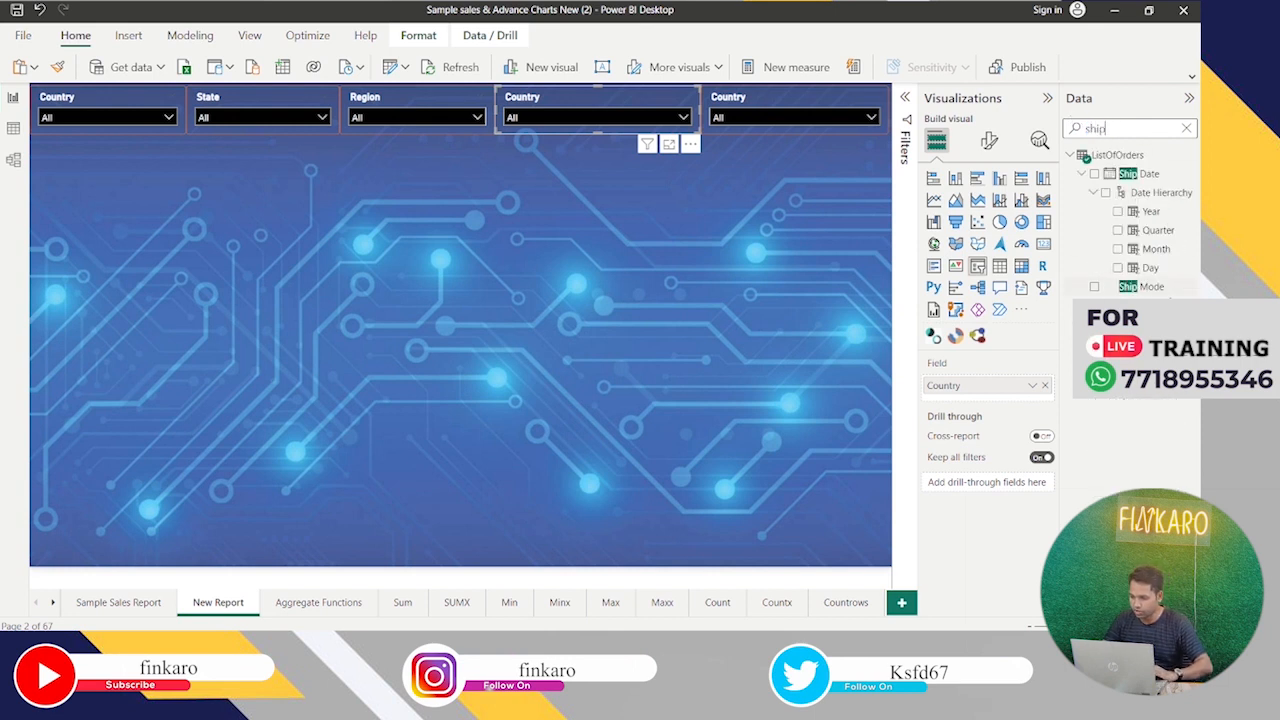
{"action": "left_click", "coordinate": [1046, 385]}
{"action": "left_click_drag", "start_coordinate": [1170, 293], "coordinate": [985, 385]}
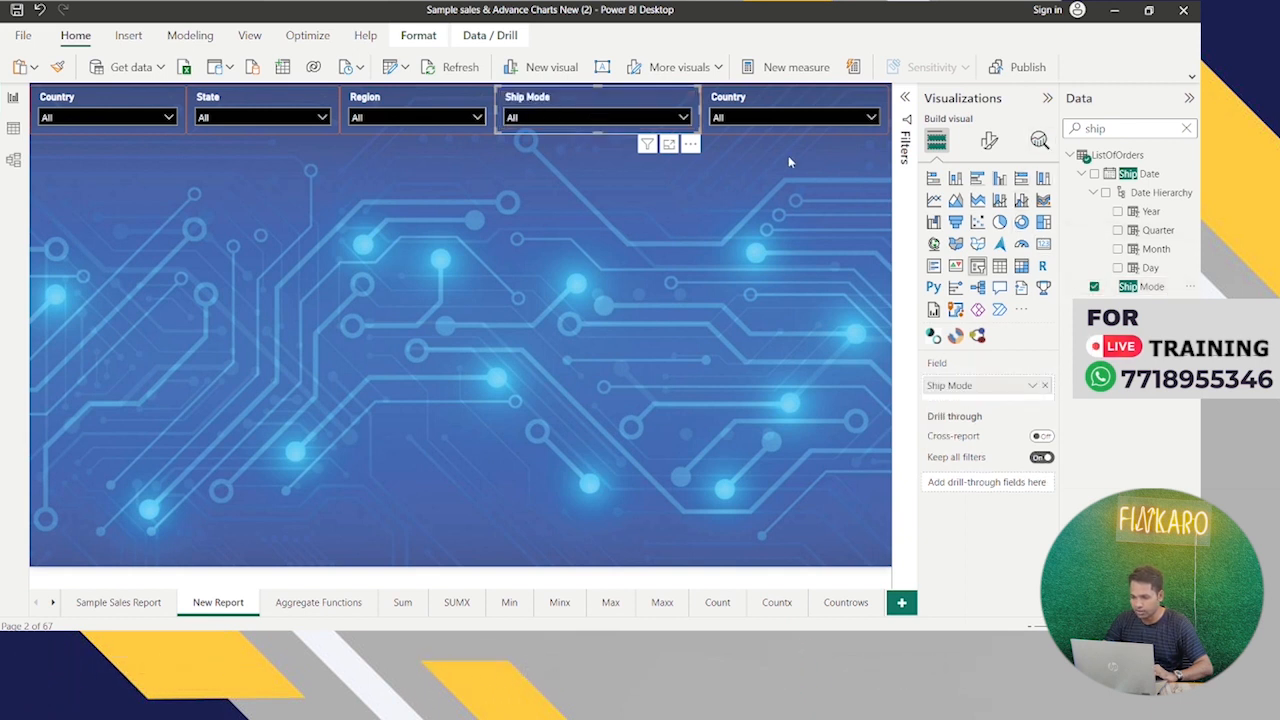
- Replace the Country field of the fifth slicer with Year from the Ship Date hierarchy
{"action": "left_click", "coordinate": [800, 90]}
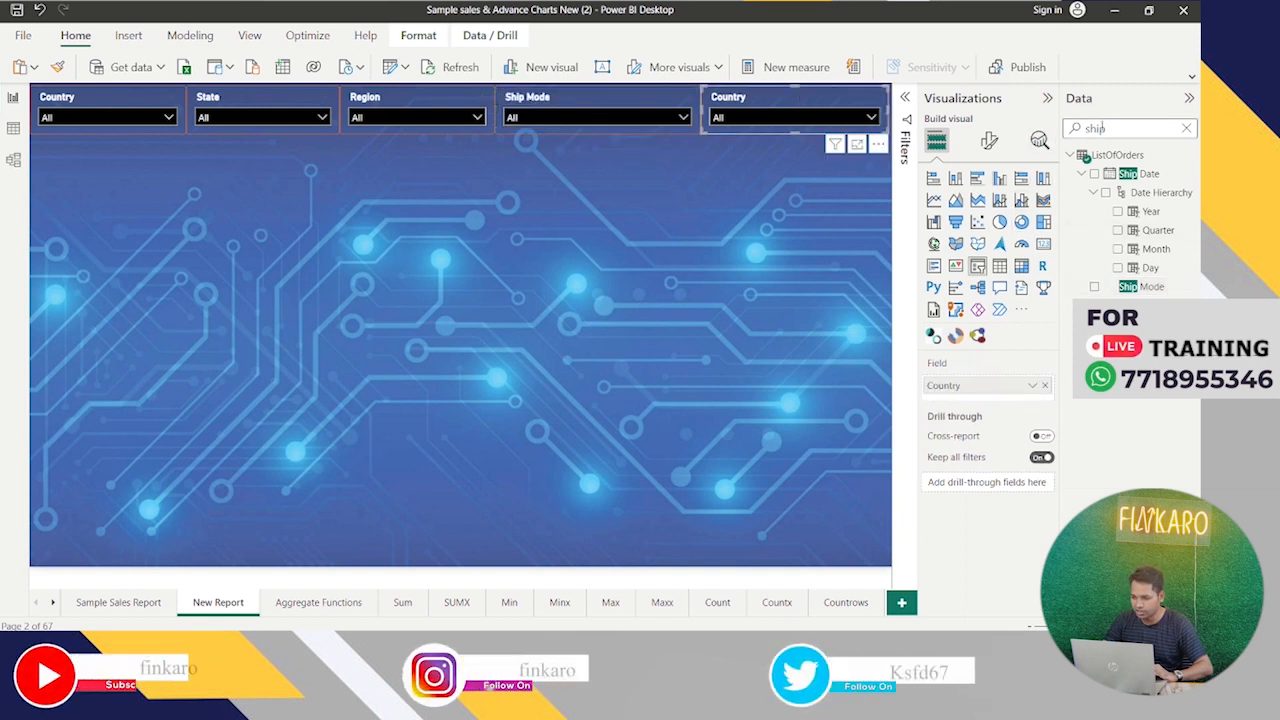
{"action": "double_click", "coordinate": [1094, 128]}
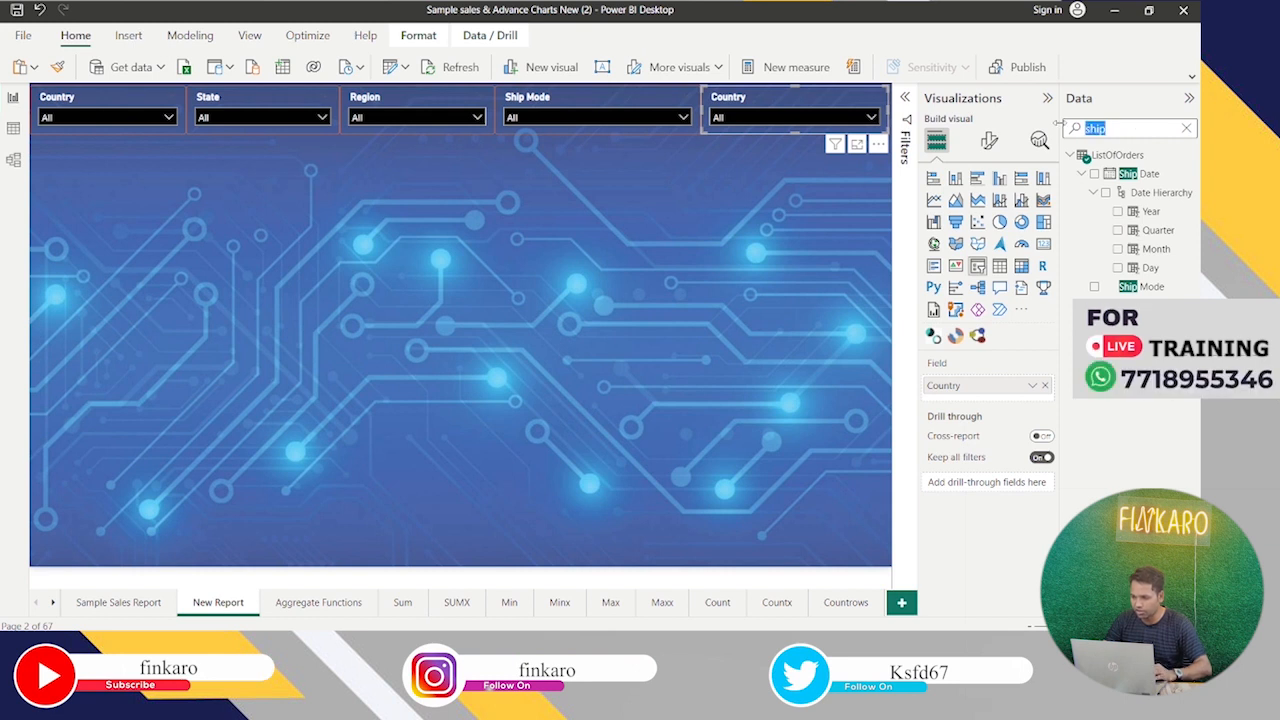
{"action": "left_click", "coordinate": [1043, 386]}
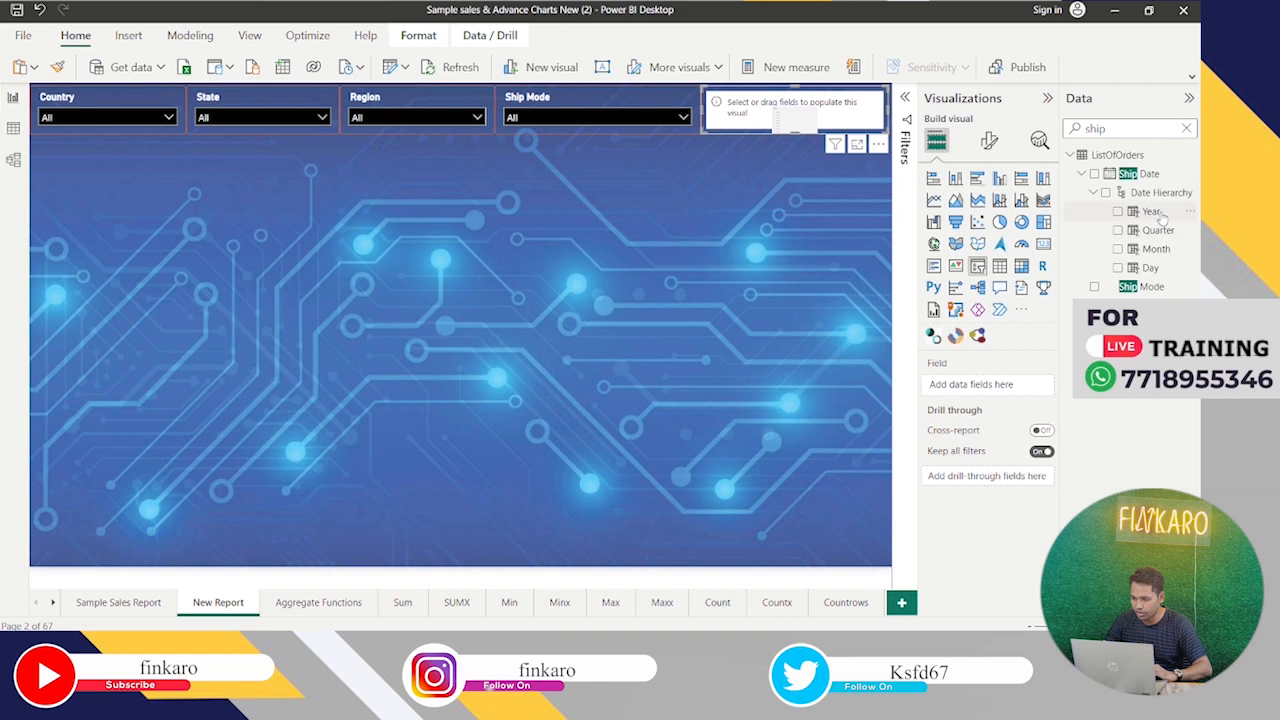
{"action": "left_click_drag", "start_coordinate": [1160, 218], "coordinate": [1031, 395]}
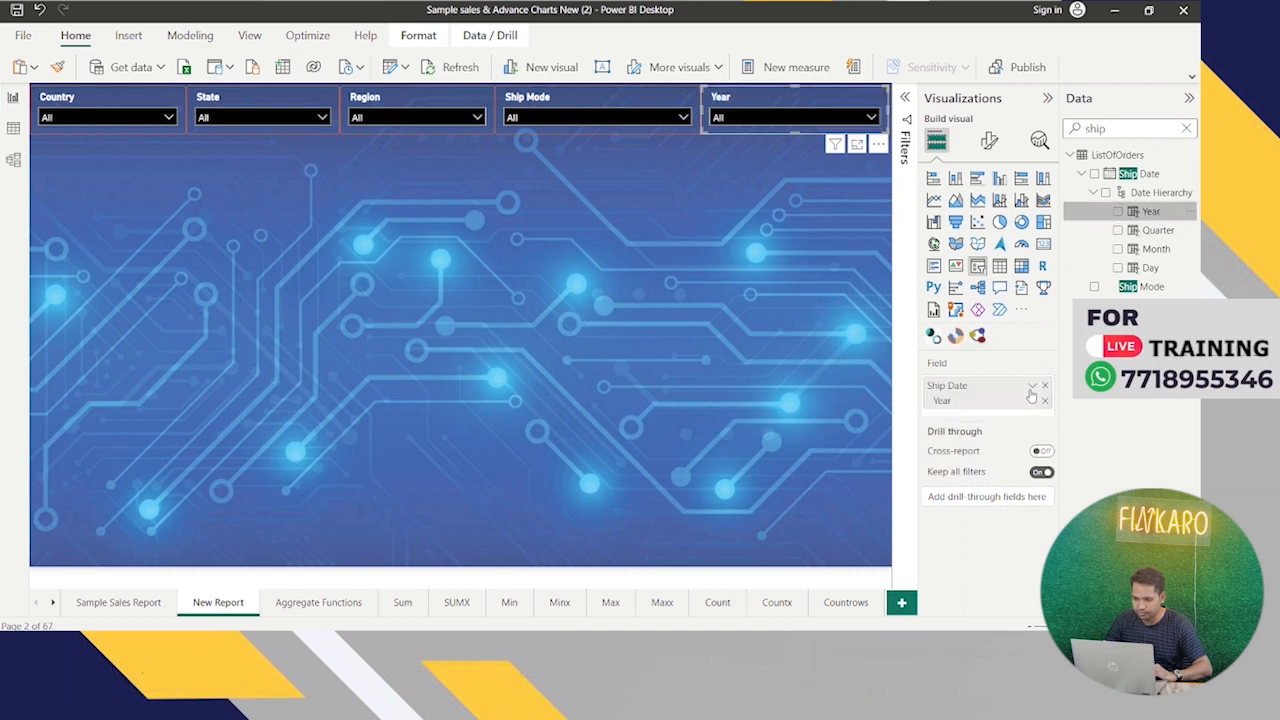
- Check the expanded dropdown lists of the Year and Ship Mode slicers
{"action": "left_click", "coordinate": [868, 116]}
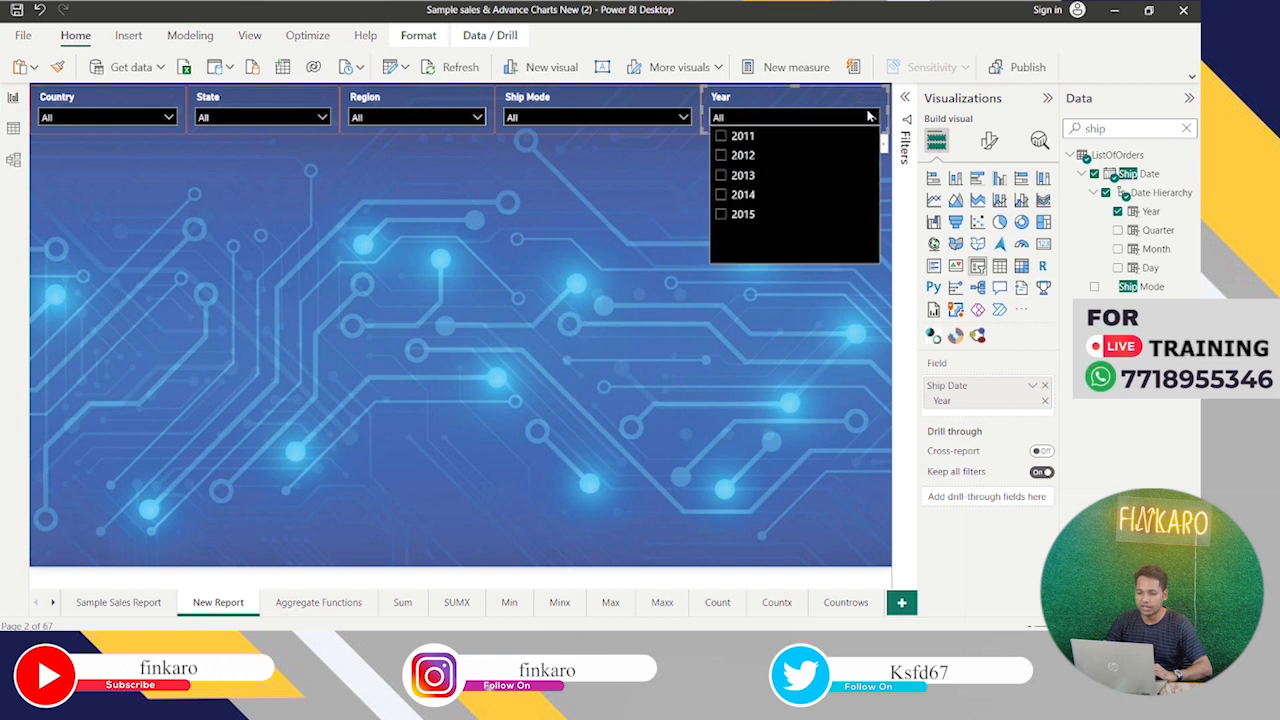
{"action": "left_click", "coordinate": [668, 117]}
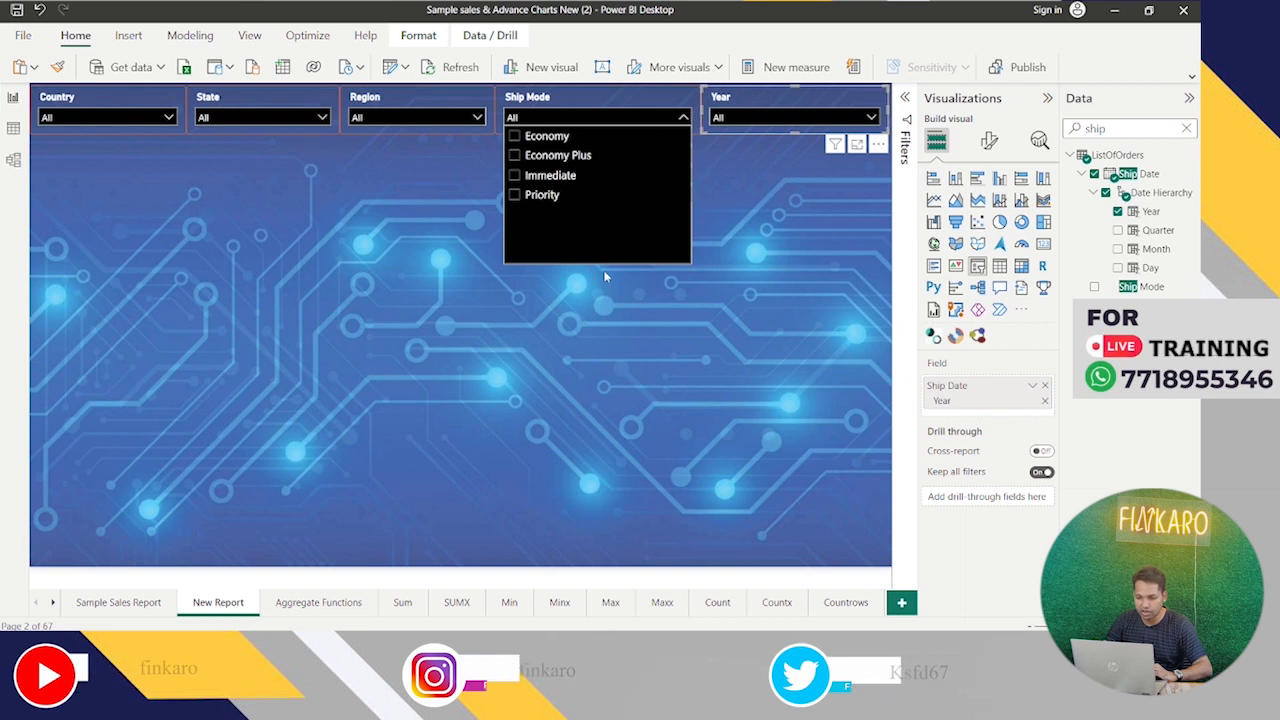
{"action": "left_click", "coordinate": [627, 100]}
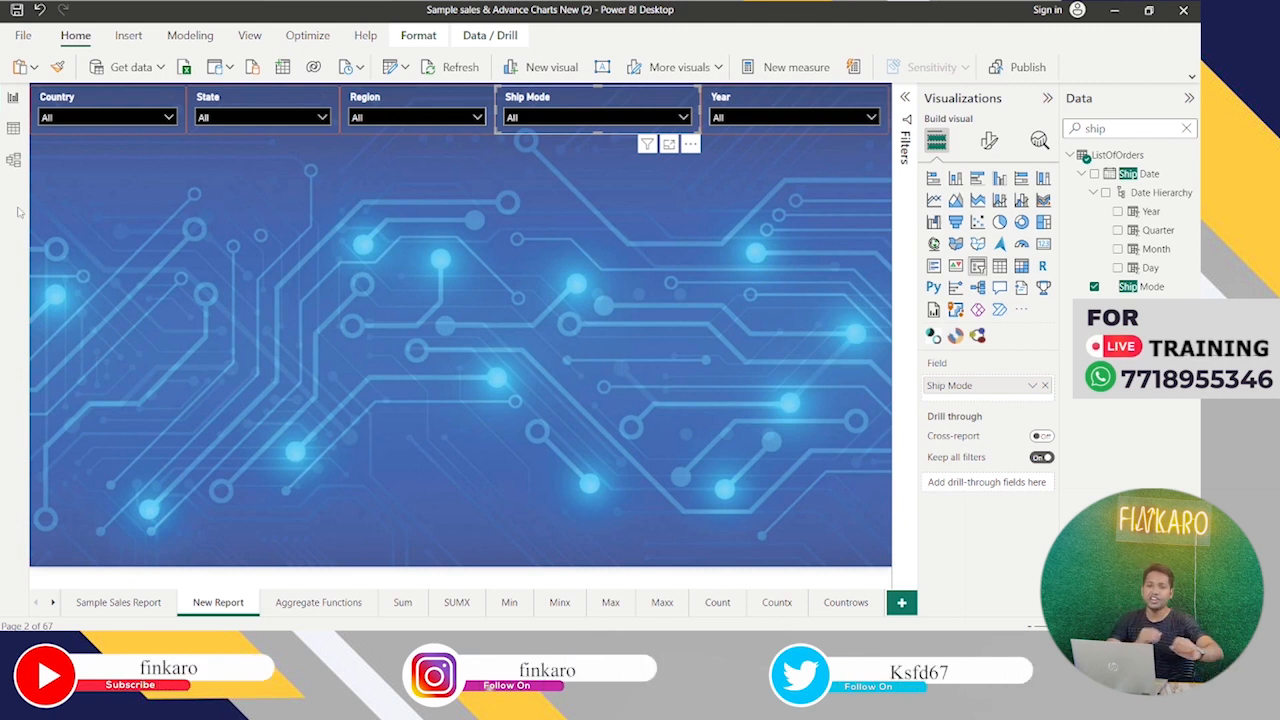
- Add an empty Card visual to the page and place it directly below the Country slicer
{"action": "left_click", "coordinate": [529, 264]}
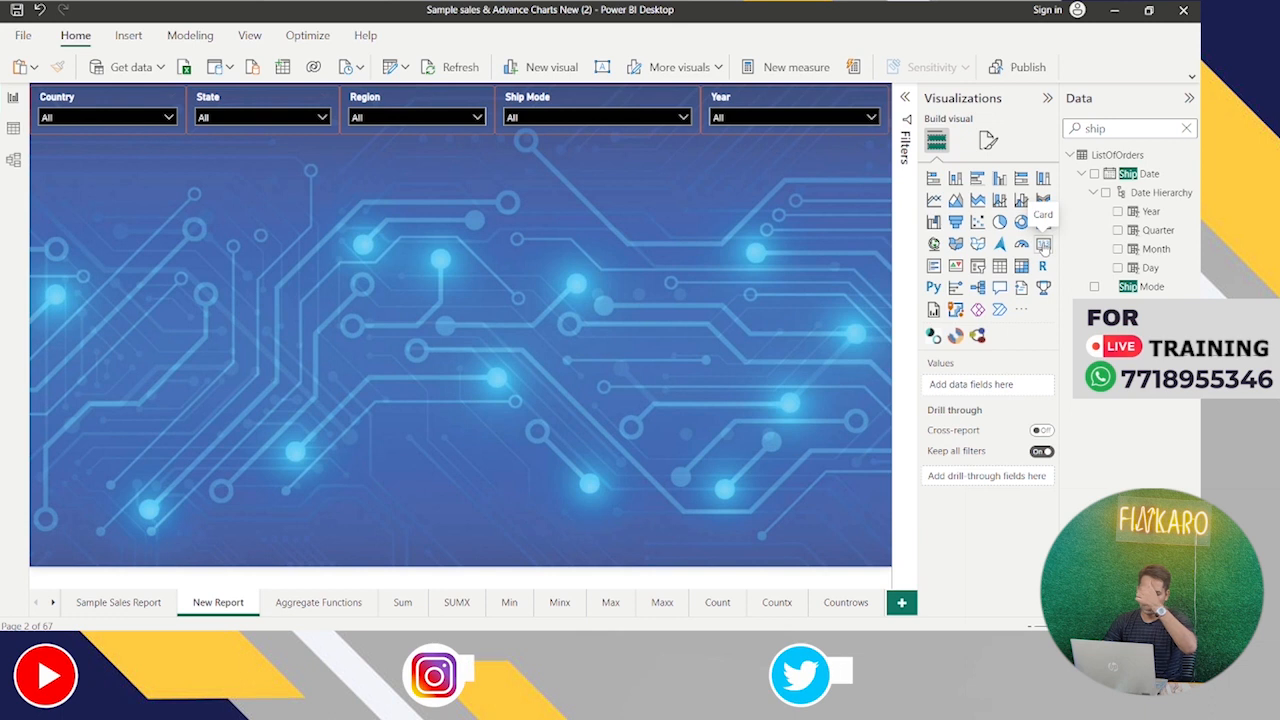
{"action": "left_click", "coordinate": [1043, 246]}
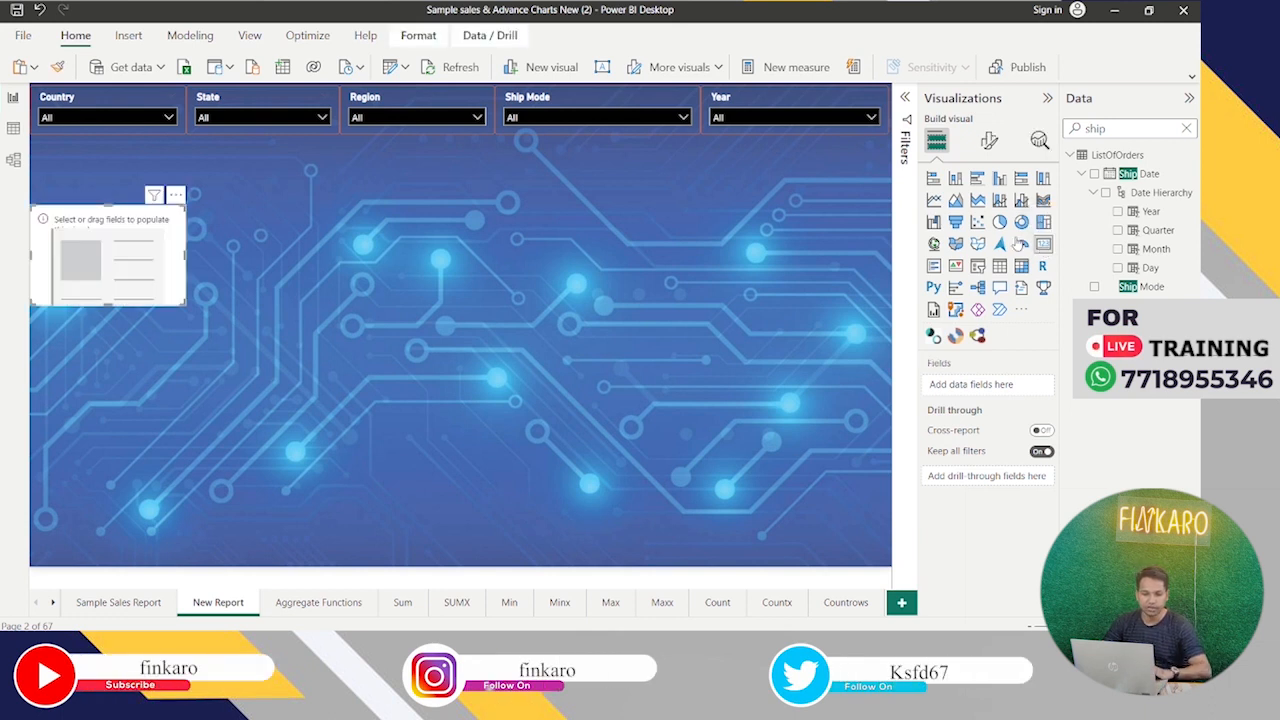
{"action": "left_click_drag", "start_coordinate": [147, 237], "coordinate": [152, 172]}
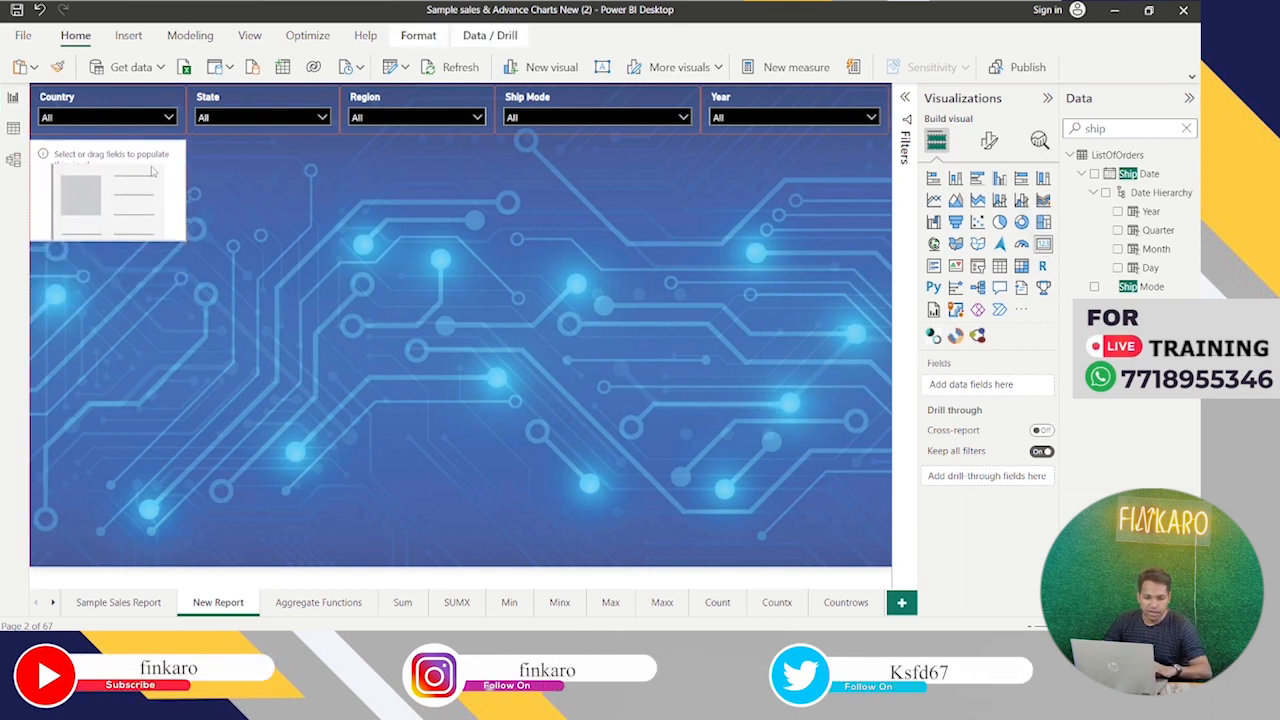
- Copy the Country slicer's formatting onto the empty card visual below it with Format Painter
{"action": "left_click", "coordinate": [125, 90]}
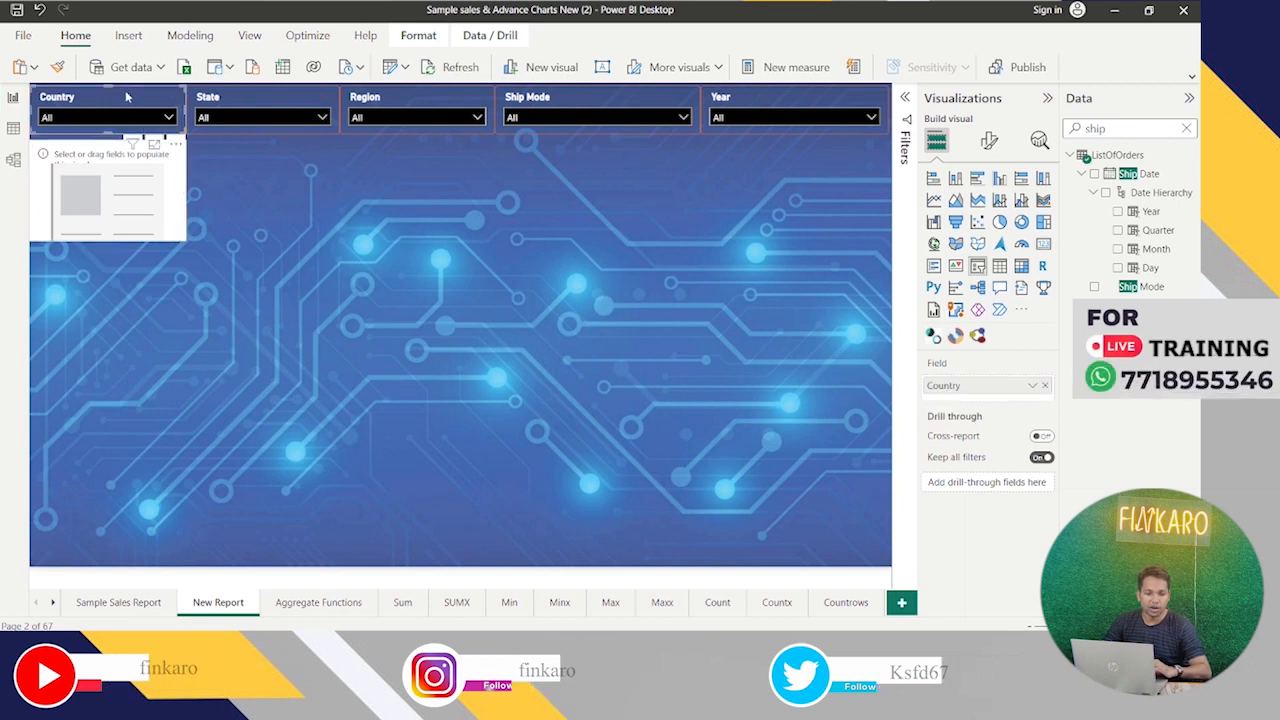
{"action": "left_click", "coordinate": [57, 67]}
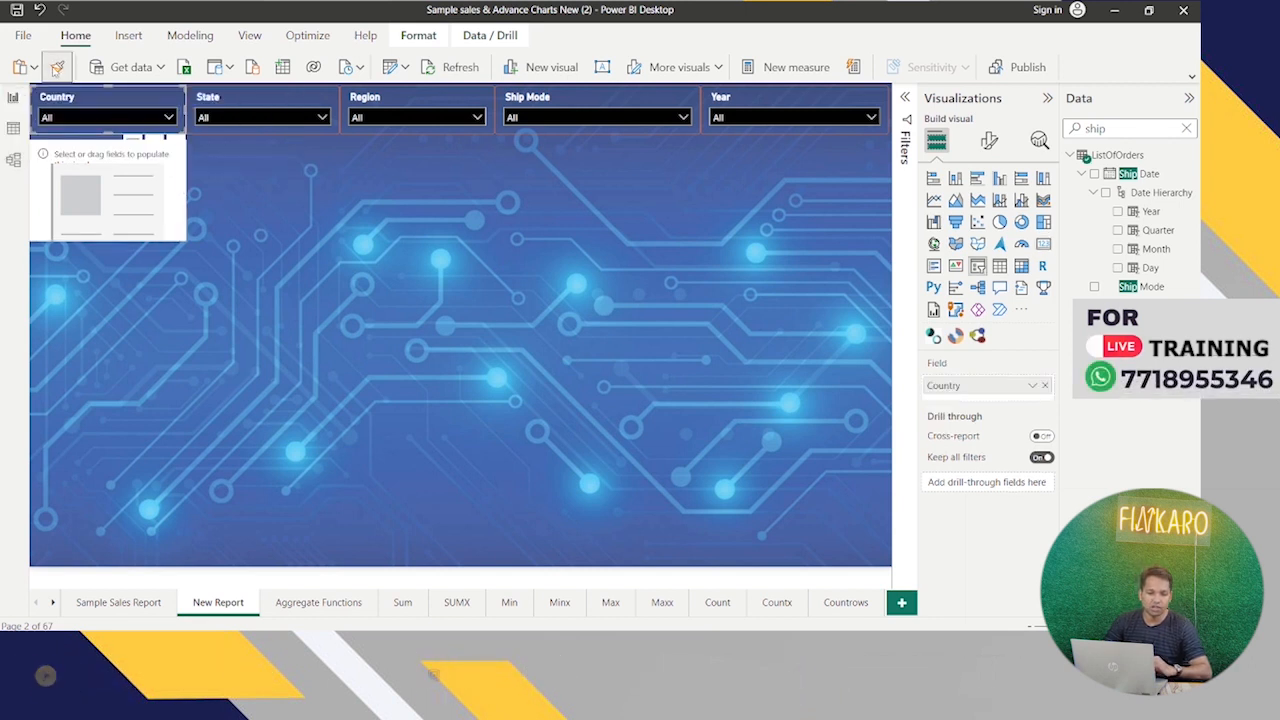
{"action": "left_click", "coordinate": [143, 178]}
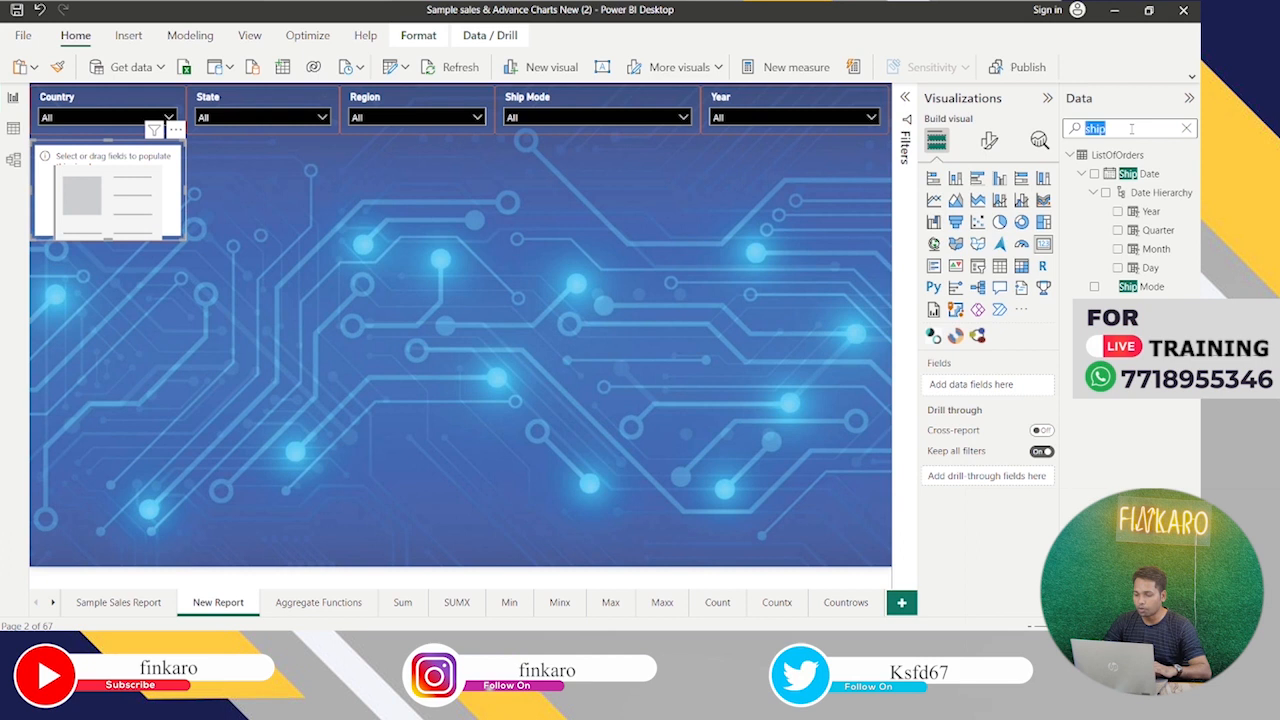
- Add Product Name from the OrderBreakdown table to the card and summarize it as Count (Distinct)
{"action": "type", "text": "product"}
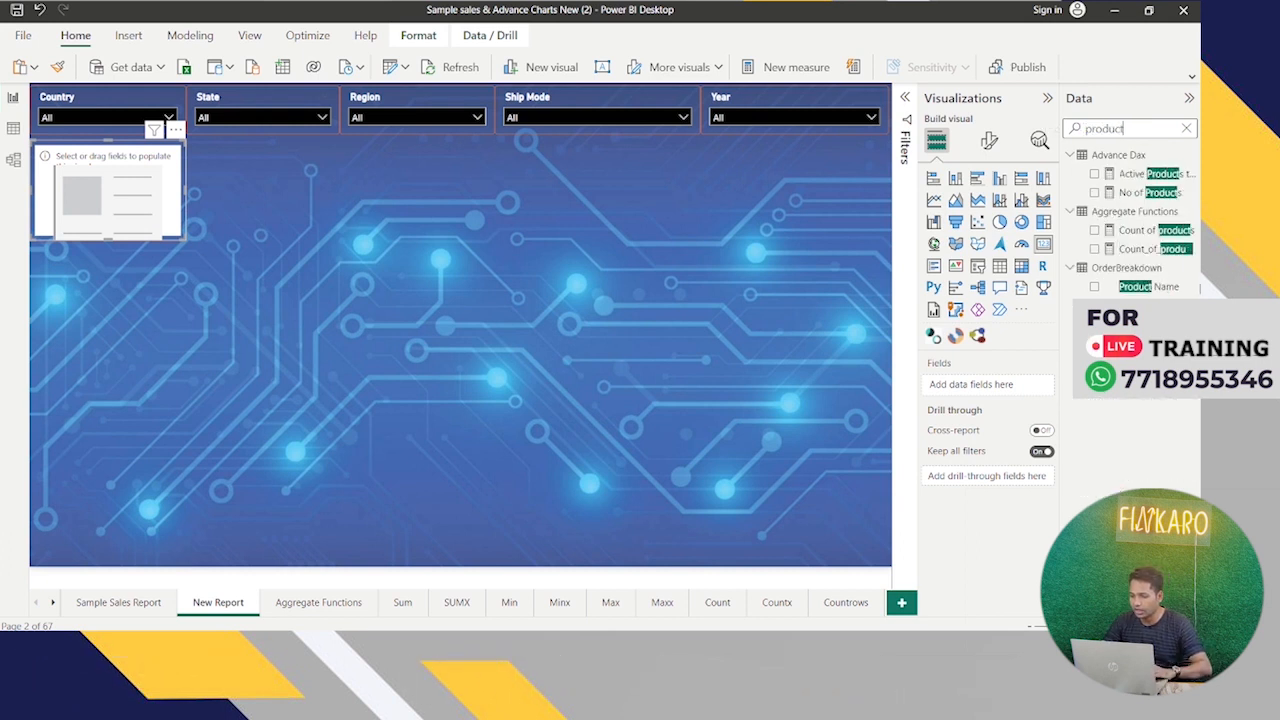
{"action": "left_click_drag", "start_coordinate": [1168, 289], "coordinate": [1030, 399]}
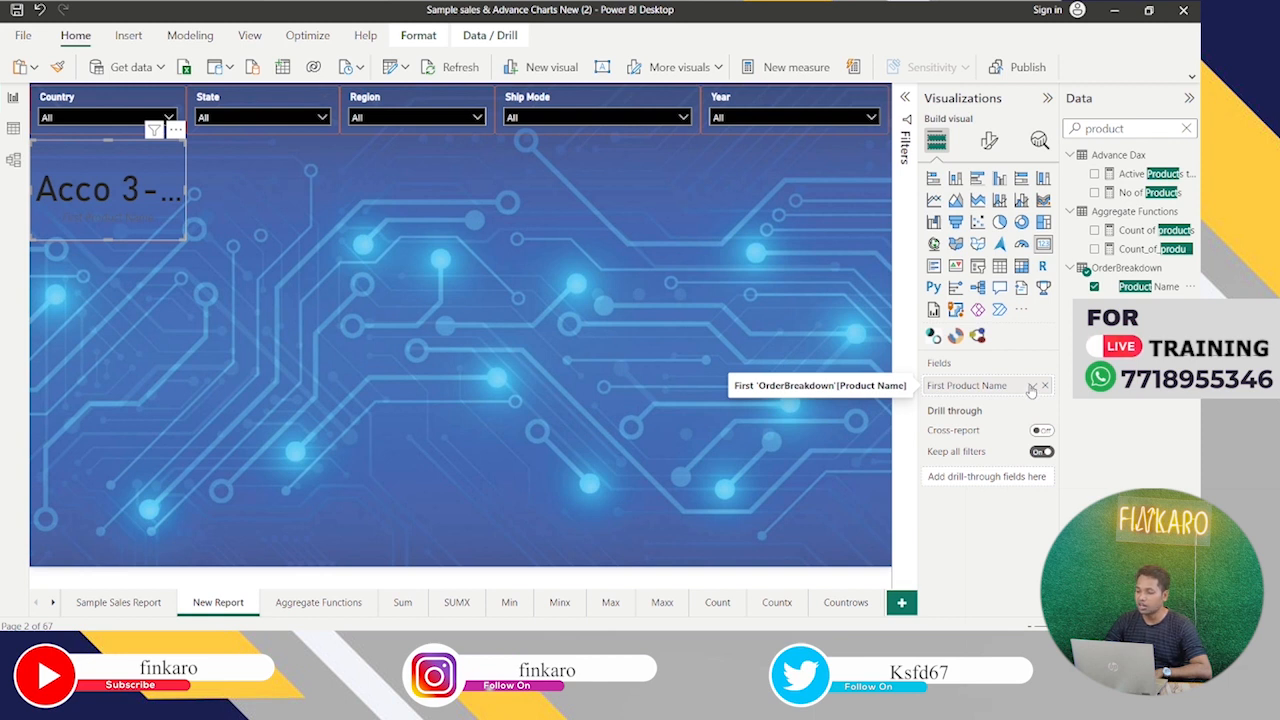
{"action": "left_click", "coordinate": [1031, 387]}
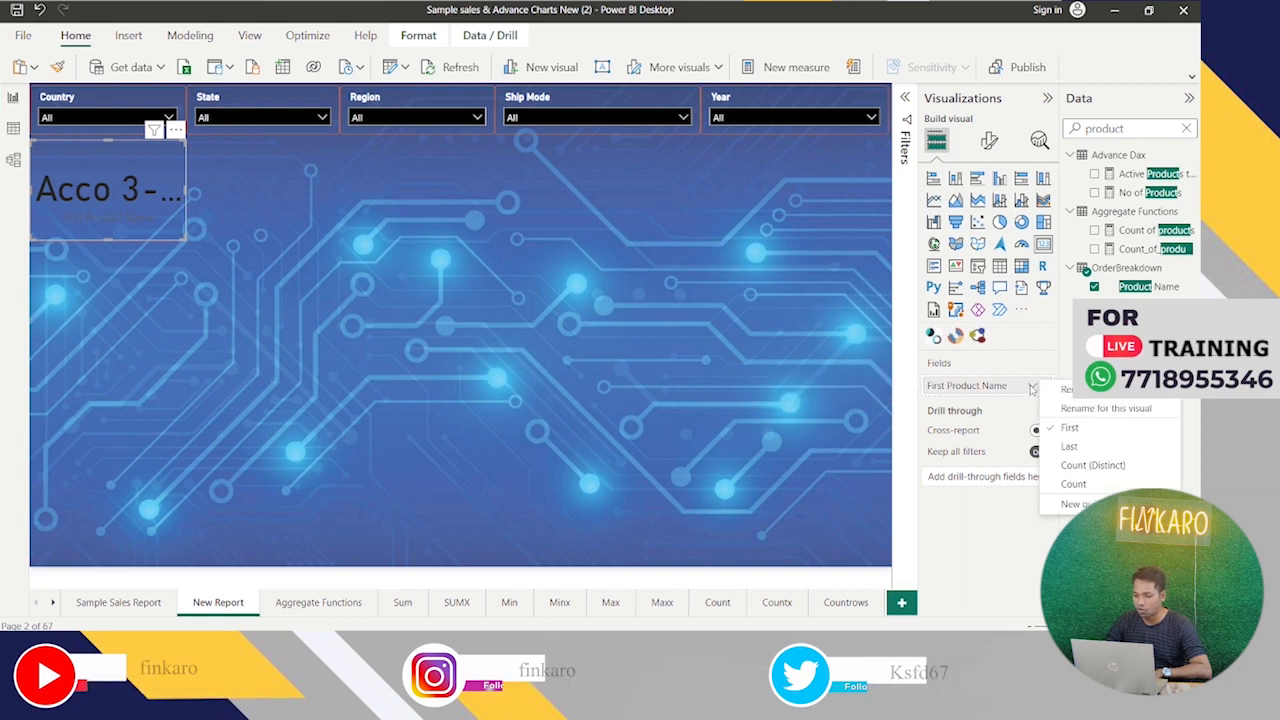
{"action": "left_click", "coordinate": [1072, 470]}
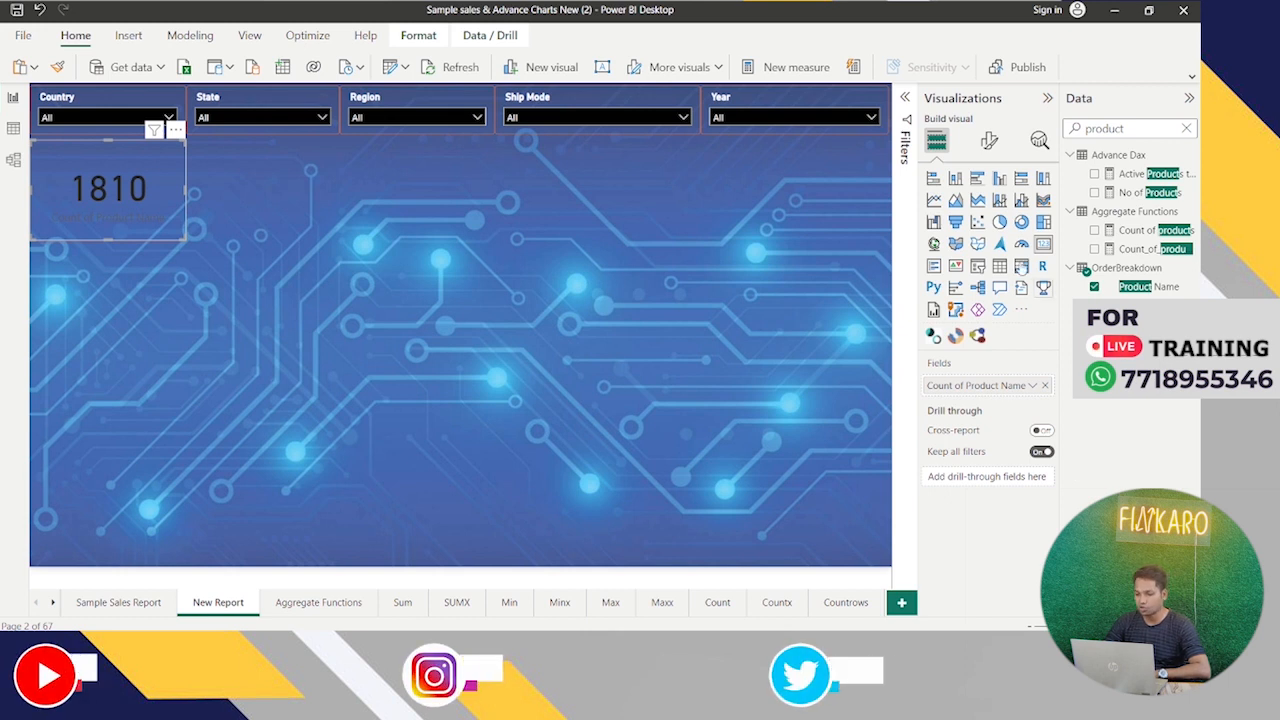
- Set the card's callout value color to white
{"action": "left_click", "coordinate": [989, 140]}
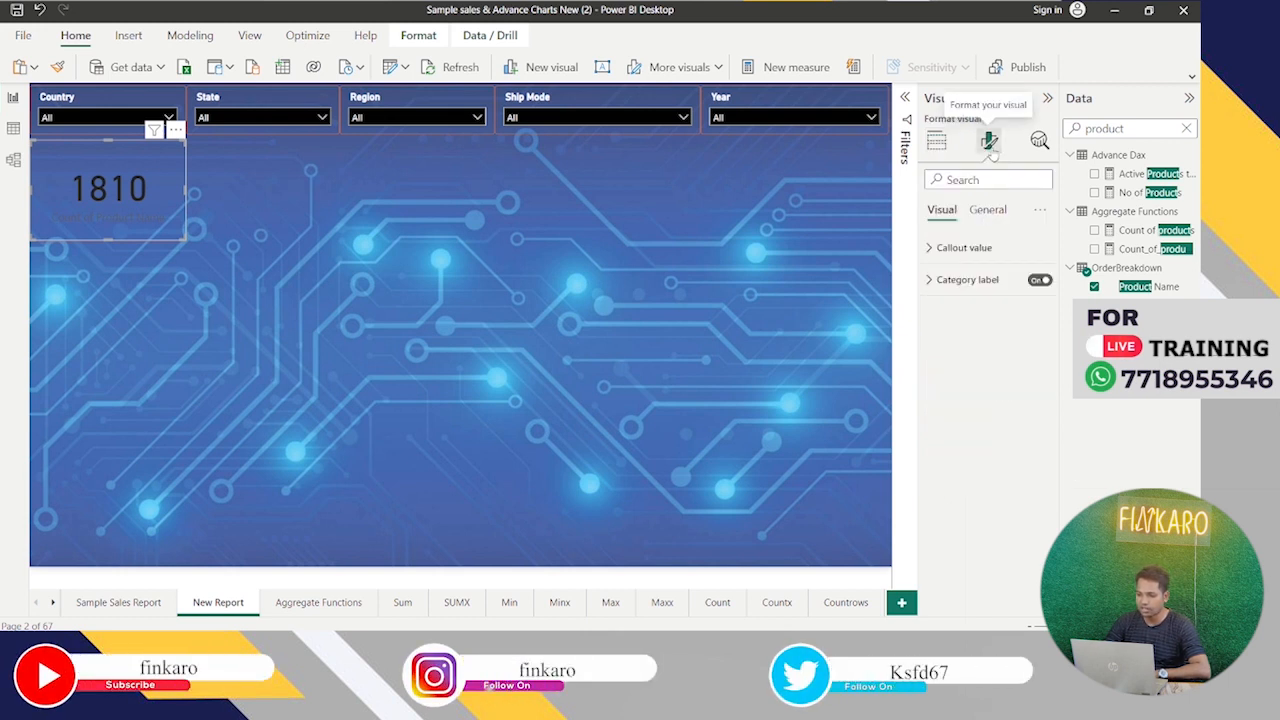
{"action": "left_click", "coordinate": [933, 250]}
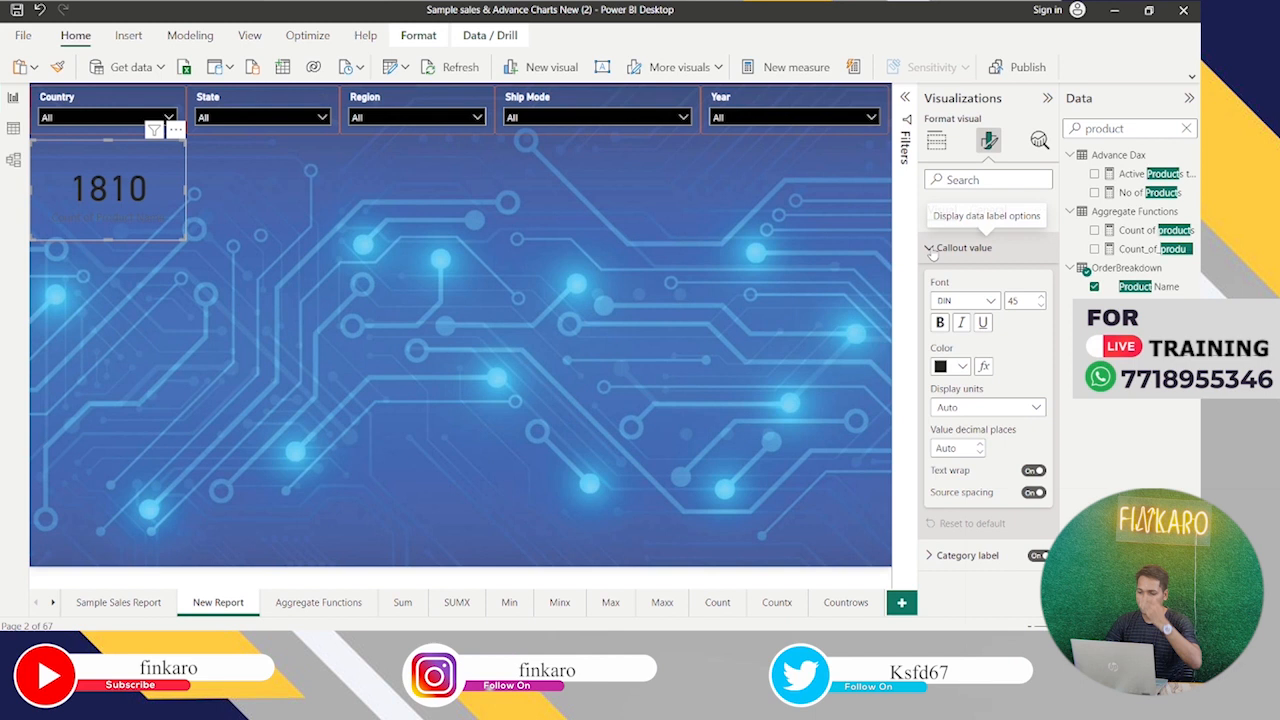
{"action": "left_click", "coordinate": [958, 369]}
{"action": "left_click", "coordinate": [950, 116]}
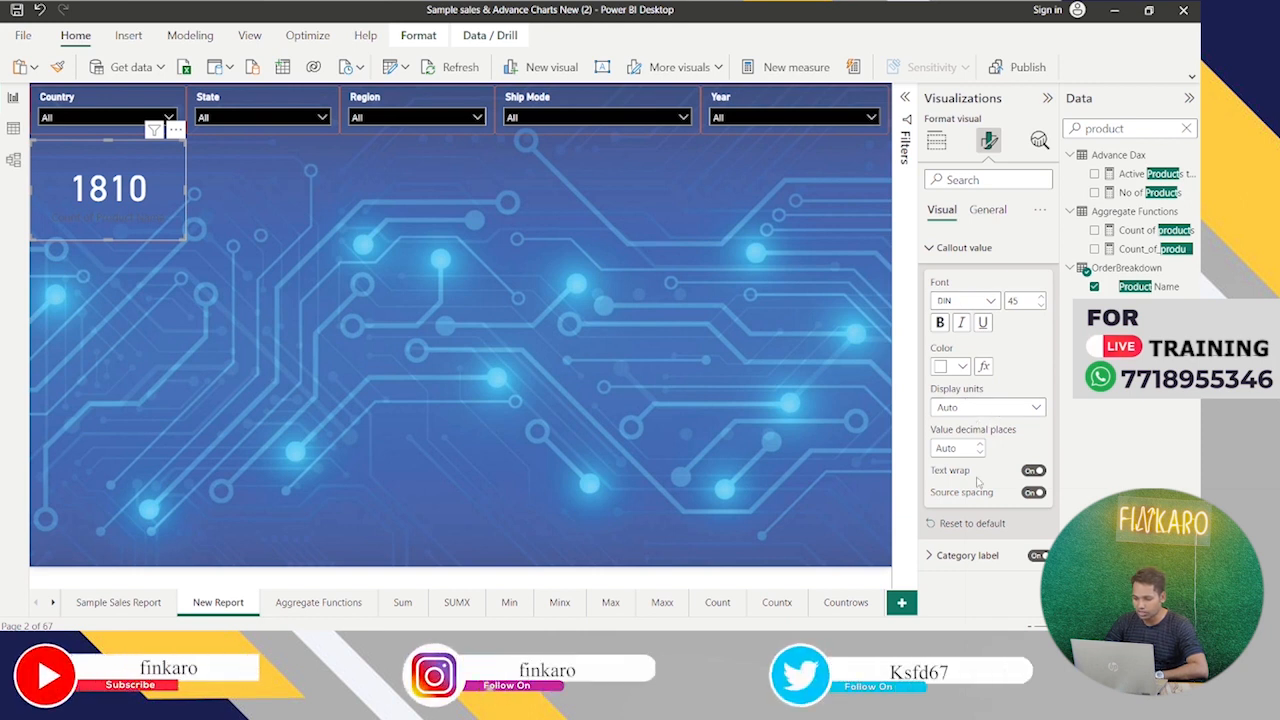
- Turn on the card's title and set its text color to white
{"action": "left_click", "coordinate": [990, 211]}
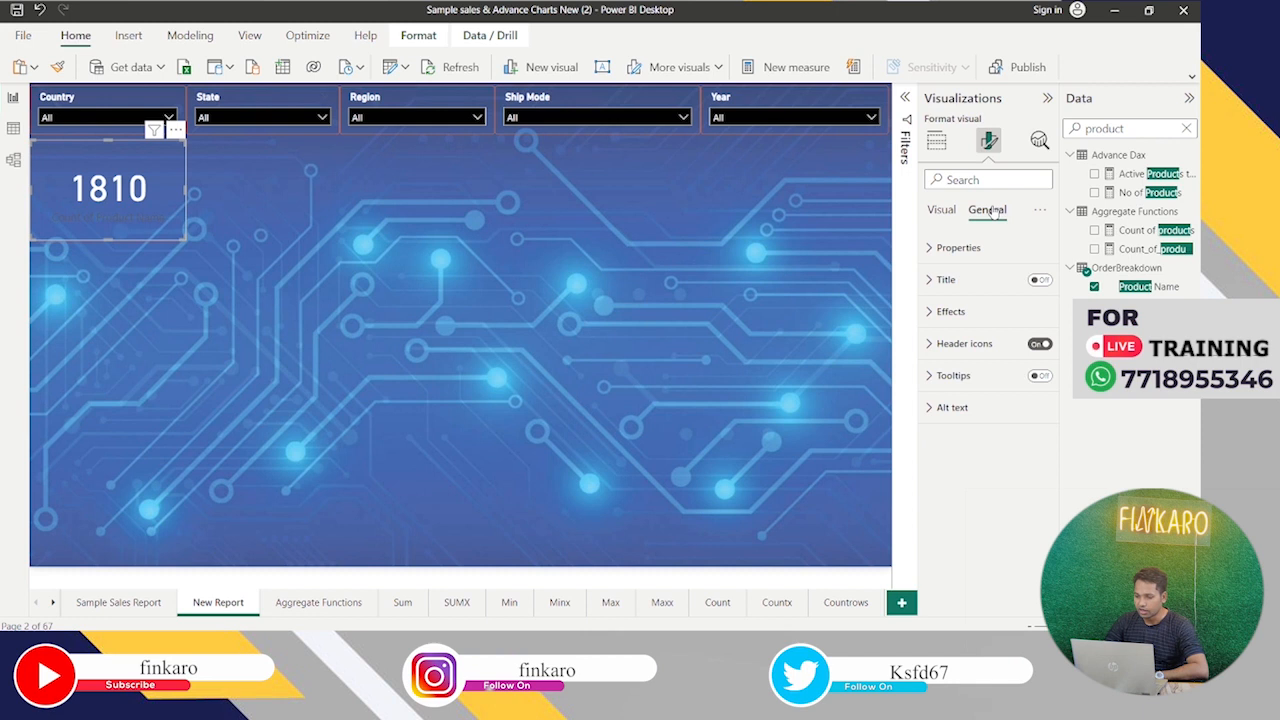
{"action": "left_click", "coordinate": [1040, 280]}
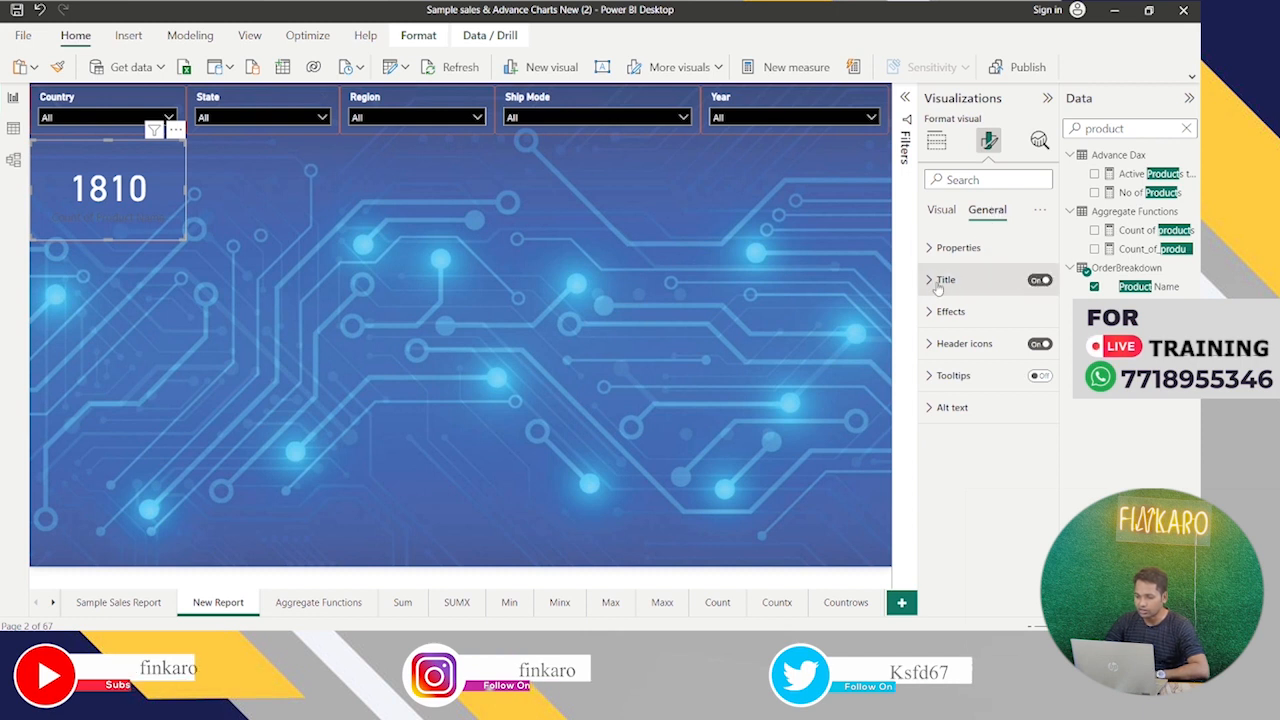
{"action": "left_click", "coordinate": [928, 281]}
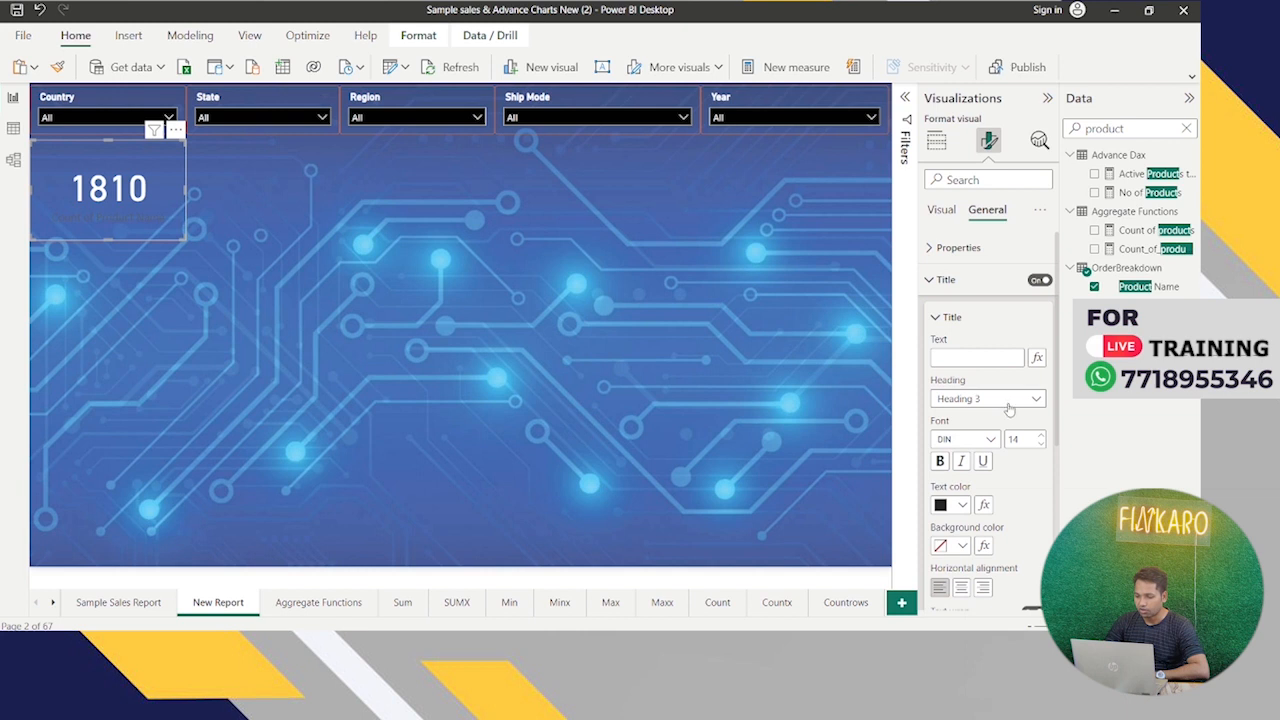
{"action": "left_click", "coordinate": [955, 504]}
{"action": "left_click", "coordinate": [950, 435]}
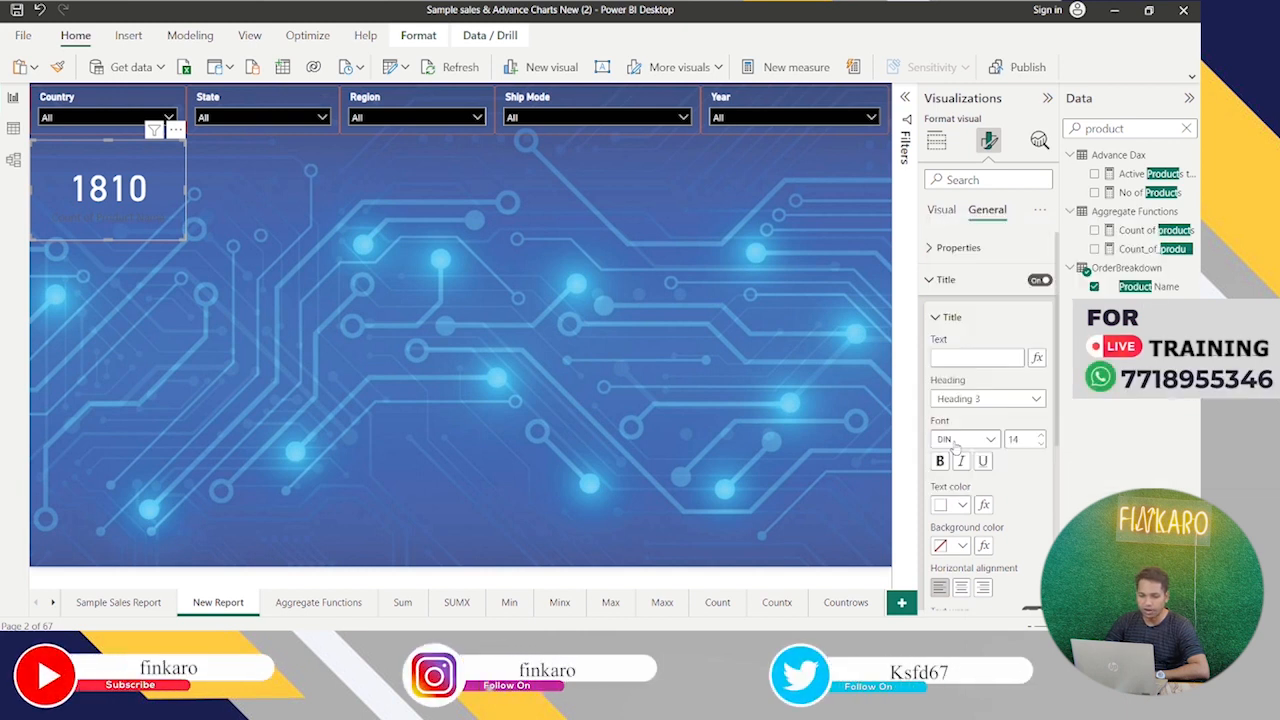
{"action": "left_click", "coordinate": [942, 279]}
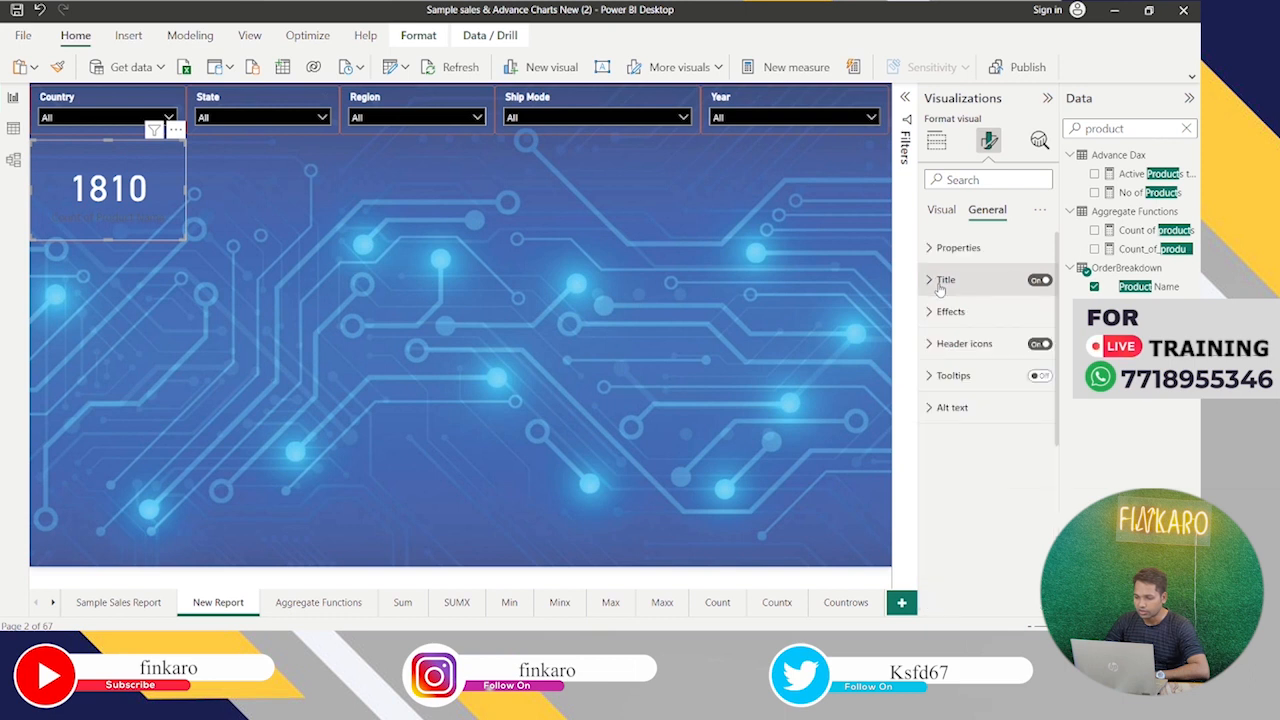
{"action": "left_click", "coordinate": [928, 343]}
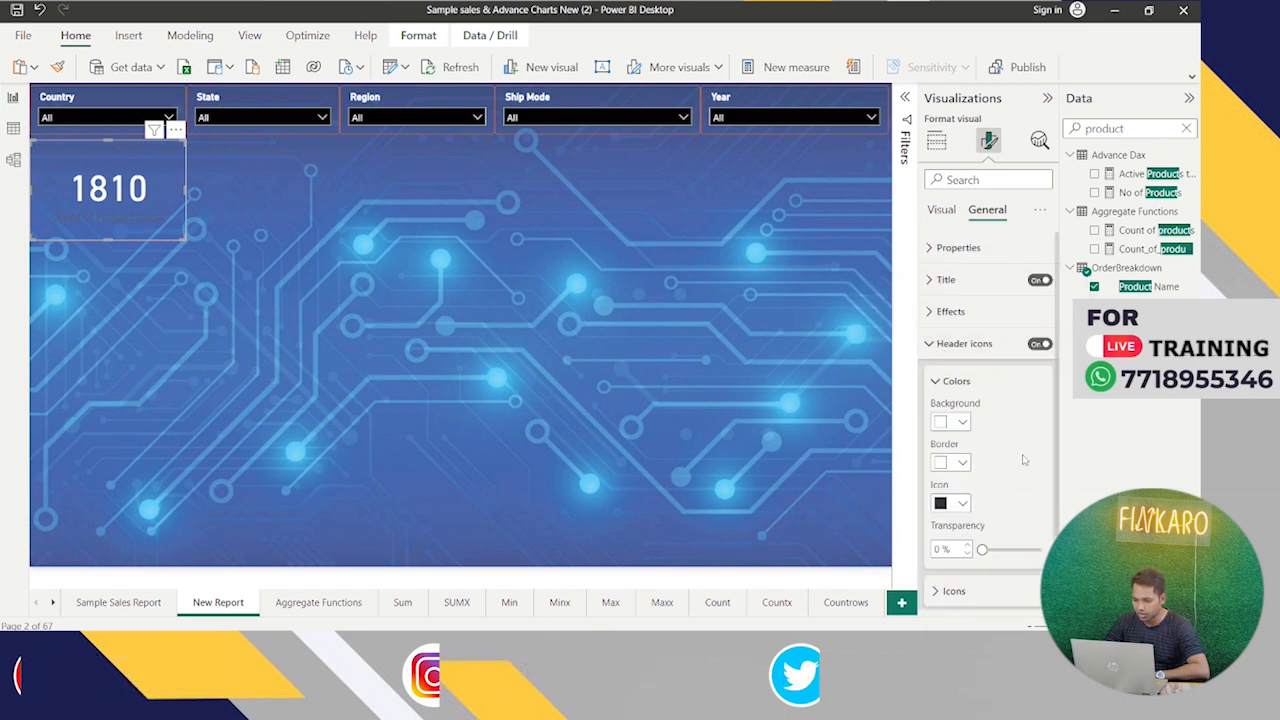
{"action": "scroll", "coordinate": [1023, 460], "scroll_direction": "down", "scroll_amount": 1}
{"action": "scroll", "coordinate": [1023, 460], "scroll_direction": "down", "scroll_amount": 1}
{"action": "scroll", "coordinate": [1023, 460], "scroll_direction": "up", "scroll_amount": 2}
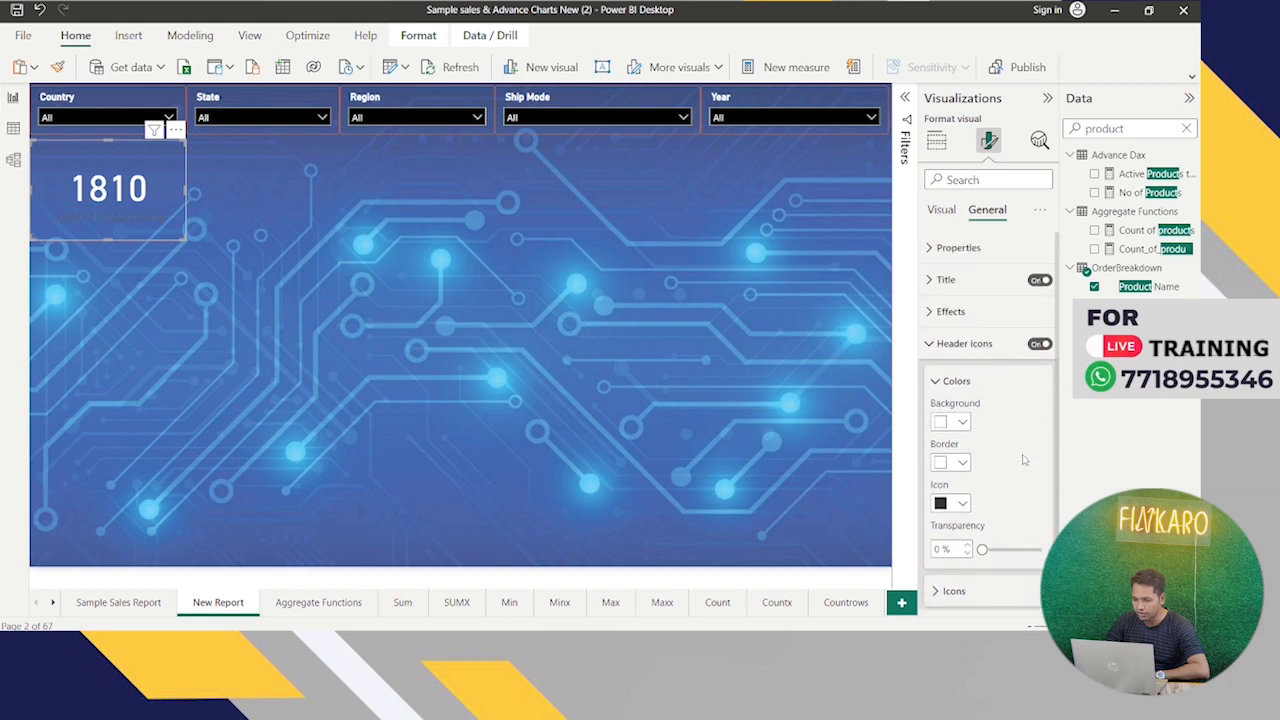